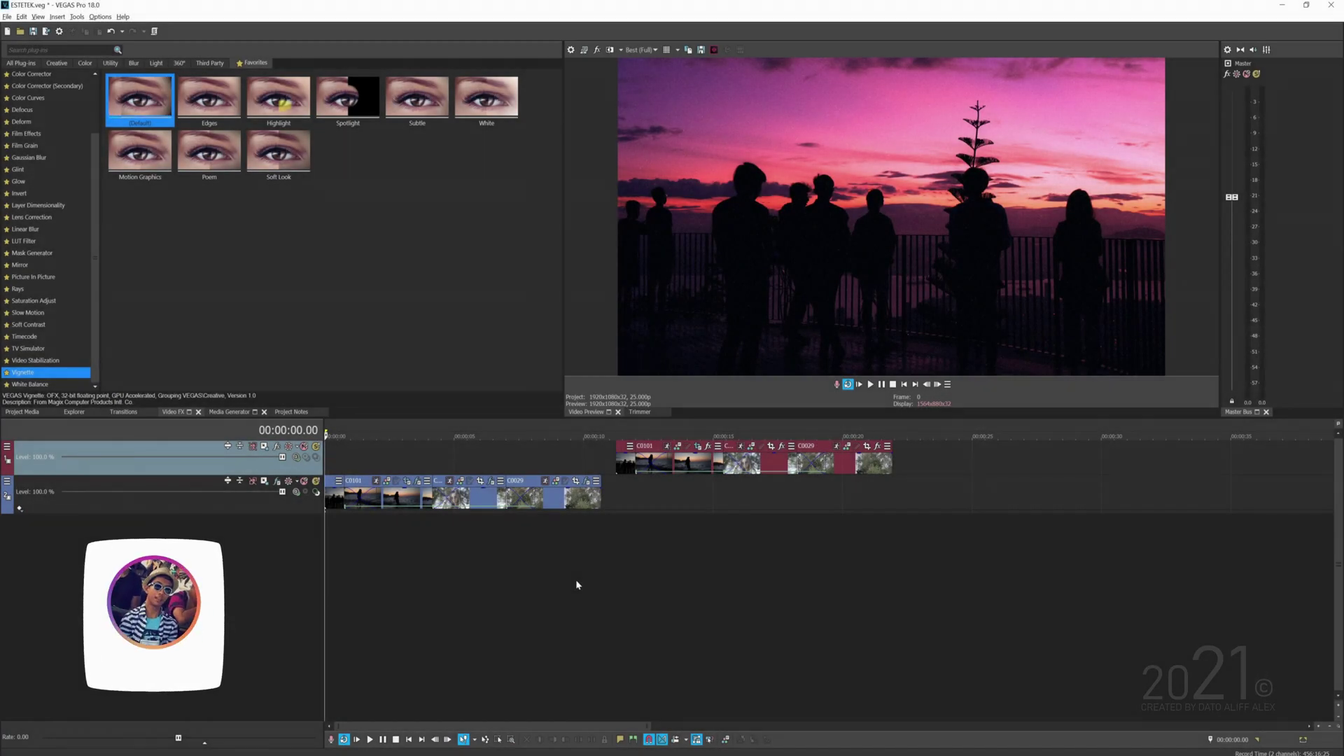
Preview the color-graded clips on the lower video track at several points
scroll(575, 585, "up", 5)
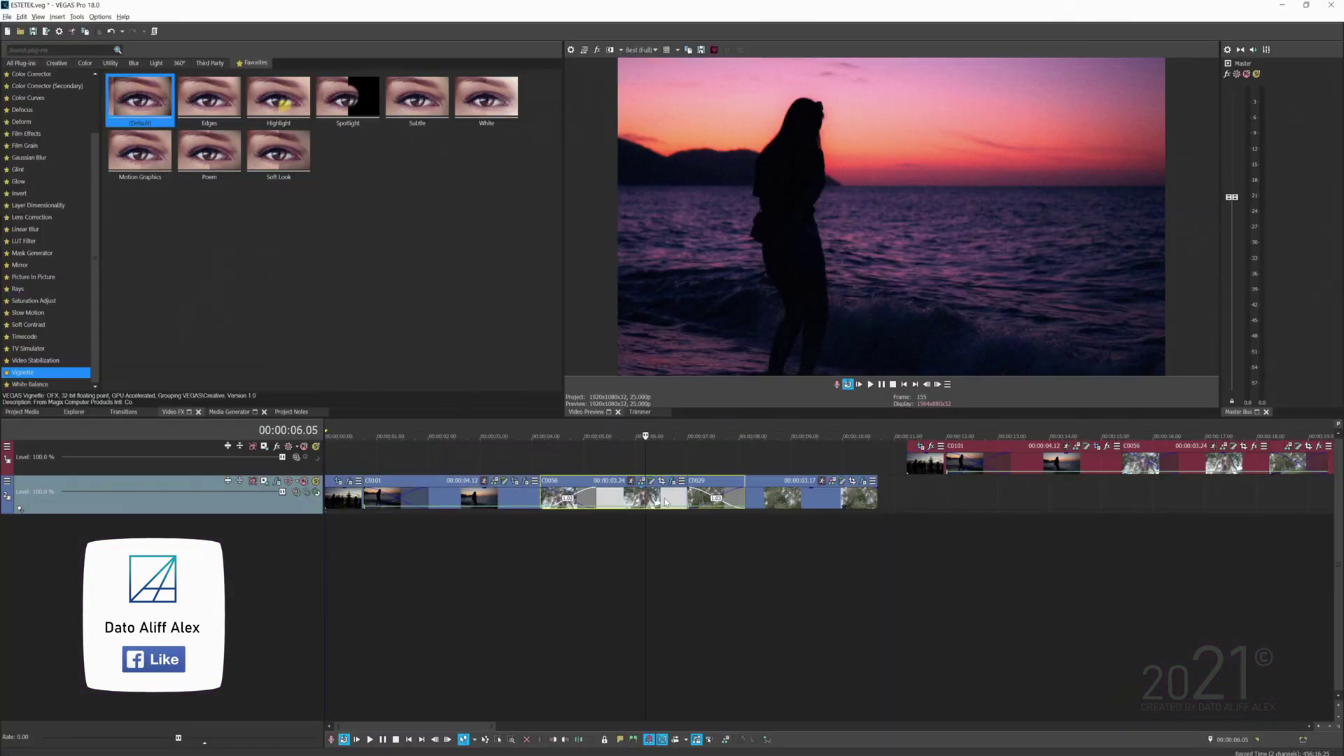
left_click(777, 494)
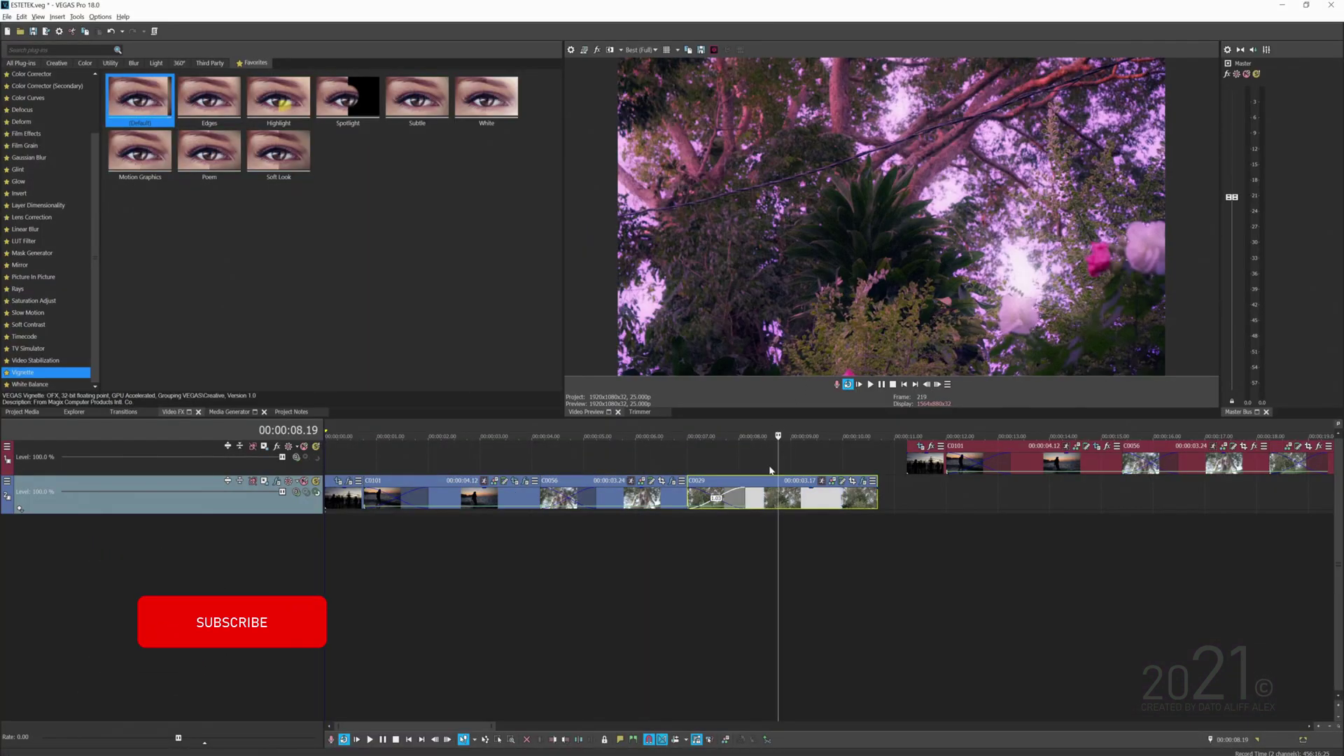
left_click(453, 497)
left_click(653, 500)
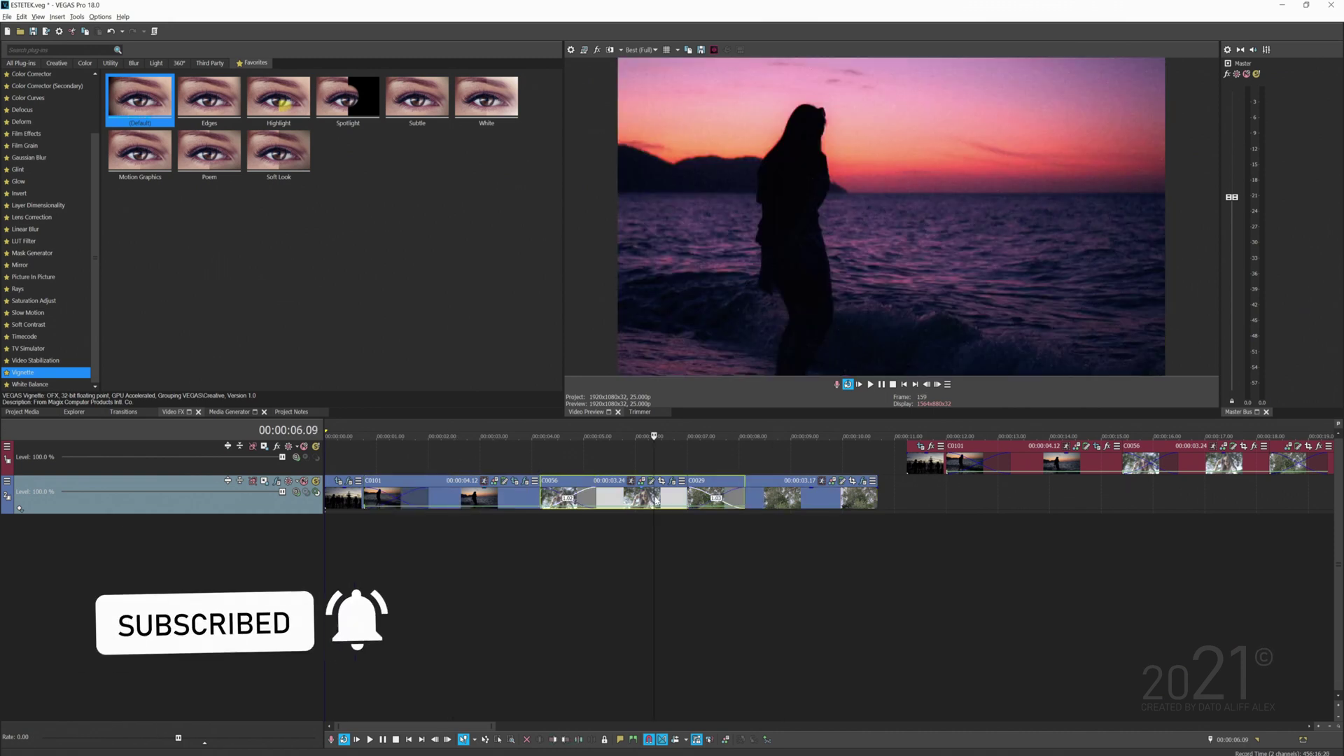
left_click(789, 497)
left_click(347, 448)
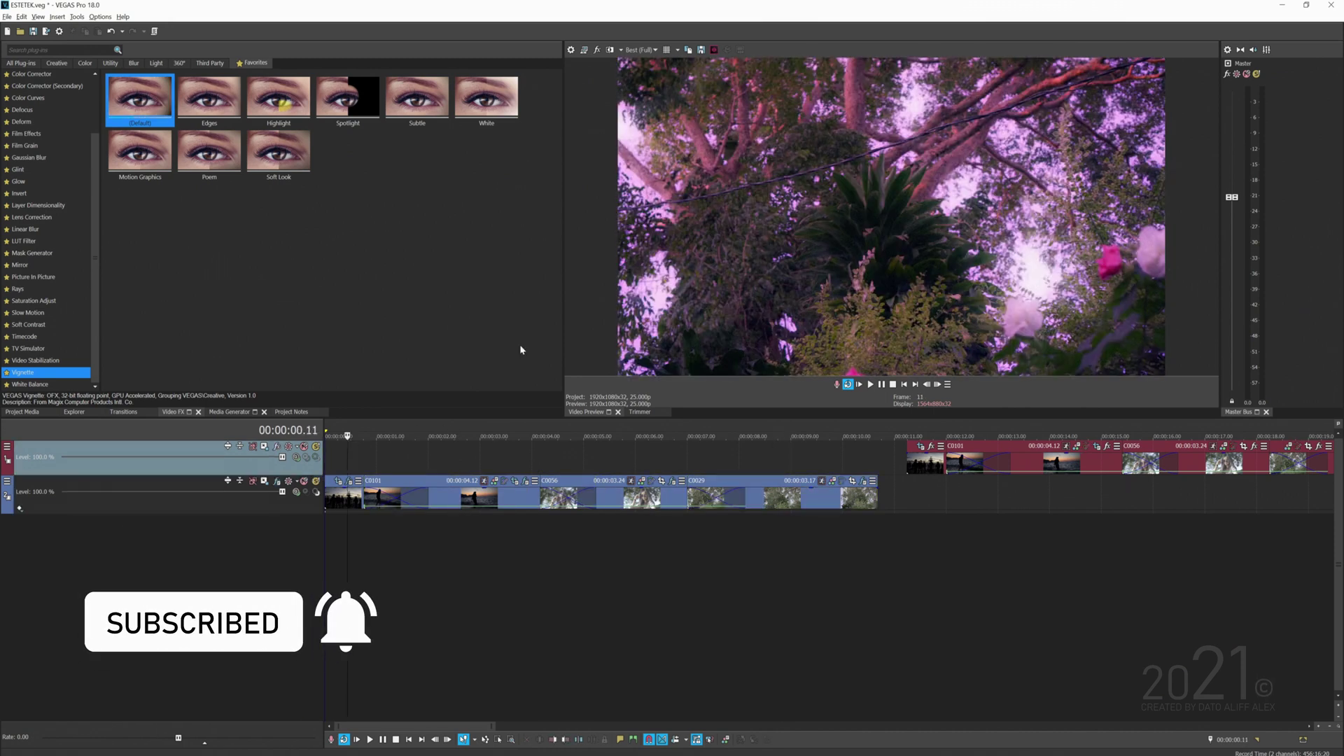
Compare the preview with and without effects on each of the graded clips on the lower track
left_click(597, 49)
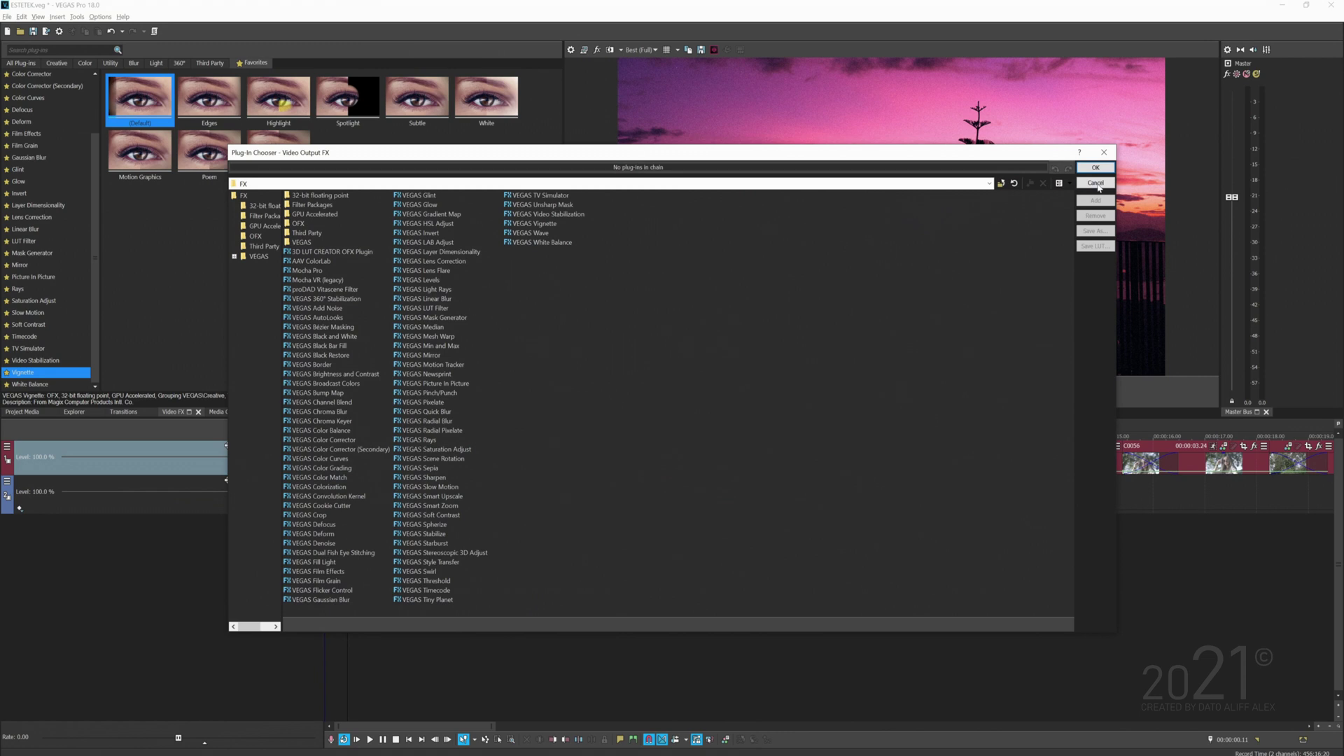
left_click(1095, 183)
left_click(610, 50)
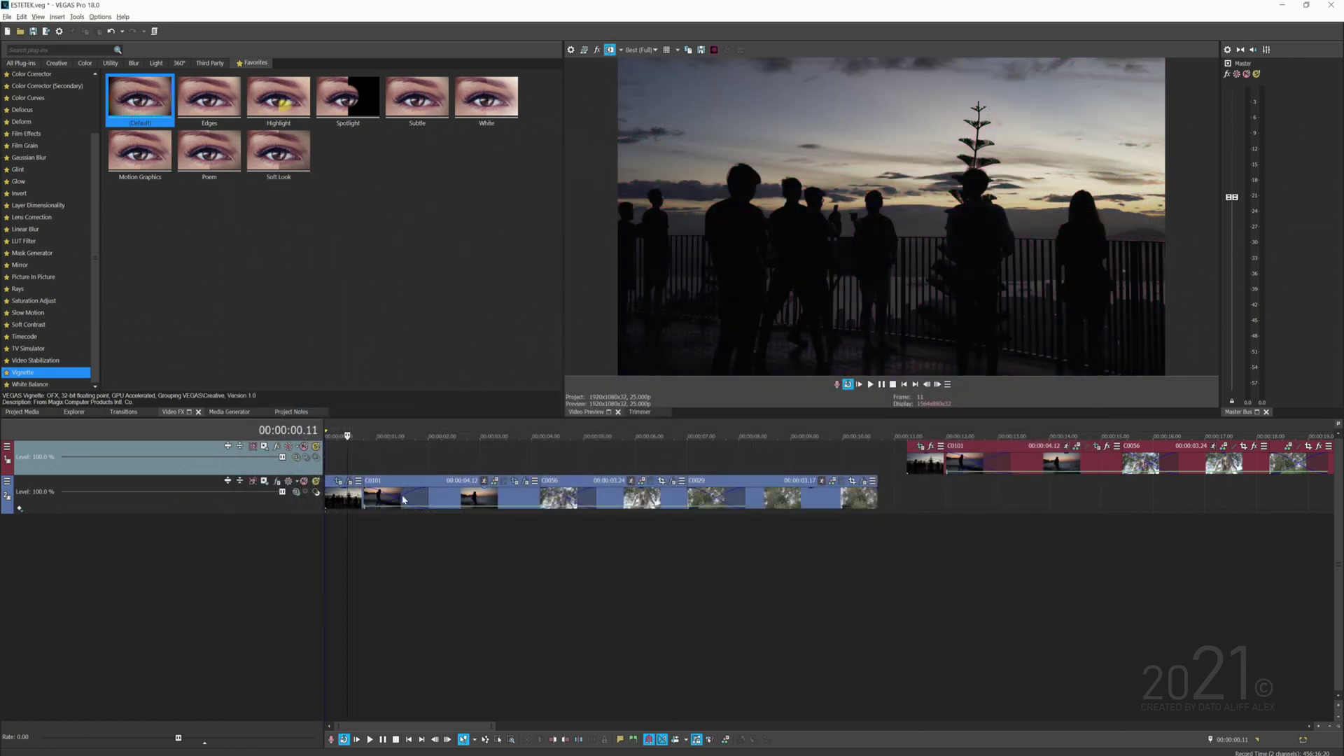
left_click(610, 49)
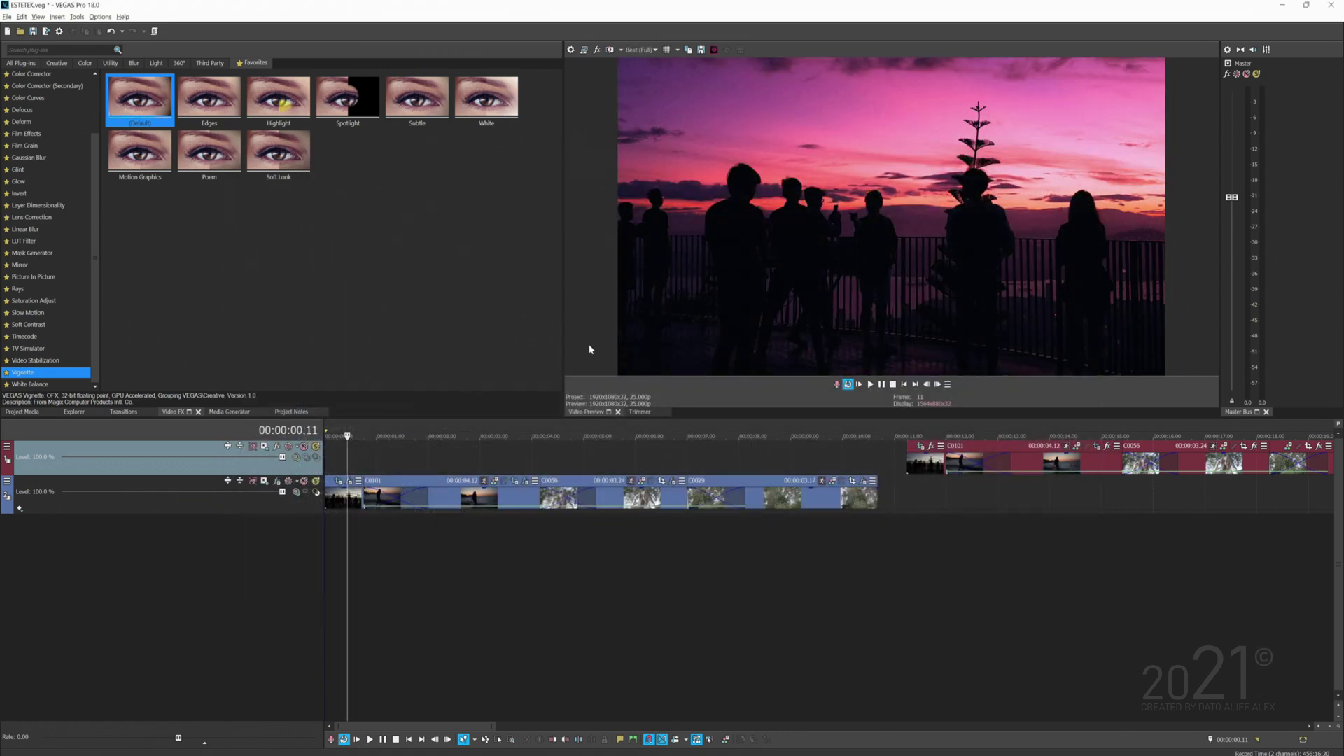
left_click(511, 435)
left_click(609, 50)
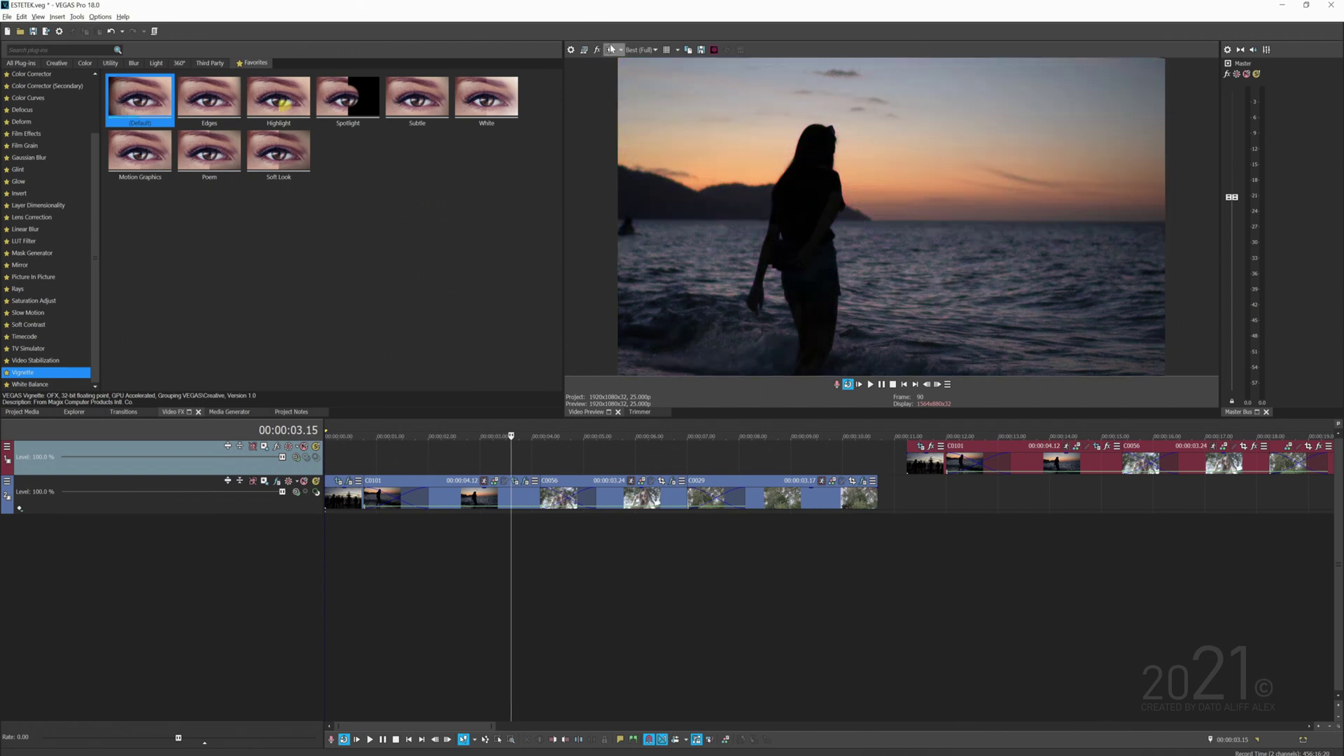
left_click(610, 50)
left_click(635, 436)
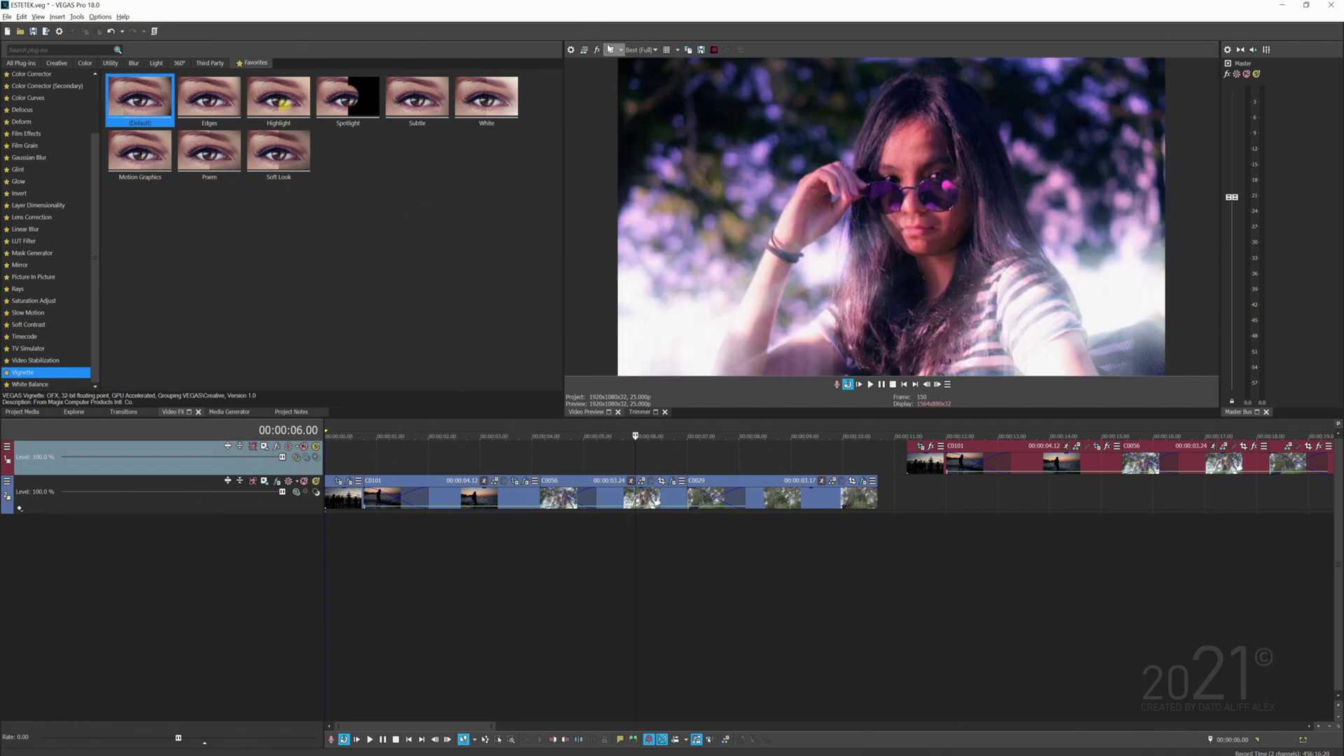
left_click(609, 50)
left_click(609, 50)
left_click(791, 437)
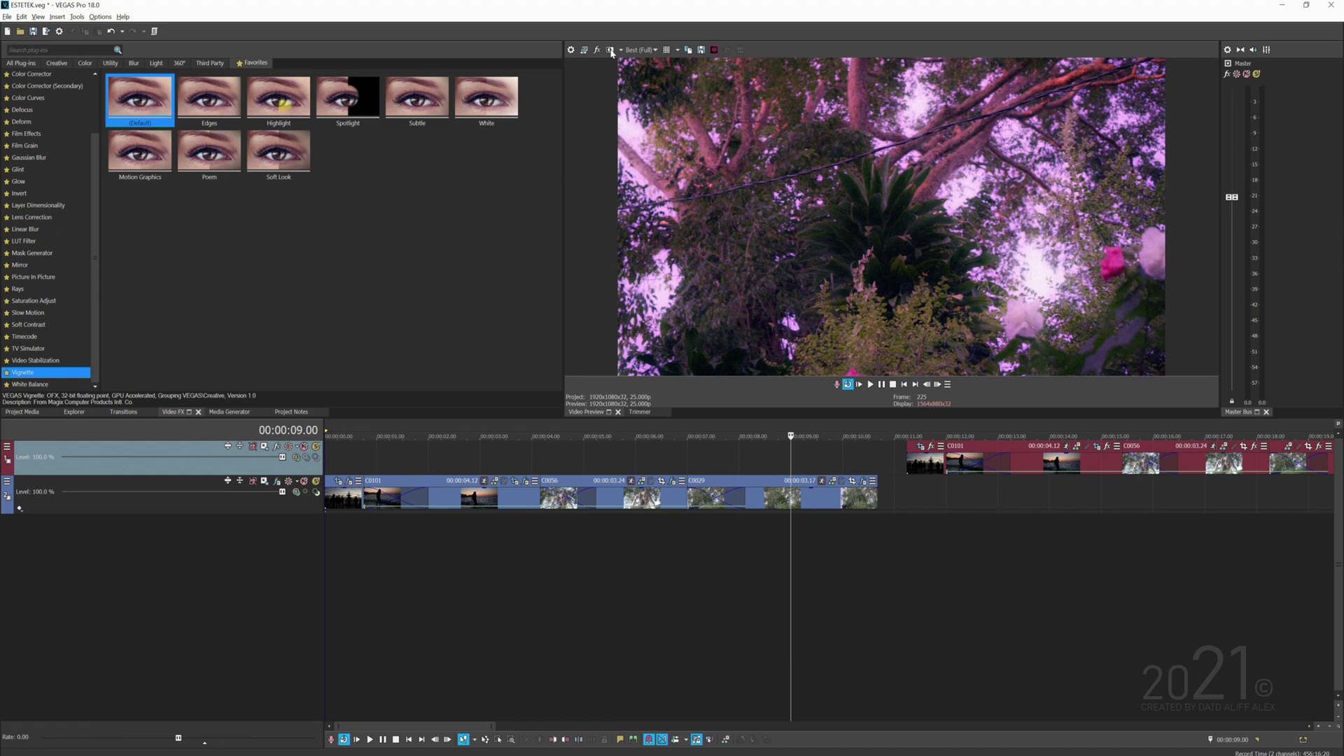
left_click(609, 49)
left_click(609, 49)
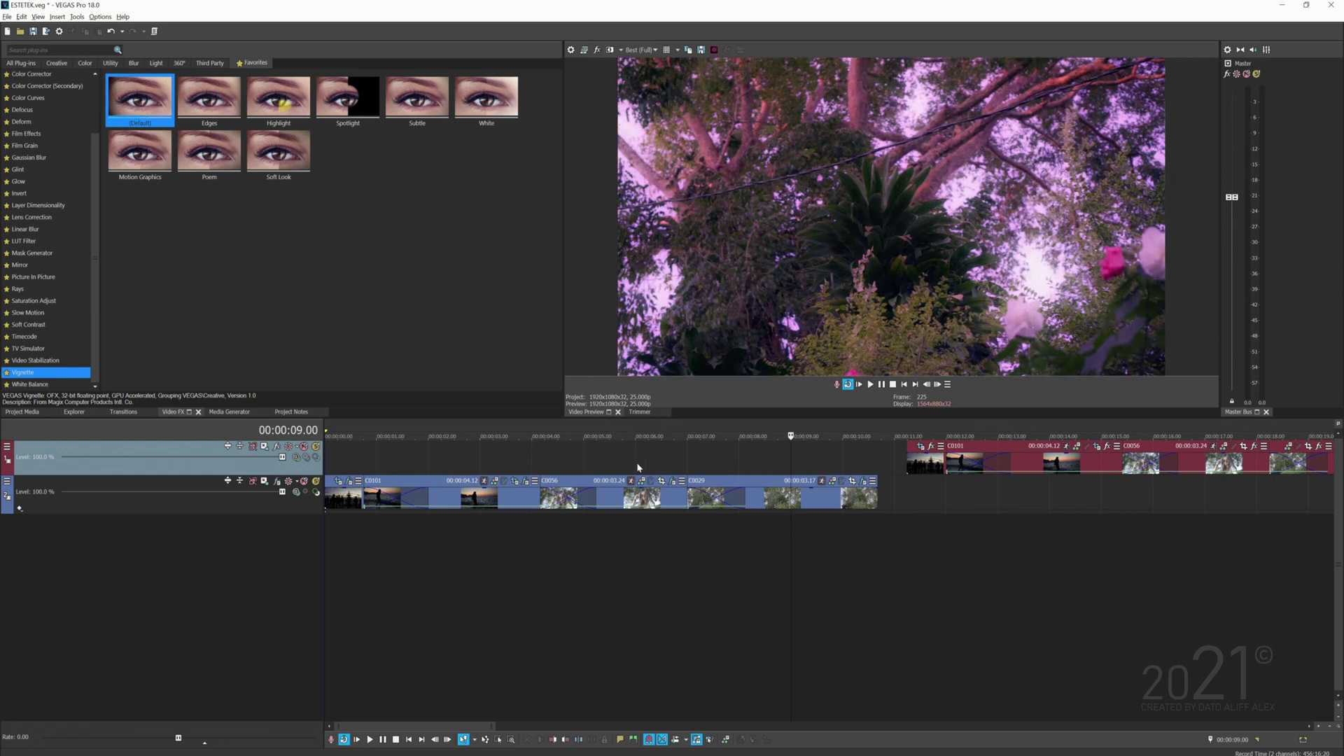
Compare the graded clips on the lower track with their ungraded counterparts on the upper track
left_click(516, 458)
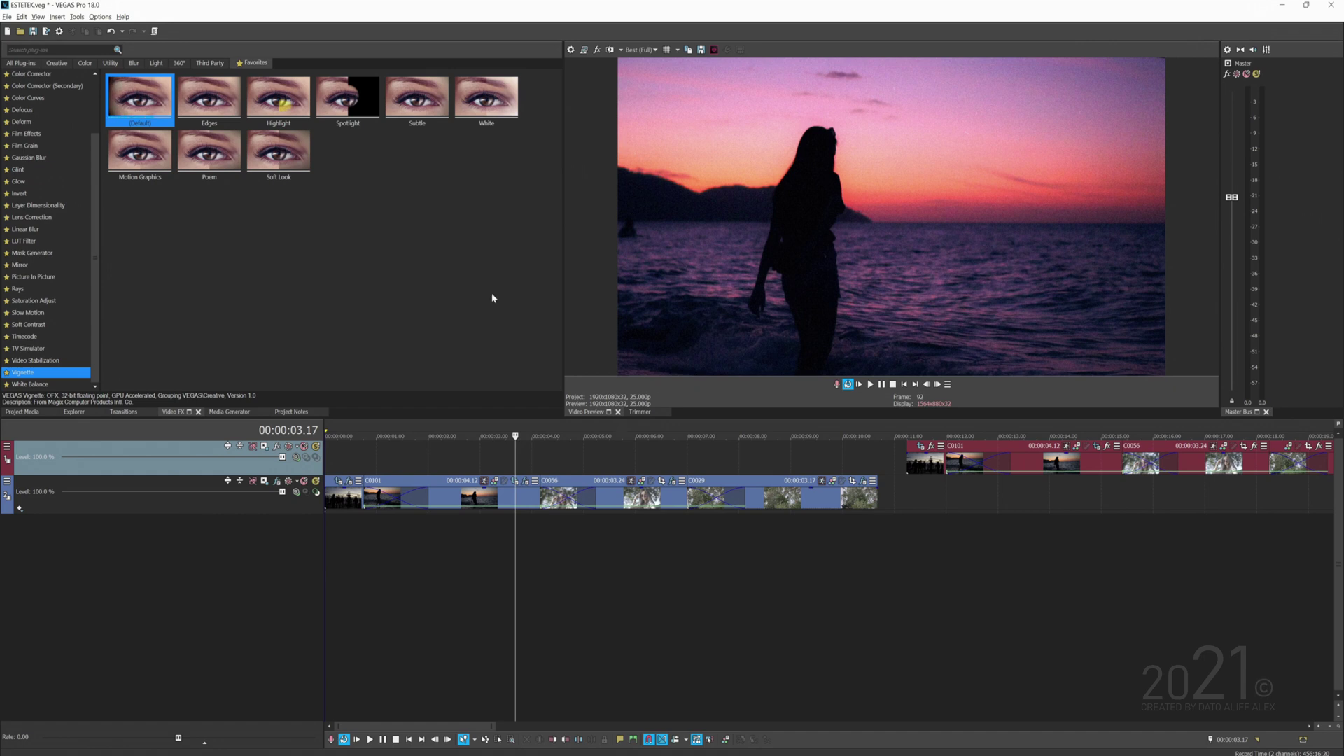
left_click(838, 458)
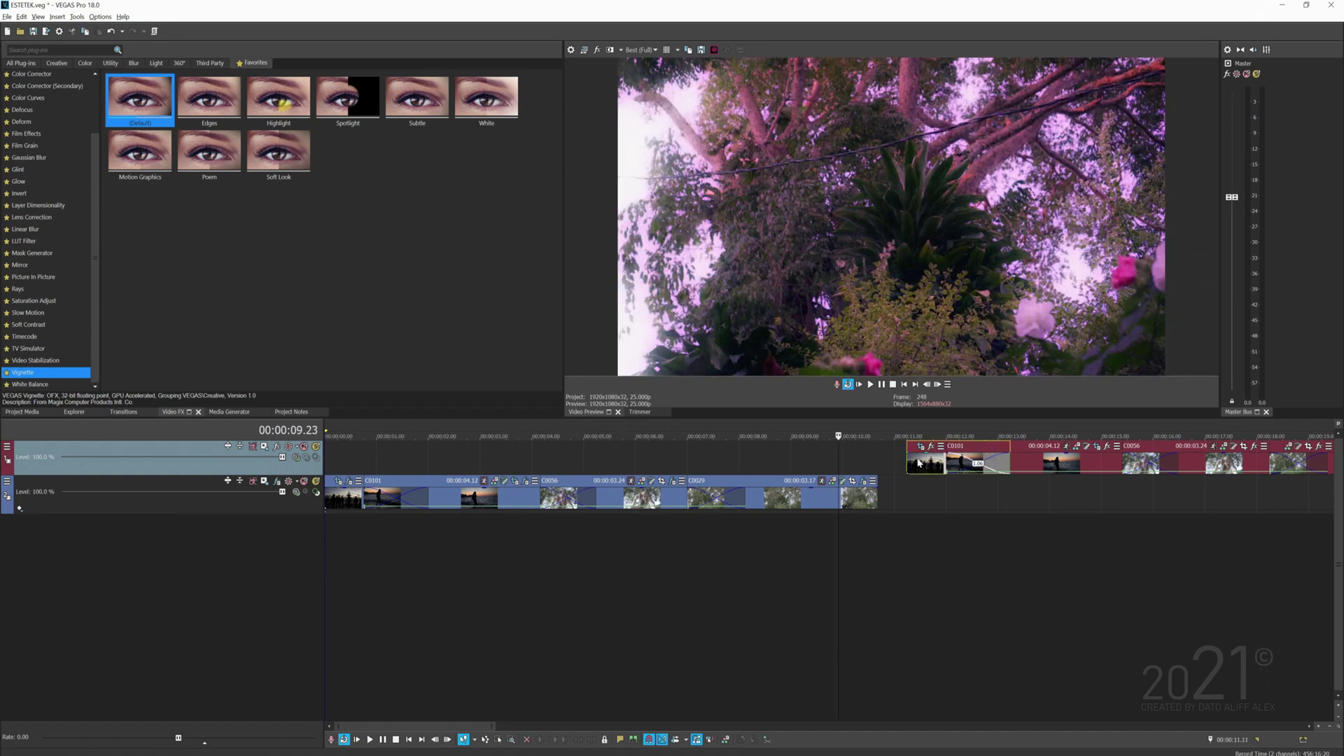
left_click(919, 462)
scroll(919, 462, "down", 3)
left_click(693, 462)
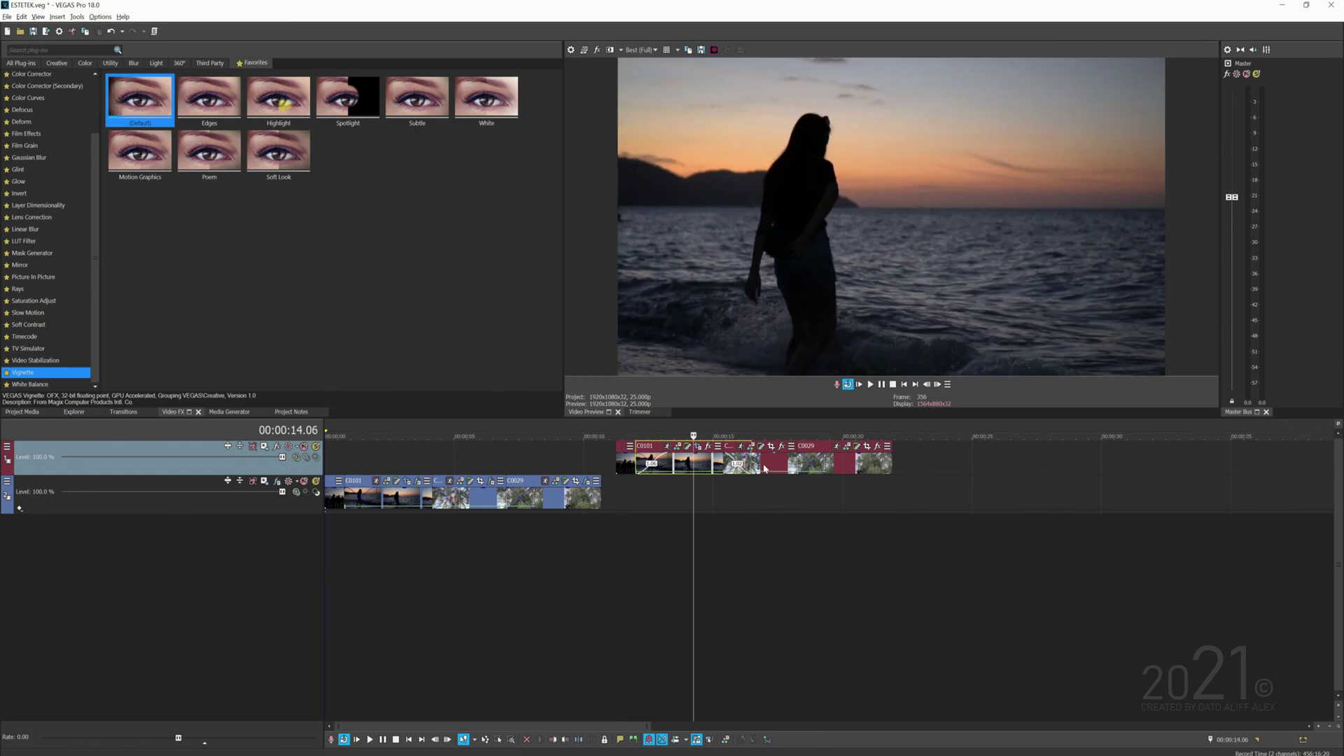
left_click(765, 468)
left_click(409, 458)
left_click(621, 468)
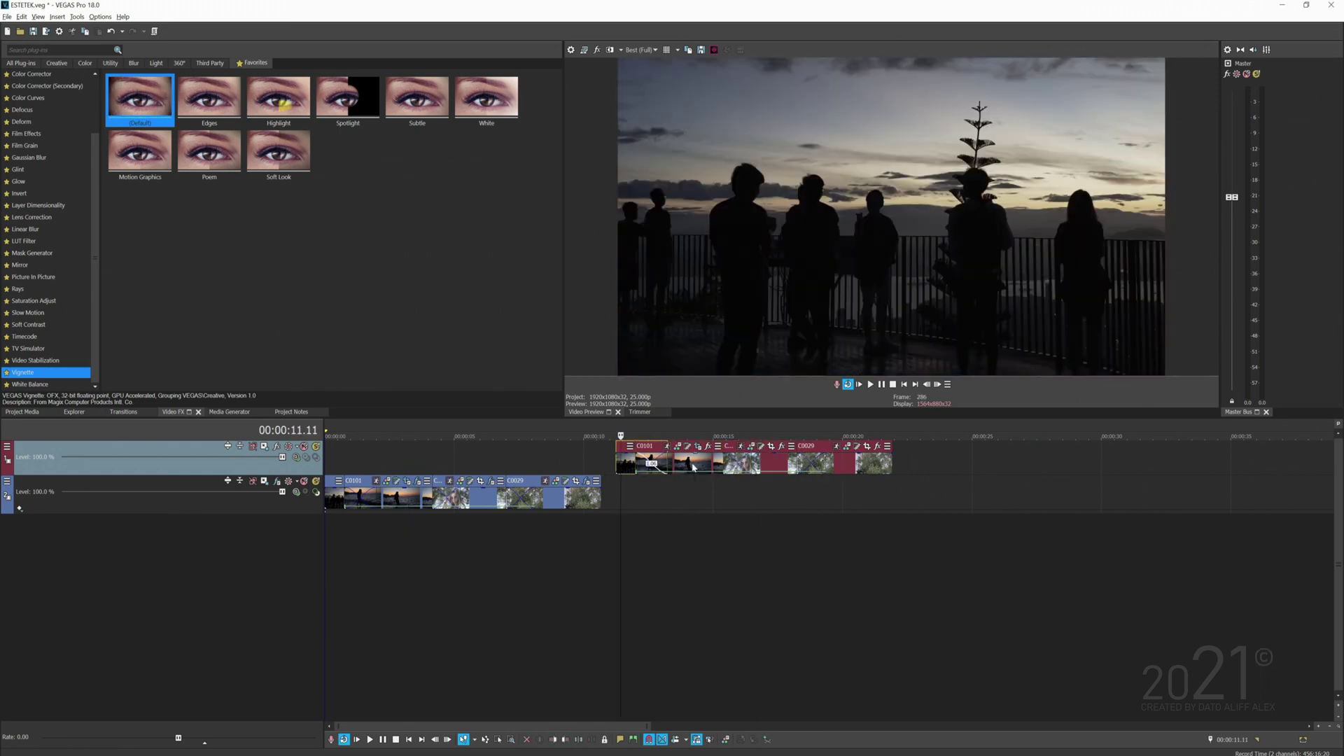
left_click(693, 467)
left_click(773, 468)
left_click(854, 468)
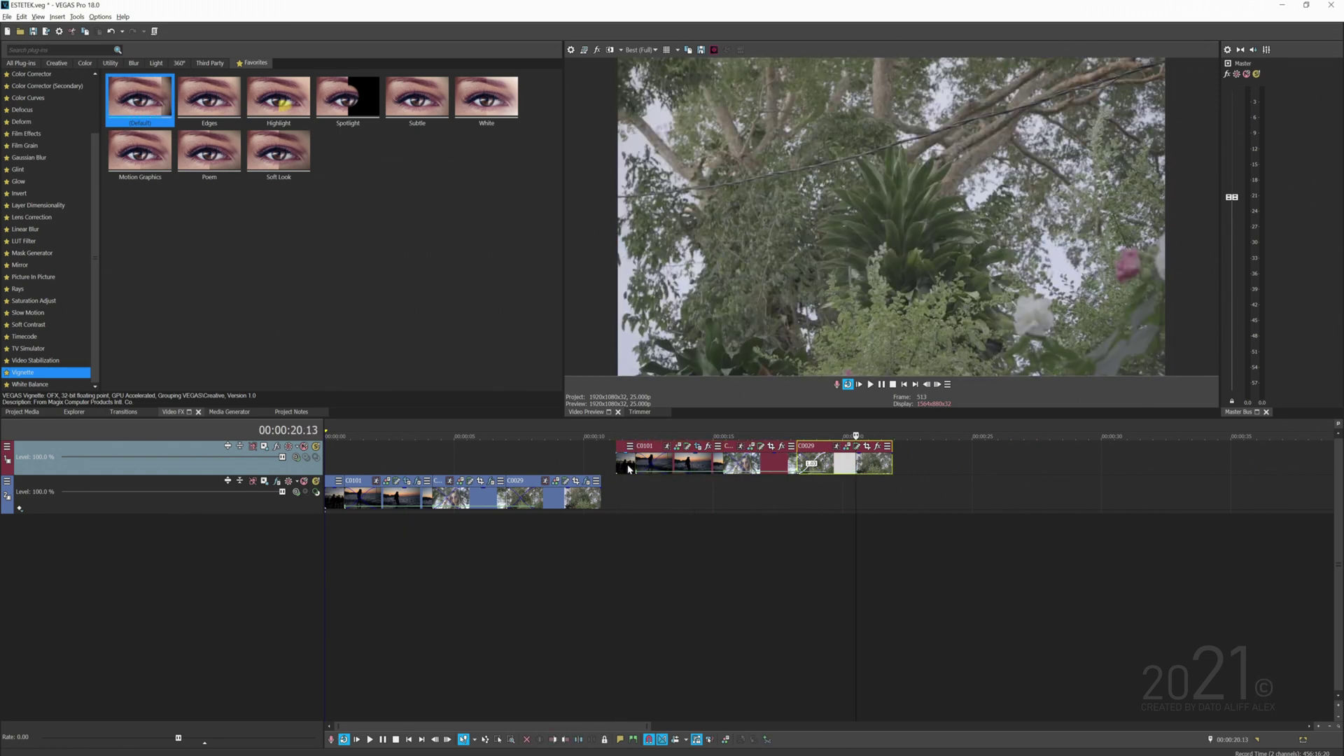
left_click(679, 468)
left_click(628, 465)
left_click(338, 471)
left_click(403, 477)
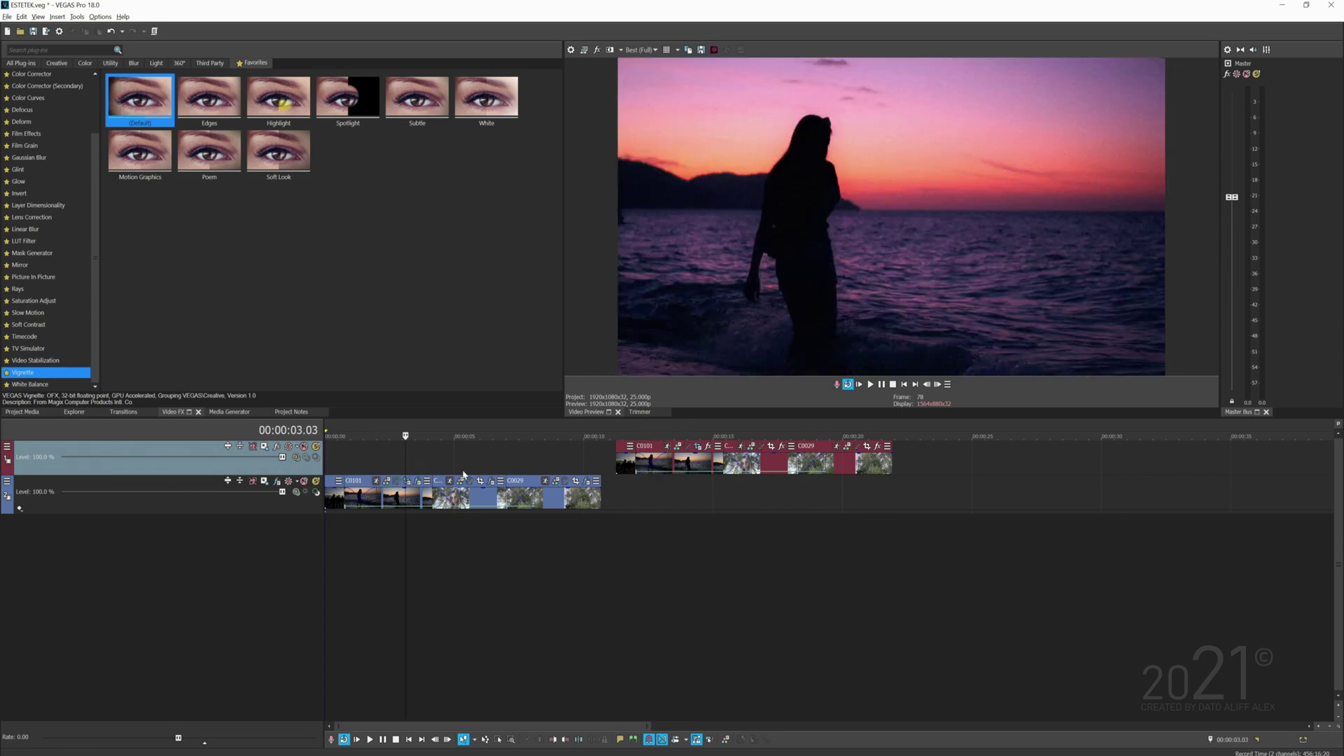
left_click(535, 477)
Open the color grading tools for the ungraded clip C0020 at the start of the upper track, with the playhead at 00:00:11.16
scroll(847, 476, "up", 6)
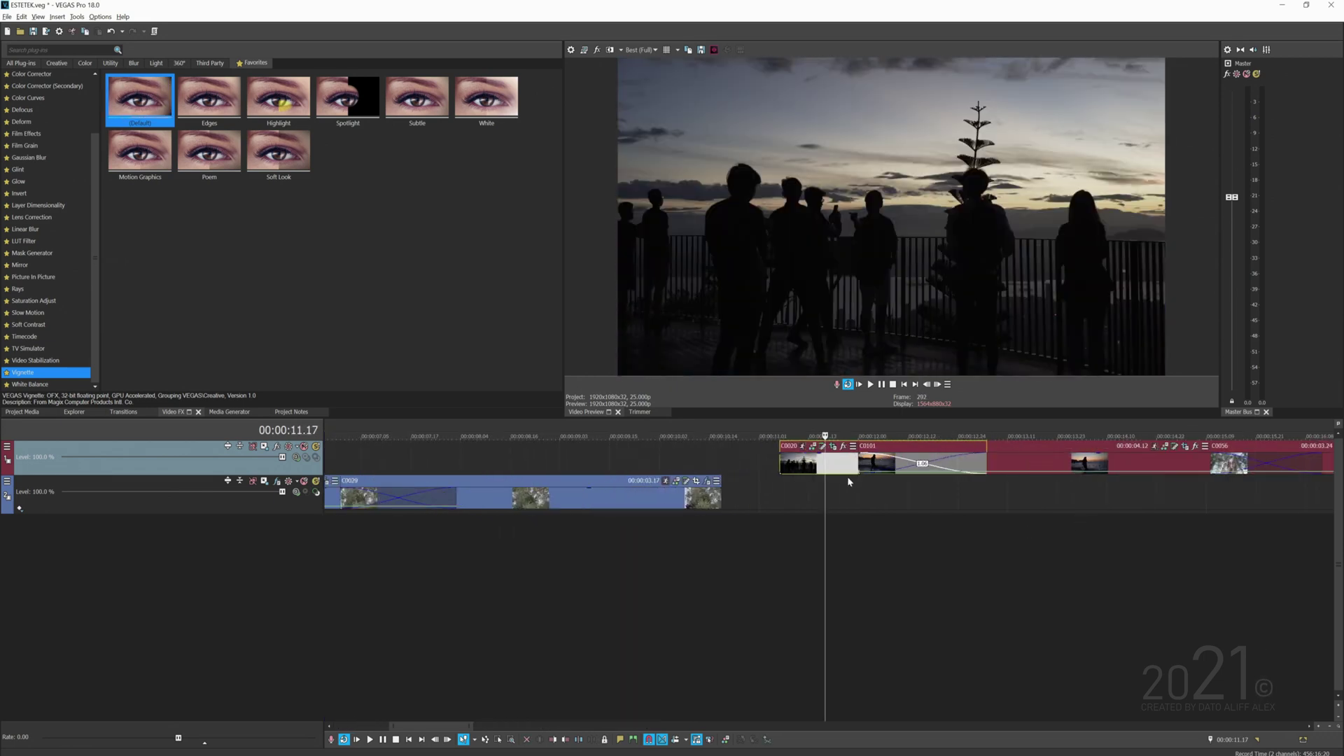
left_click_drag(455, 721, 470, 721)
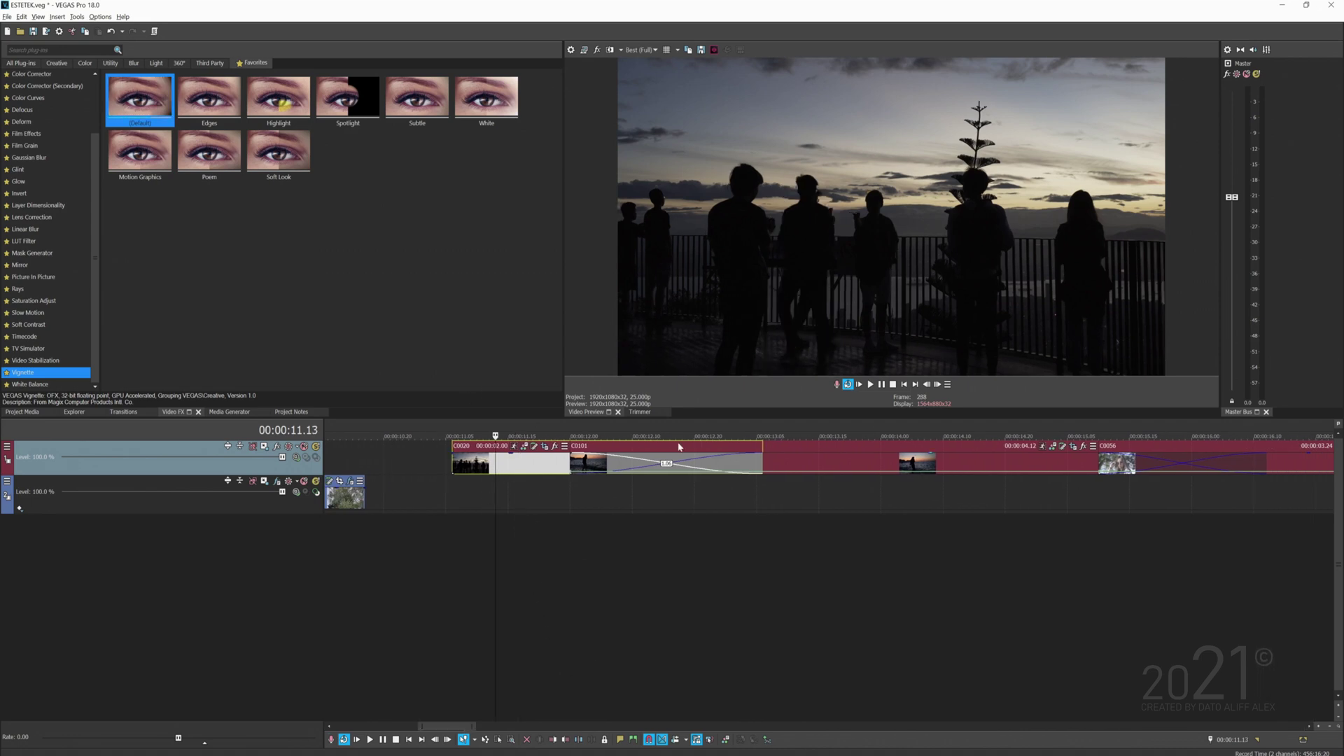
left_click(495, 470)
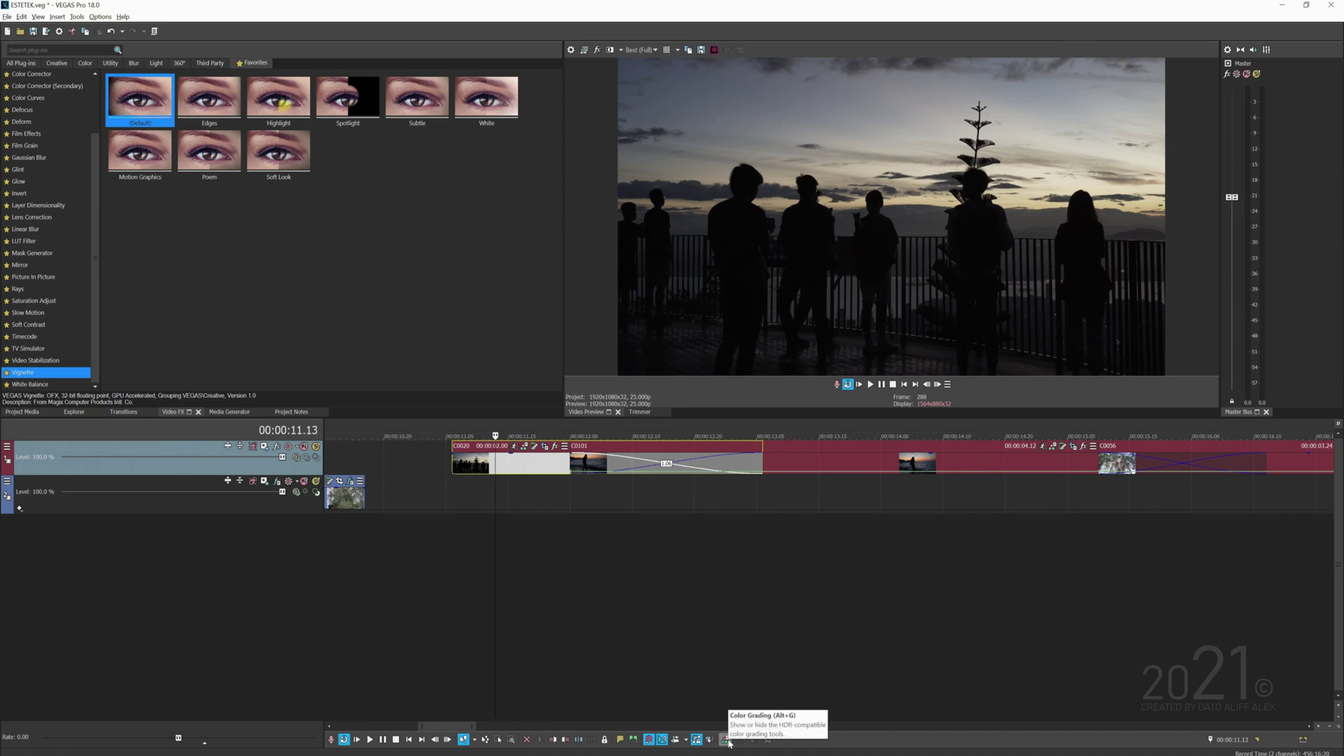
left_click(728, 741)
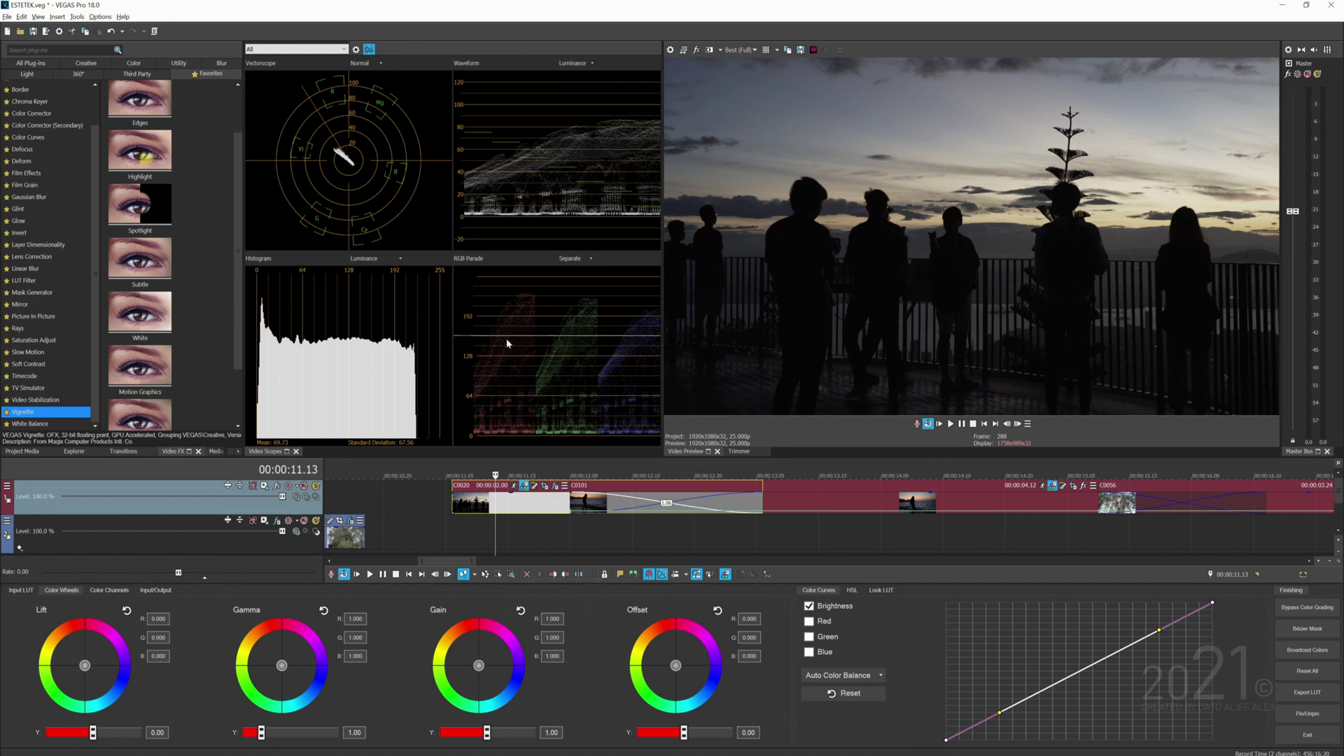
left_click(514, 509)
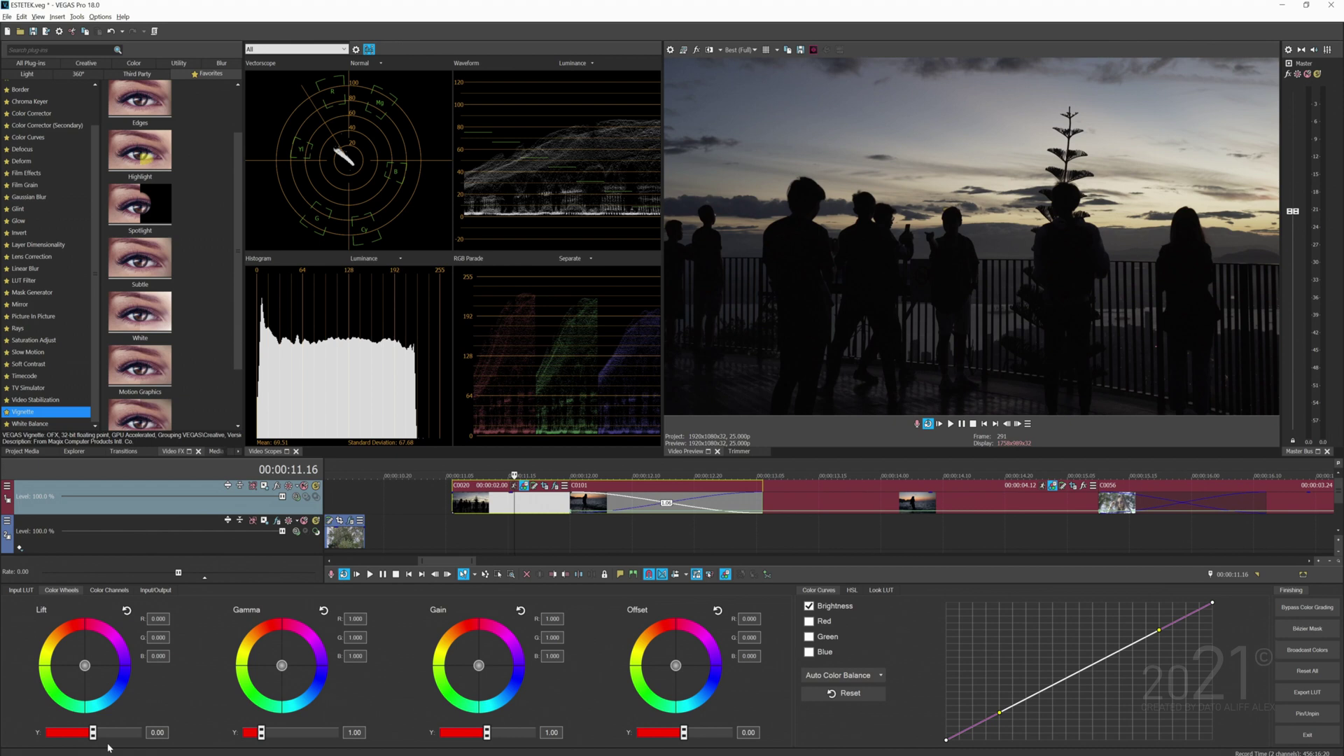
Set the clip's overall Lift to -0.01 and its overall Gain to 1.07 on the color wheels
left_click_drag(95, 733, 94, 733)
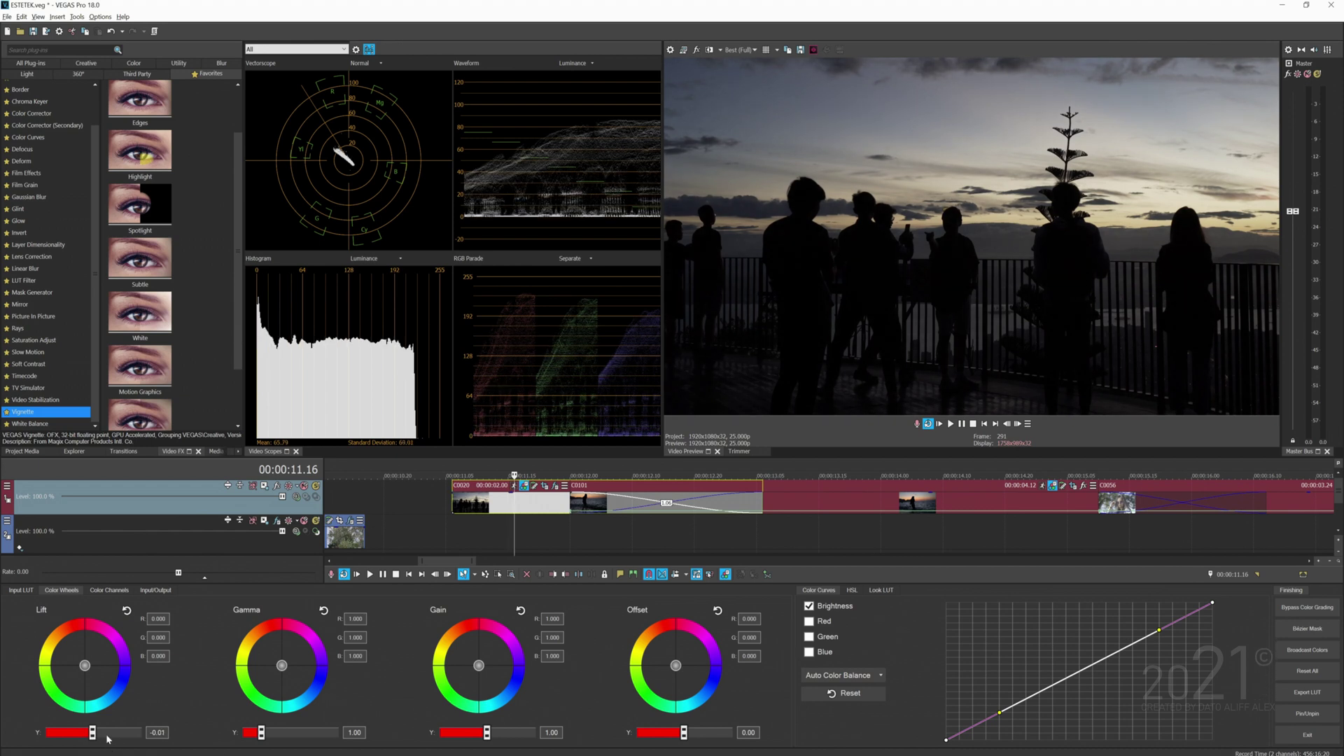
scroll(504, 734, "up", 5)
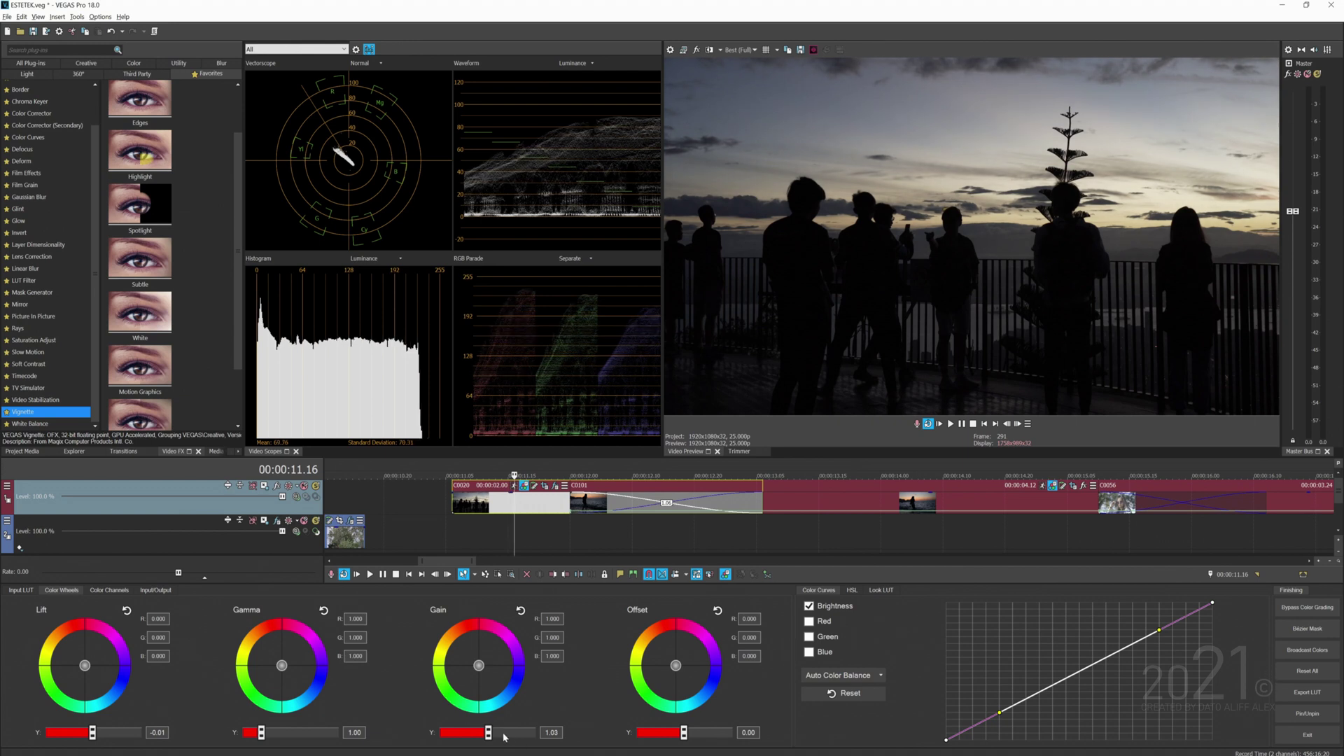
scroll(504, 733, "down", 6)
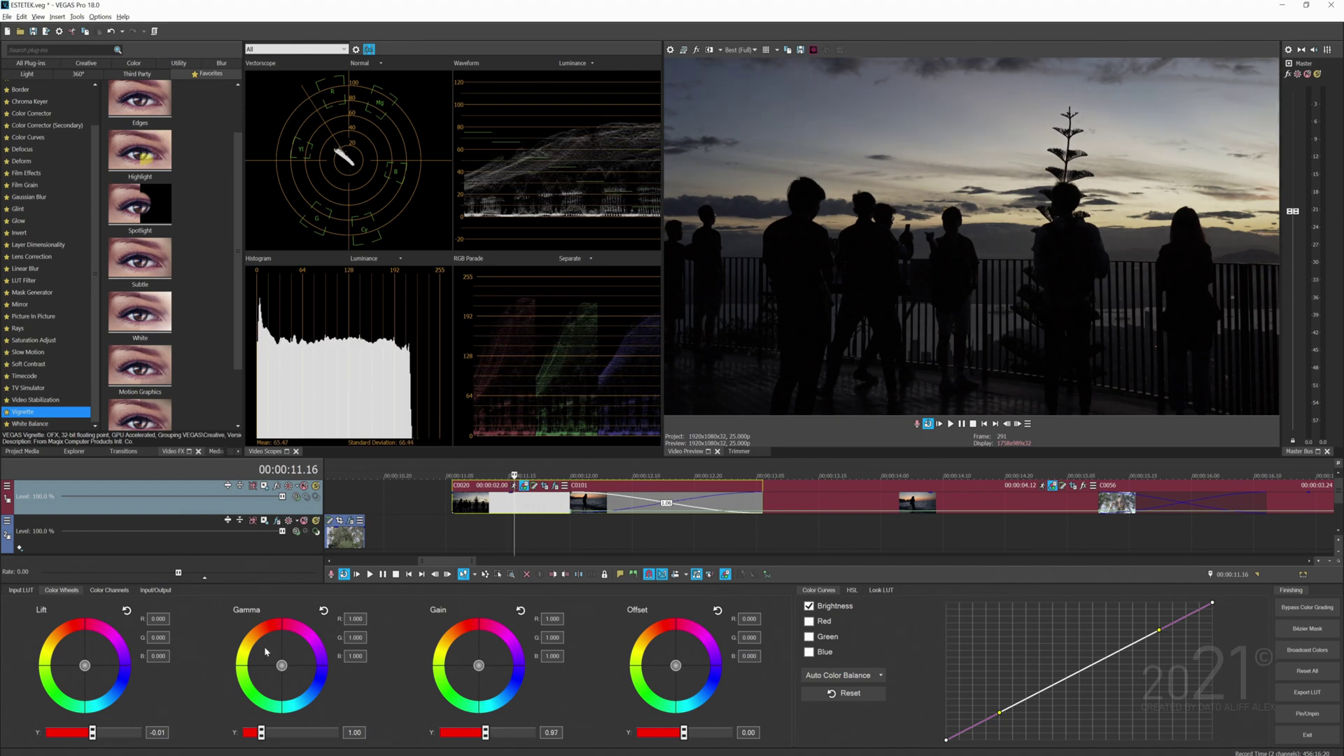
left_click_drag(485, 736, 489, 739)
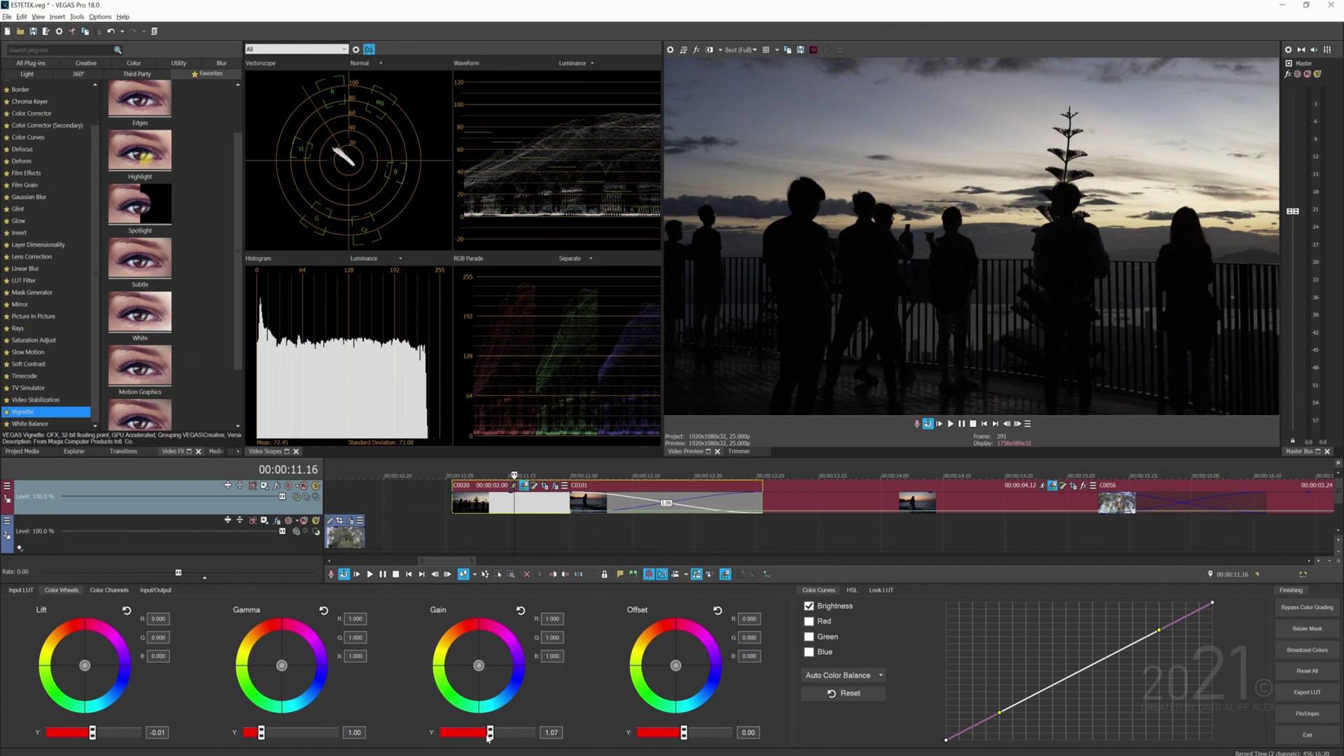
Raise the saturation of clip C0020 to 1.77 and check the frame at 00:00:11.12
left_click(148, 592)
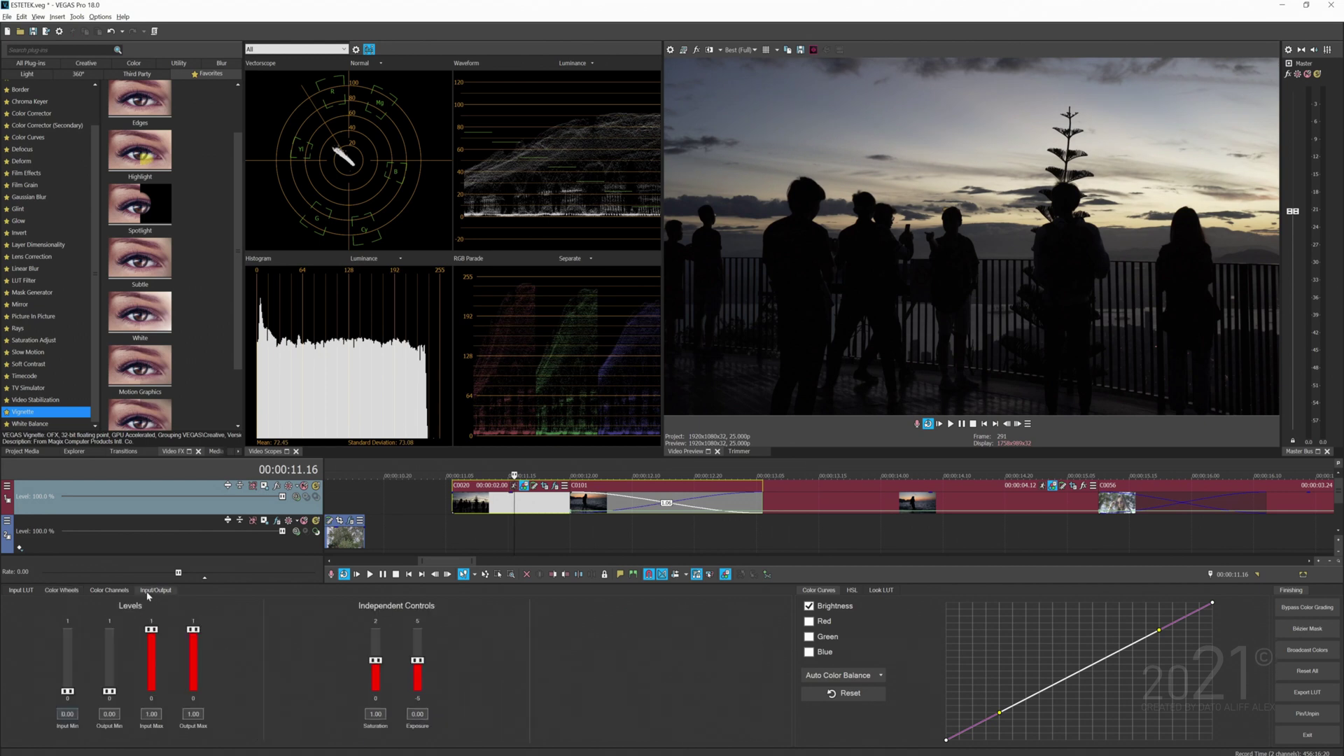
scroll(961, 504, "down", 3)
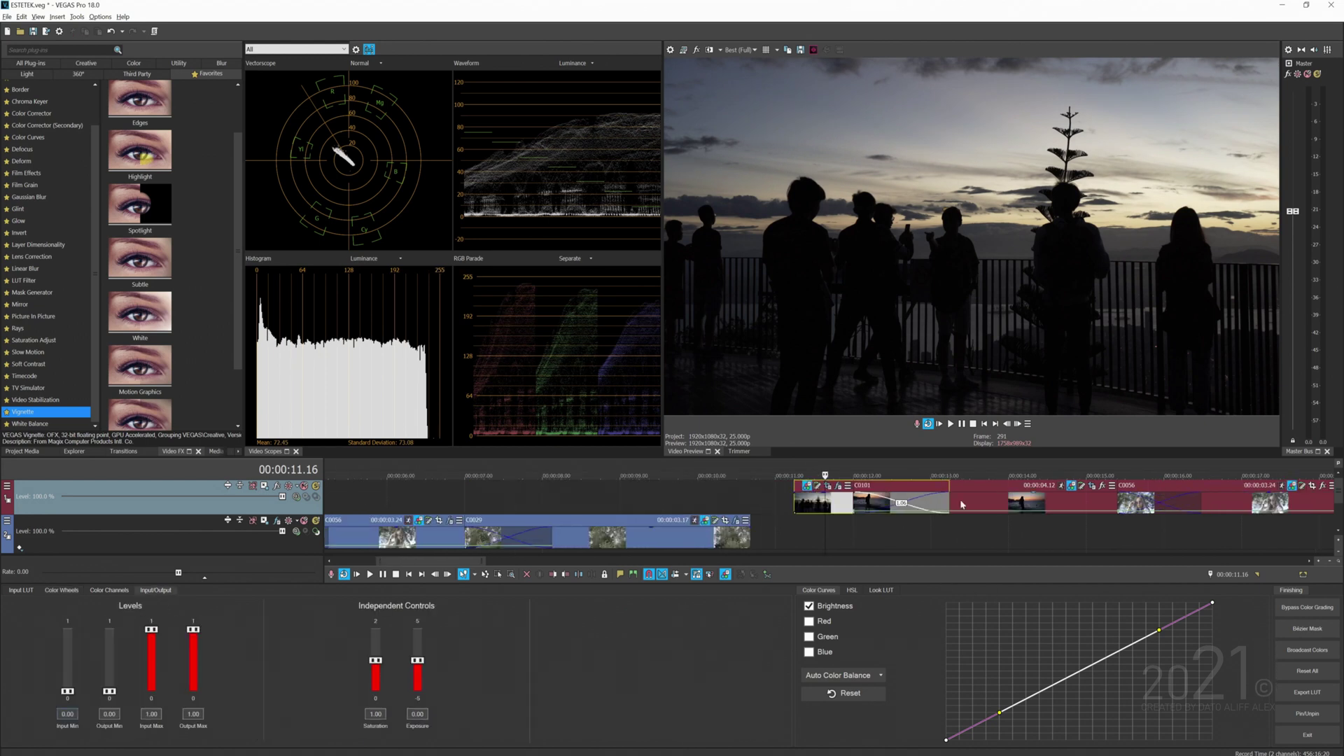
left_click(980, 501)
left_click(1262, 506)
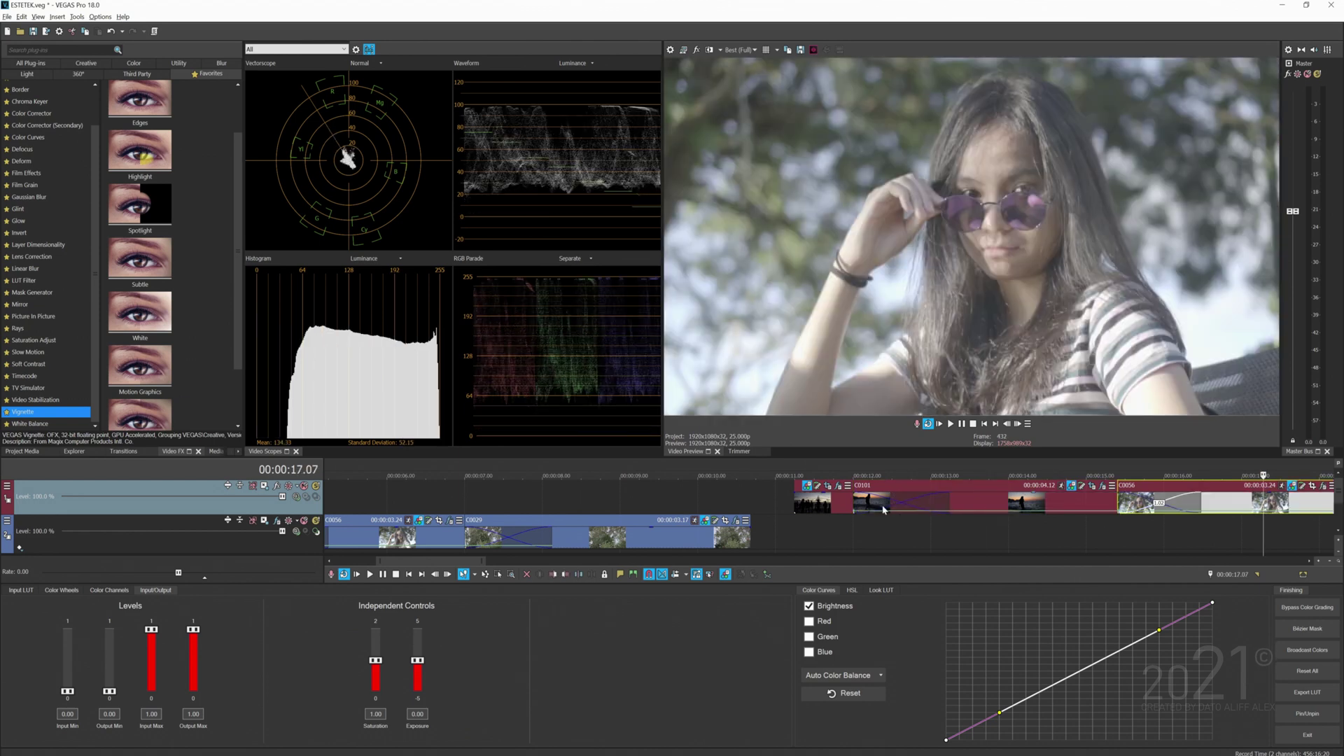
left_click(825, 501)
scroll(825, 501, "up", 1)
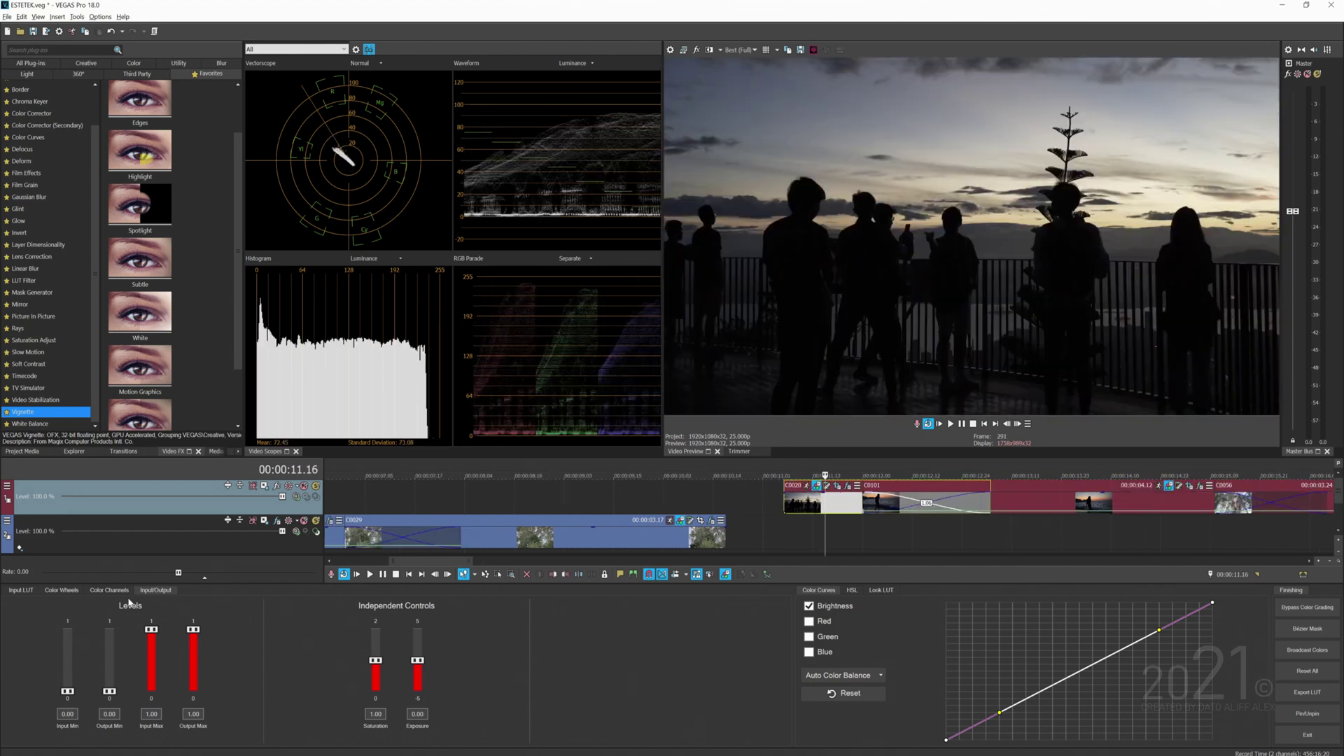
left_click_drag(376, 660, 376, 638)
scroll(795, 508, "up", 2)
left_click(795, 509)
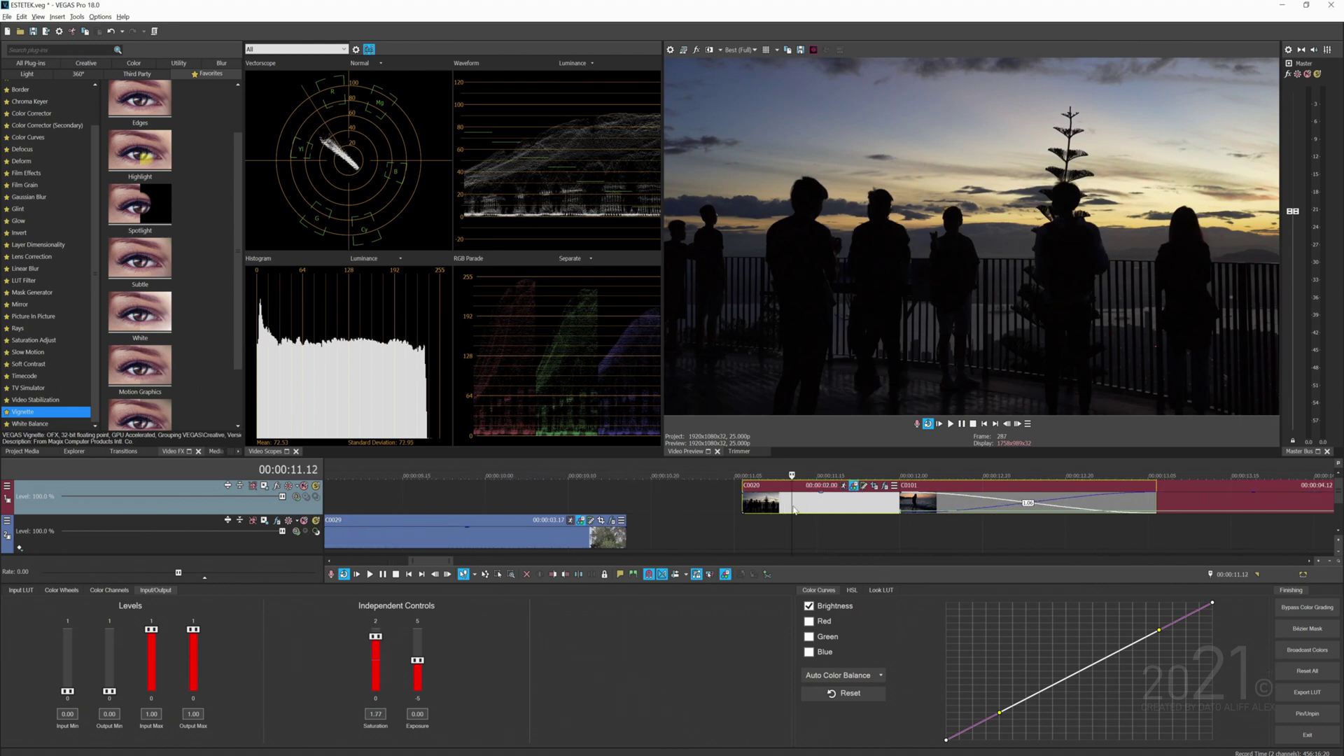
Bring back the color wheels and place the playhead at 00:00:11.20 within clip C0020
left_click(109, 590)
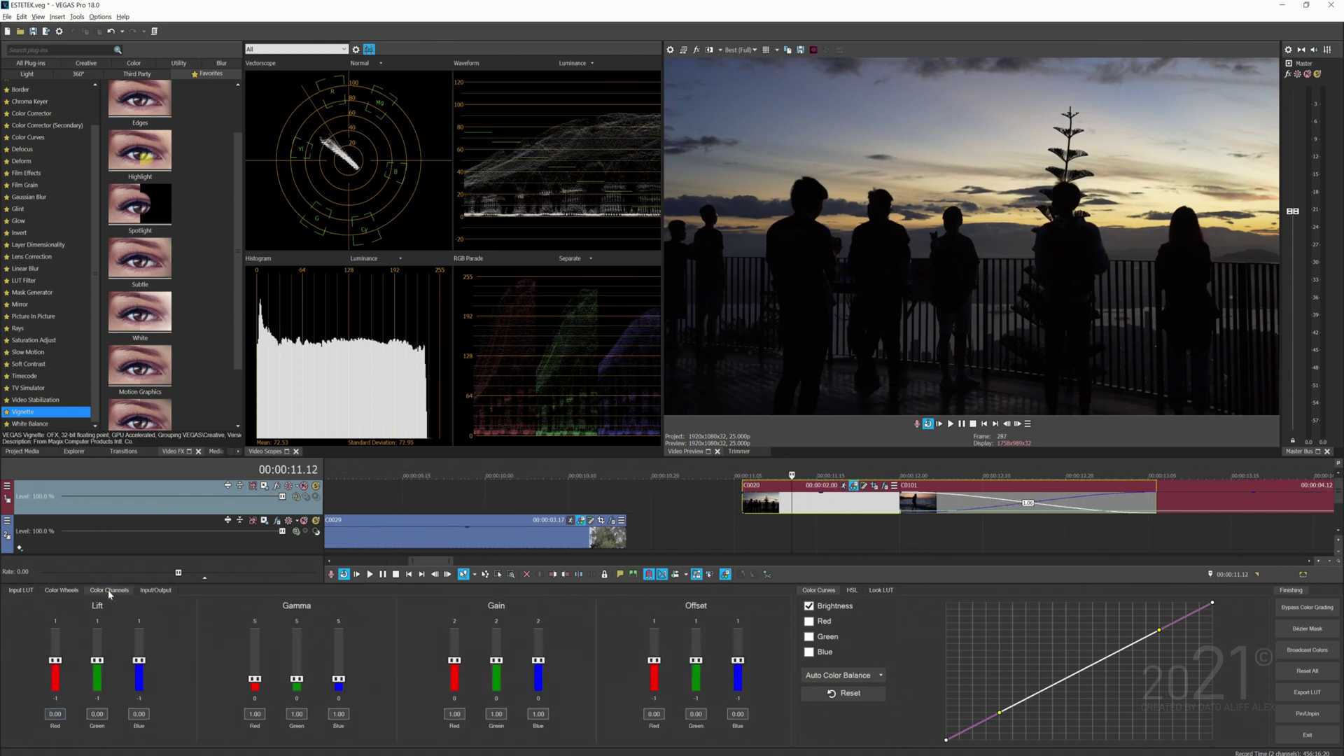
left_click(63, 590)
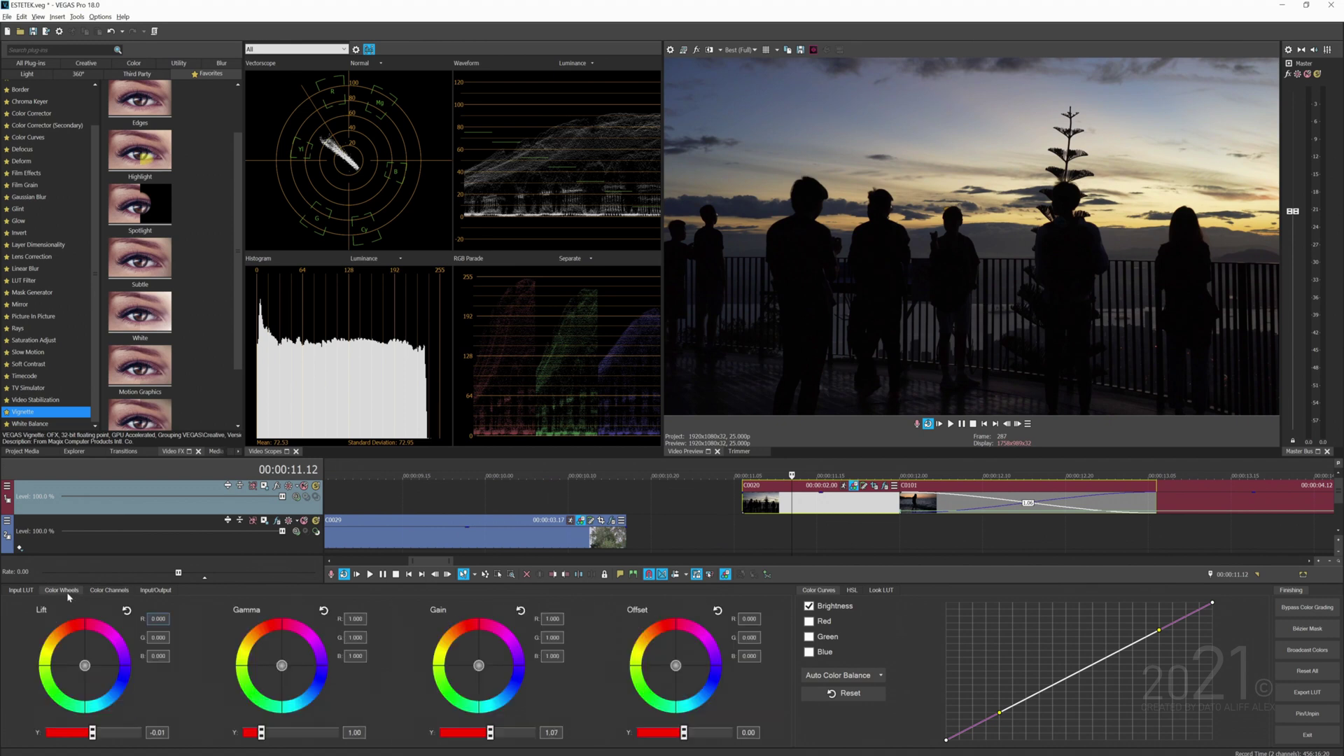
scroll(868, 537, "up", 1)
left_click(958, 500)
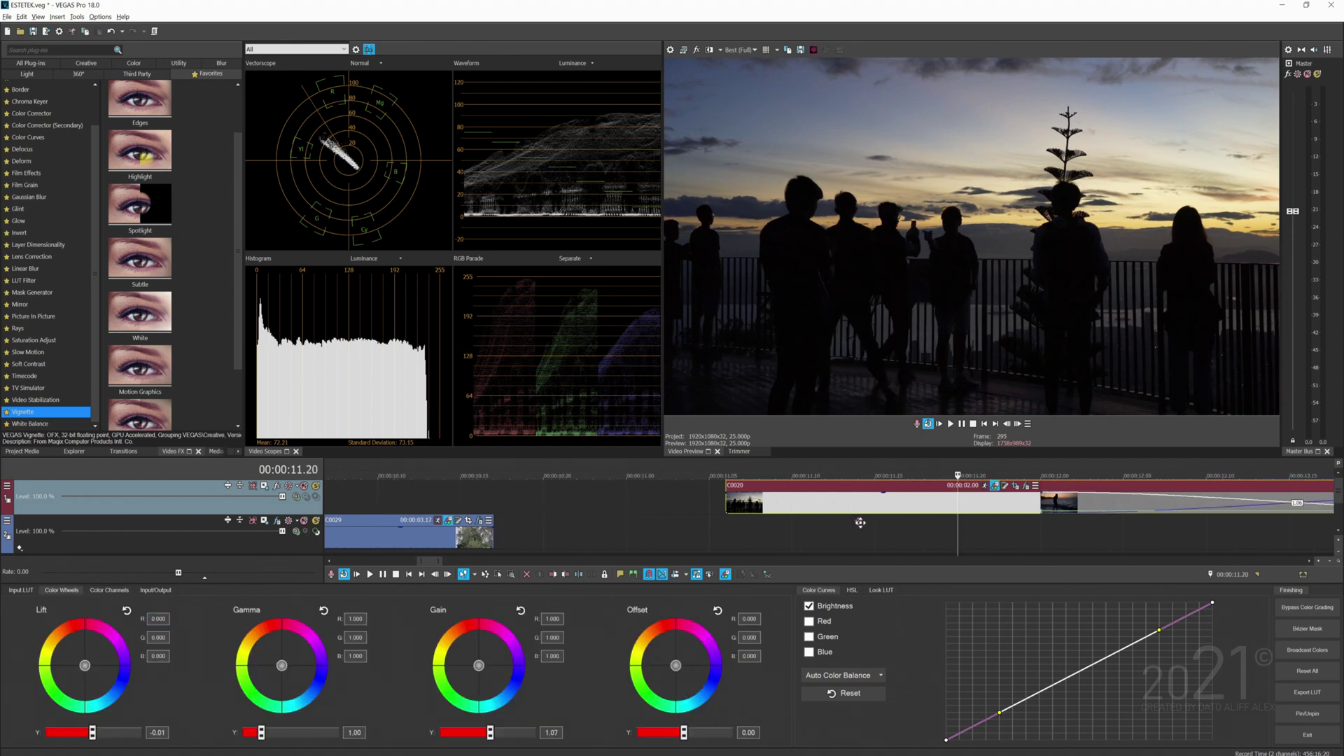
scroll(860, 522, "right", 4)
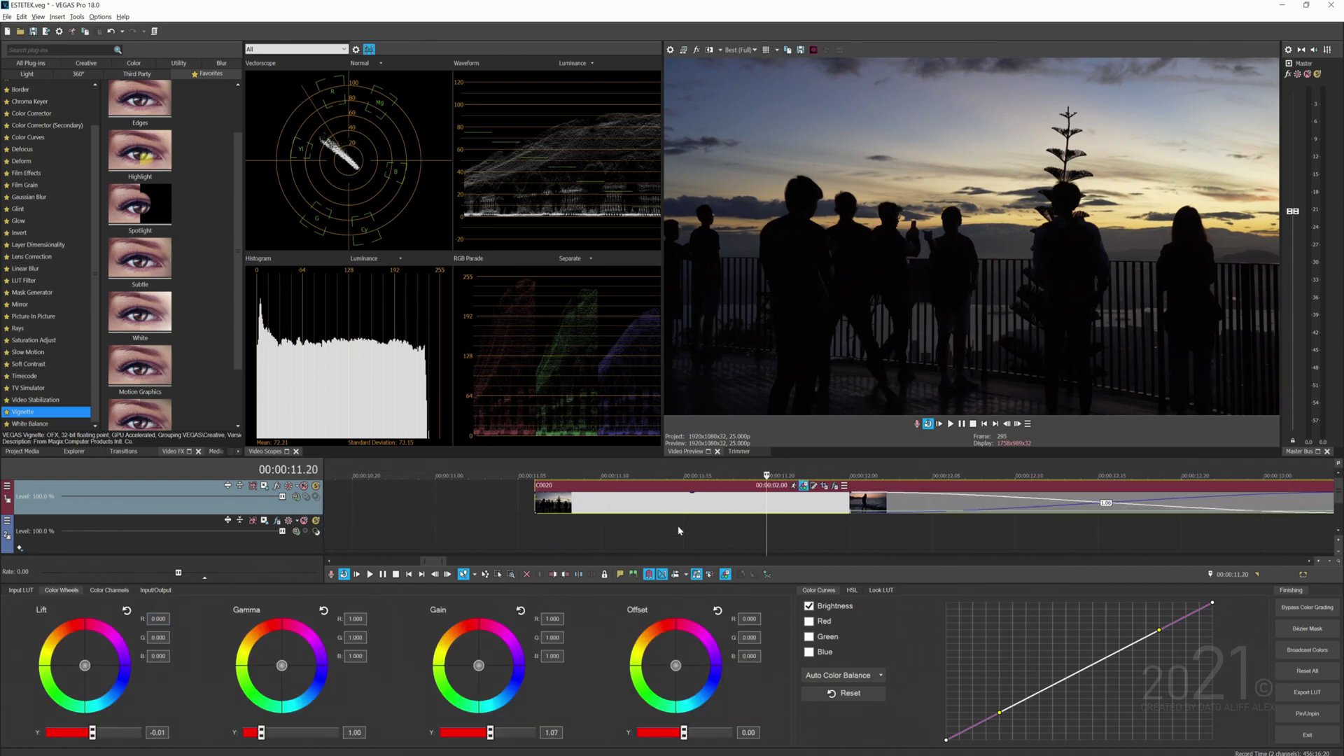
Tint the Gain of clip C0020 toward magenta-pink on its color wheel, with red at about 1.2
scroll(707, 529, "right", 2)
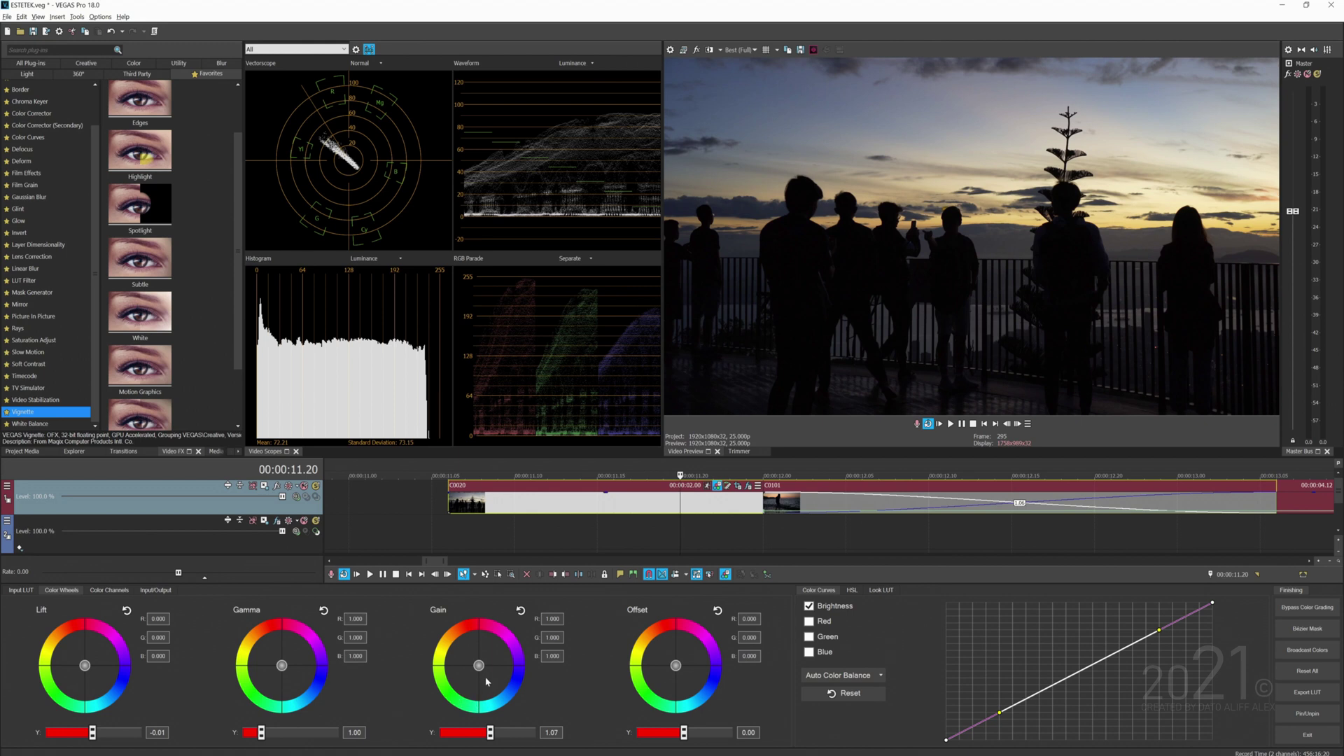
left_click_drag(479, 665, 512, 611)
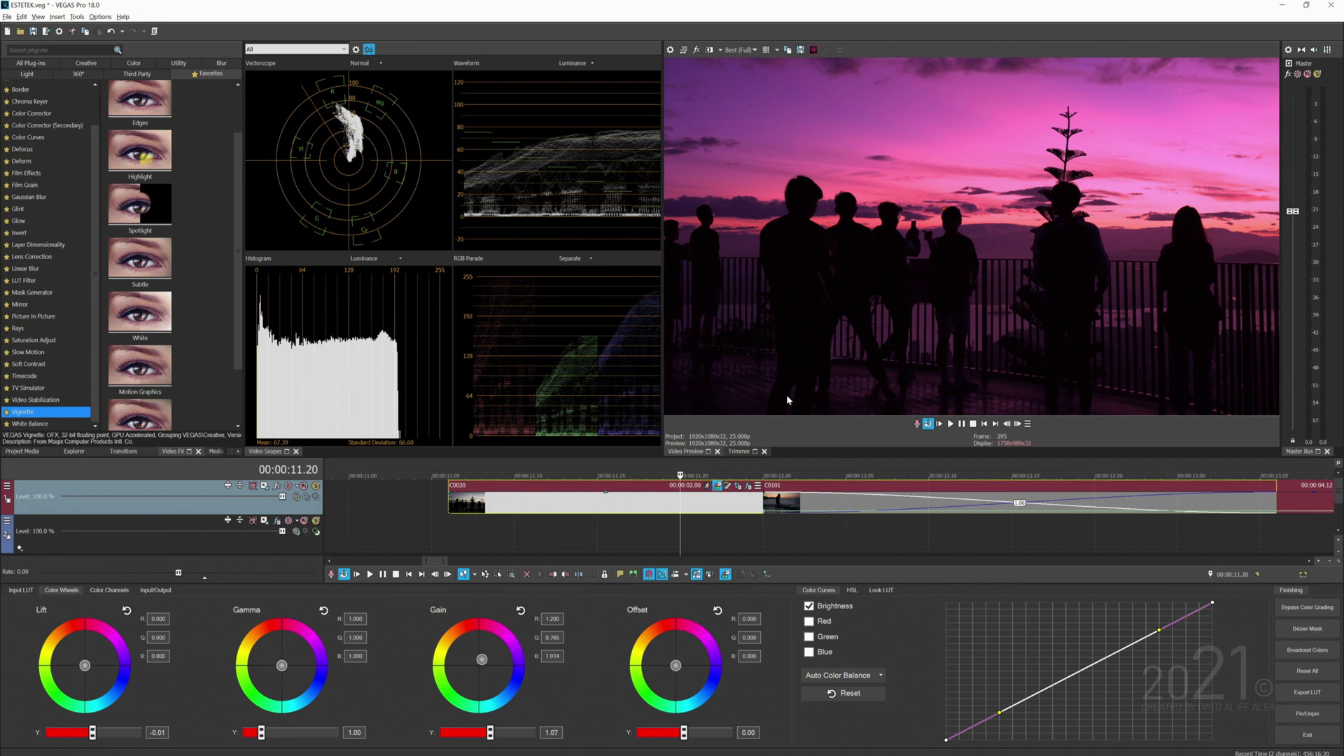
left_click_drag(481, 659, 482, 659)
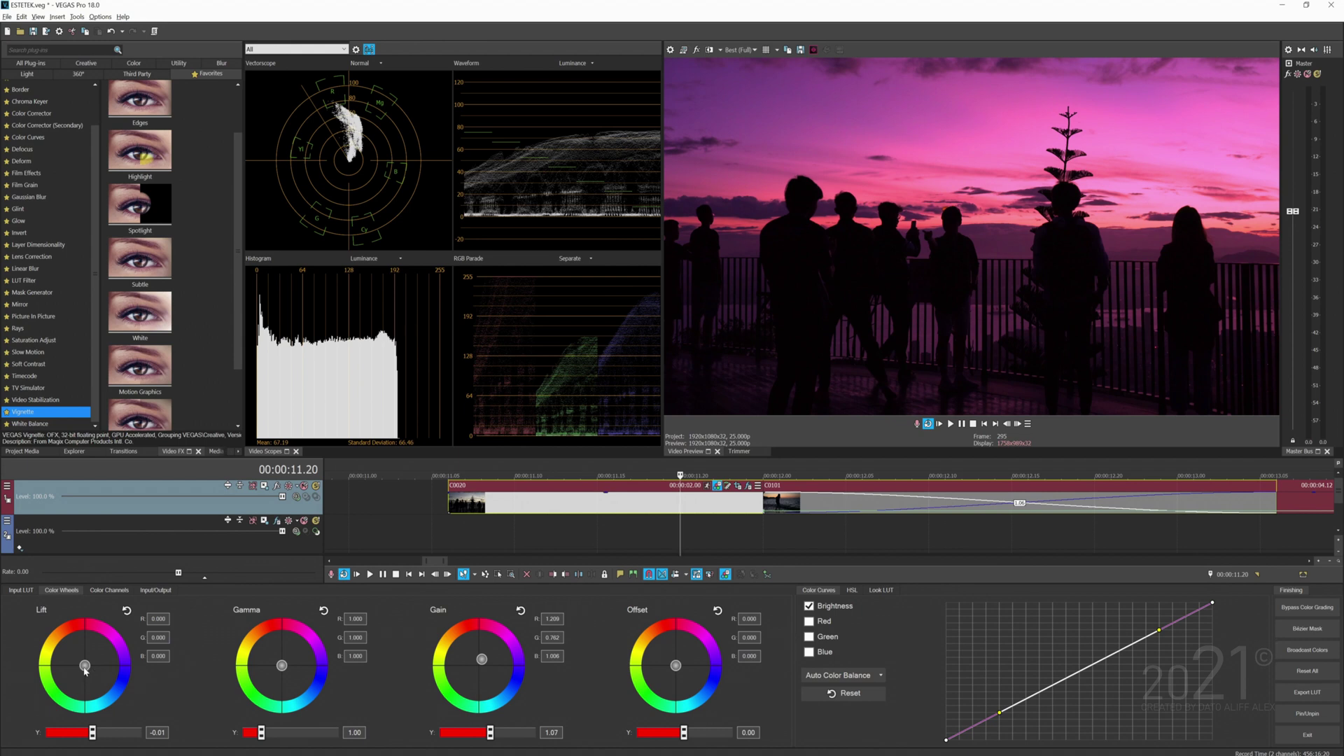
Shift C0020's Lift slightly toward green-teal and pull the lower point of its brightness curve down a little to deepen the shadows
left_click_drag(85, 670, 83, 678)
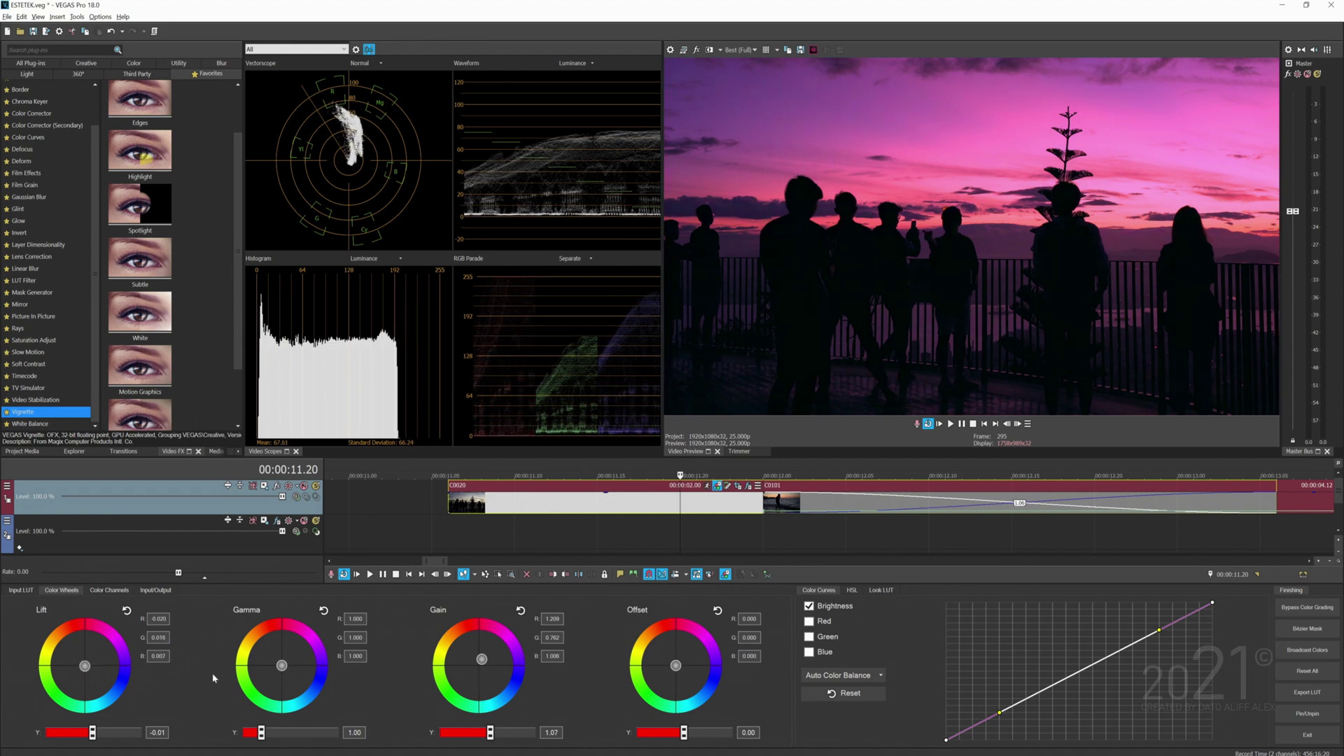
left_click_drag(1000, 713, 1001, 715)
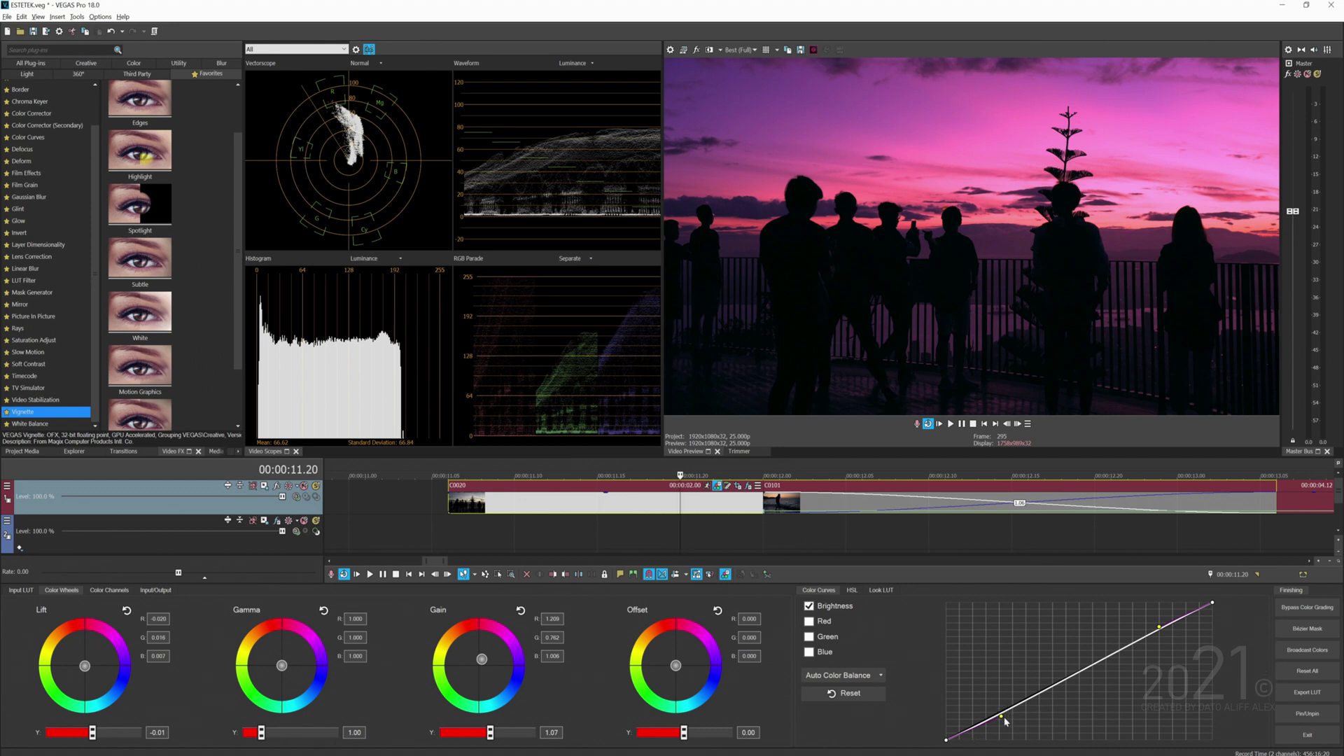
left_click_drag(1001, 716, 1002, 718)
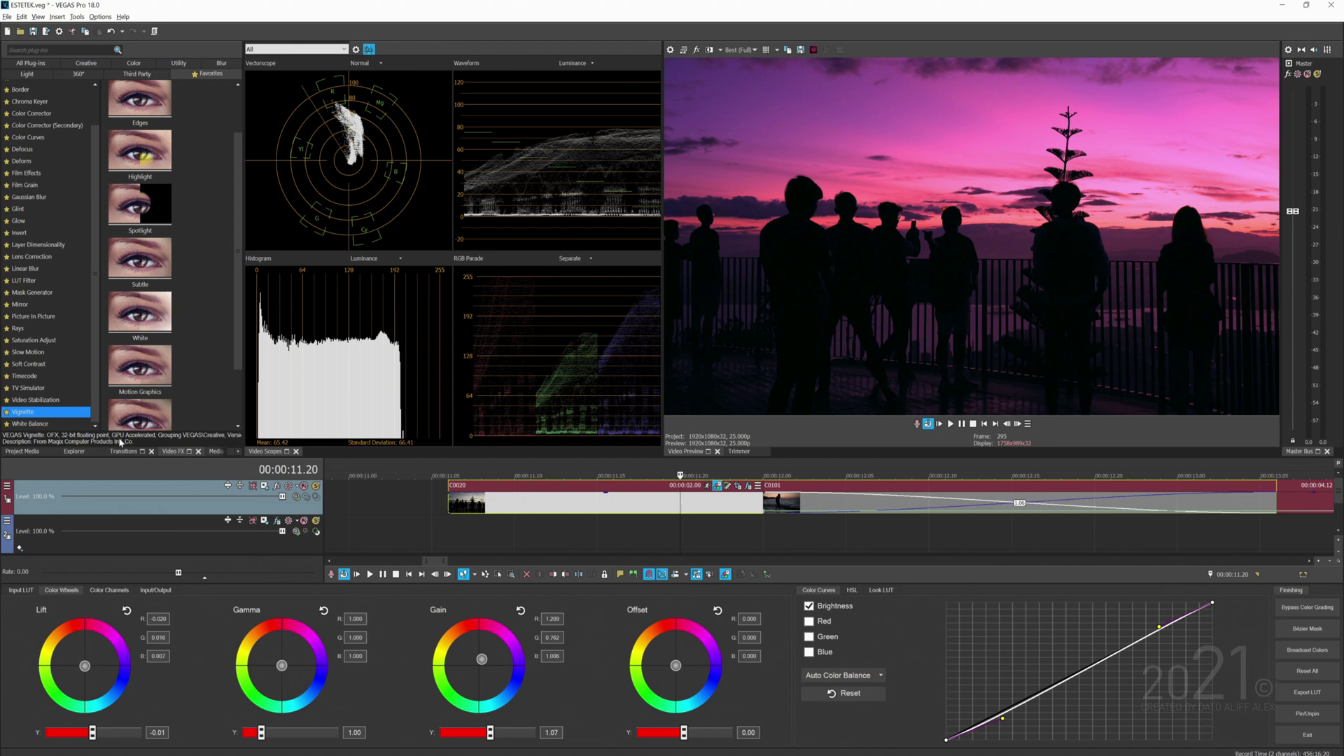
Apply the Soft Moderate Contrast preset of Soft Contrast to clip C0020, with contrast lowered to about 14 and diffusion near maximum
left_click(45, 365)
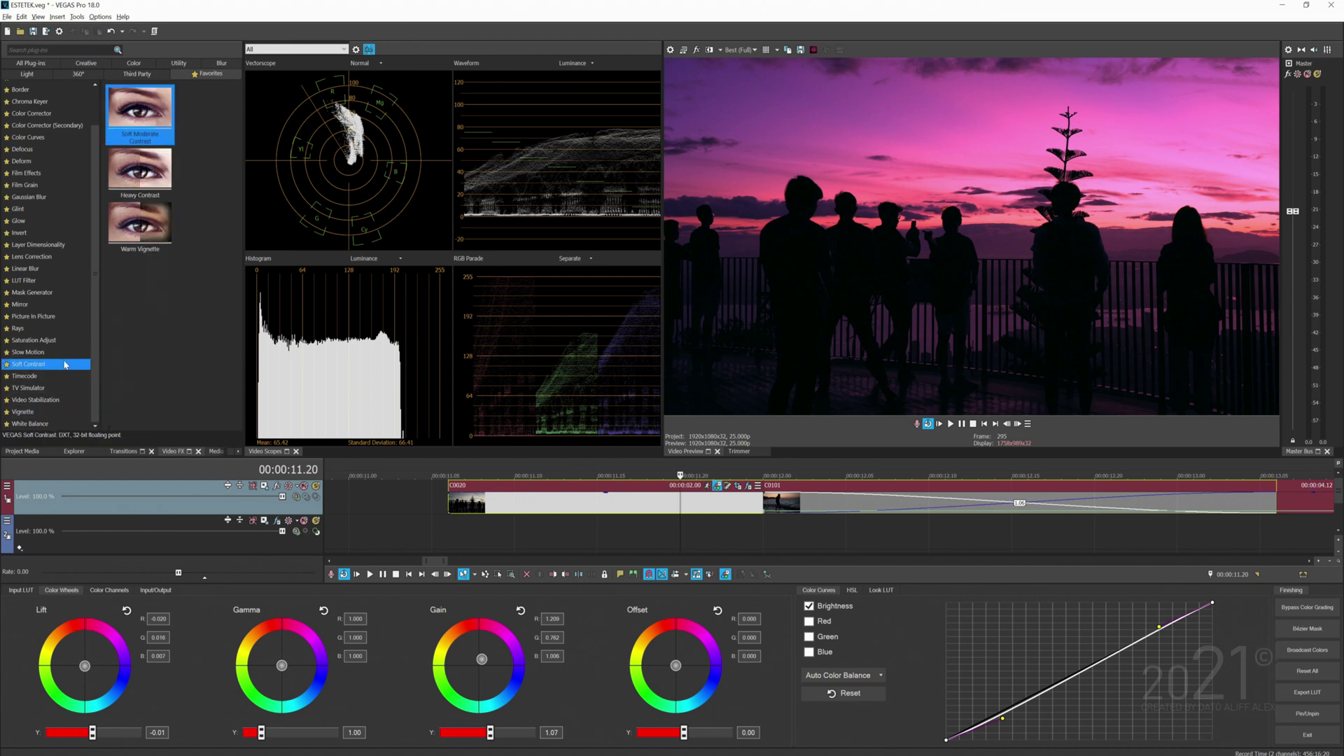
left_click_drag(145, 117, 702, 511)
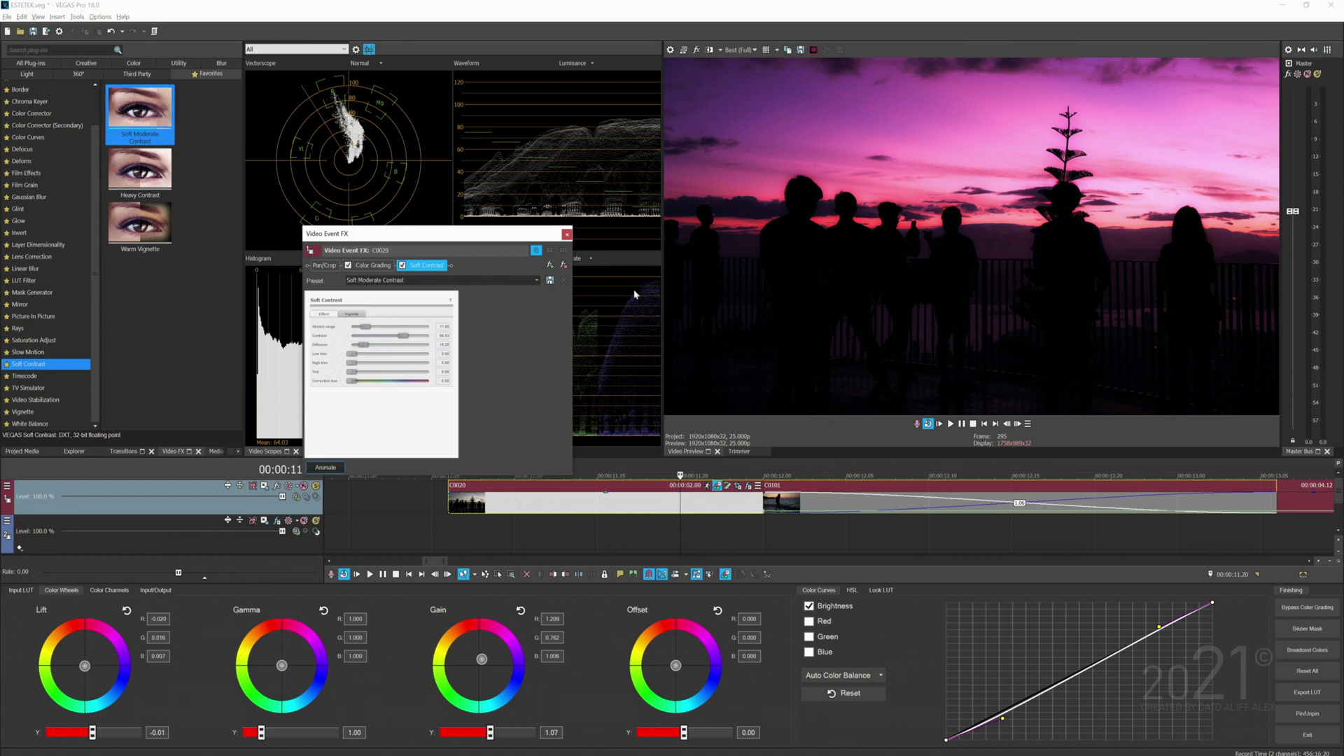
left_click_drag(404, 336, 365, 345)
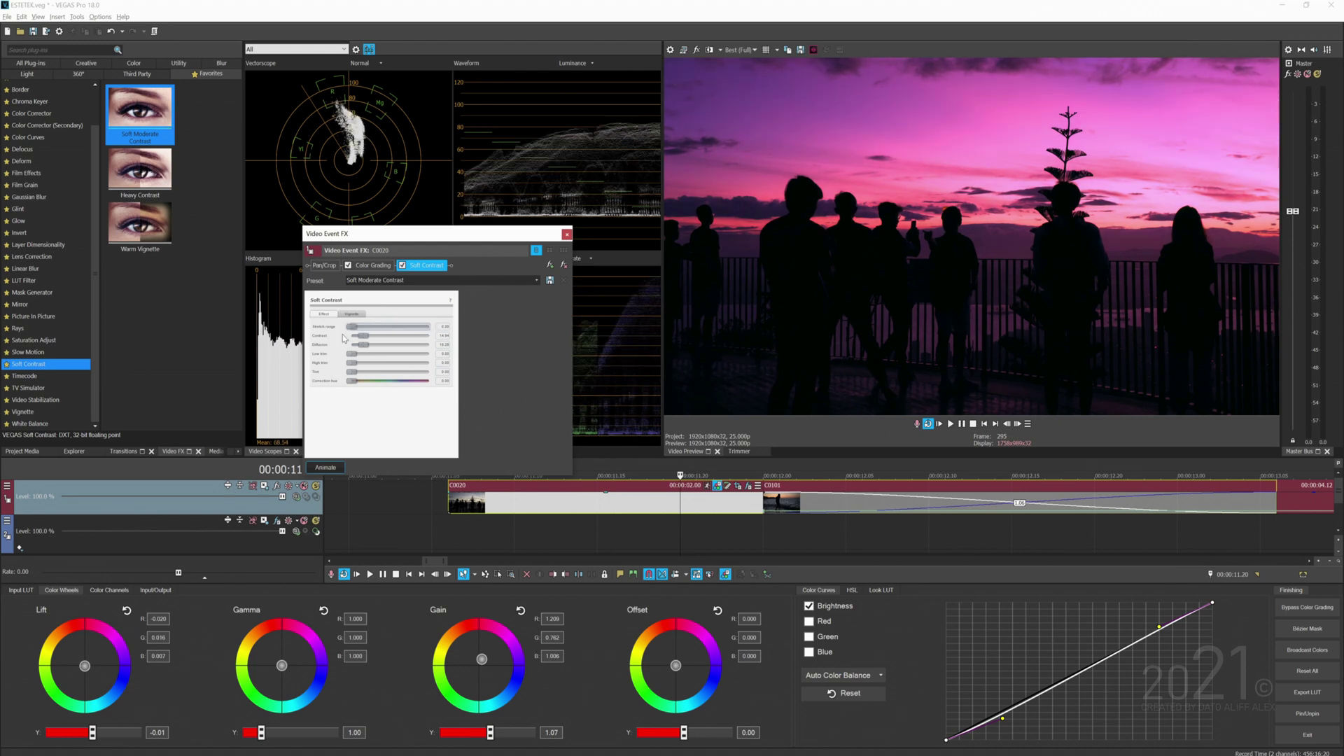
left_click_drag(364, 330, 401, 337)
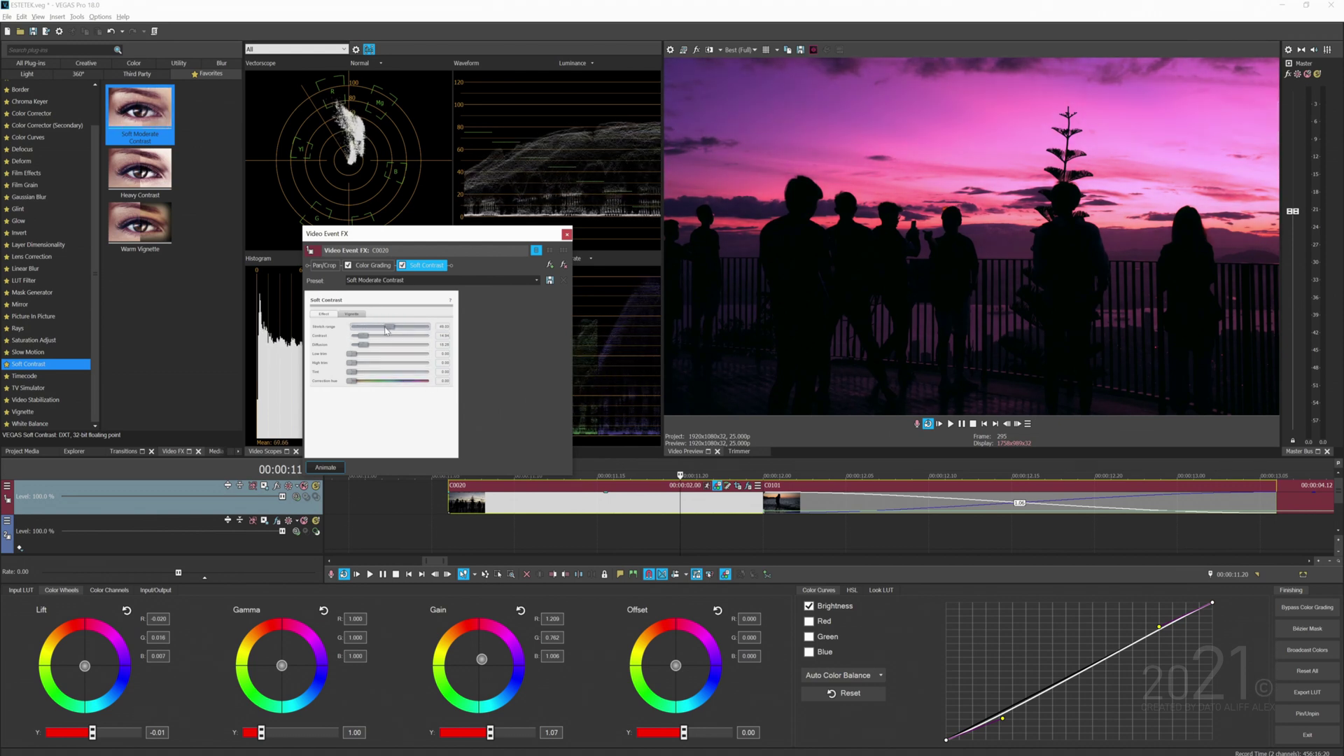
mouse_move(390, 327)
left_mouse_down()
mouse_move(420, 329)
mouse_move(377, 329)
mouse_move(369, 352)
mouse_move(398, 344)
left_mouse_up()
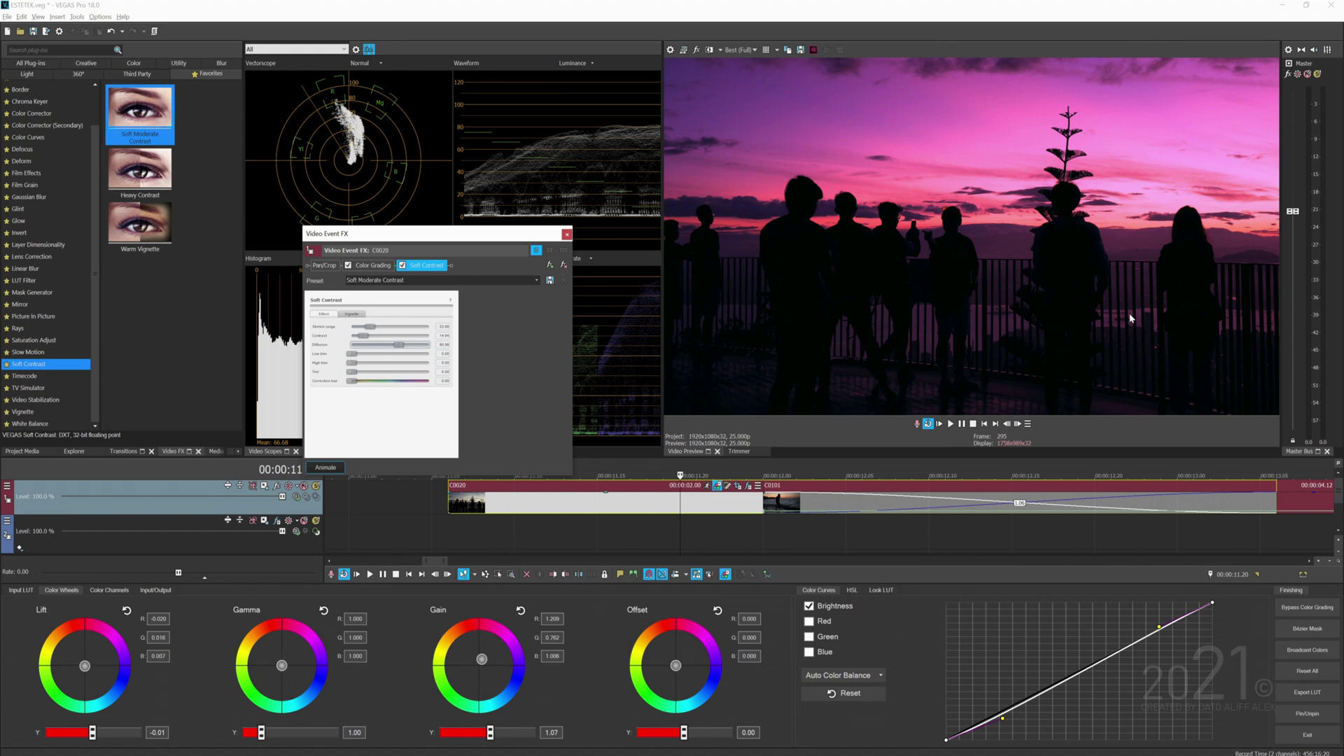
left_click_drag(401, 348, 429, 344)
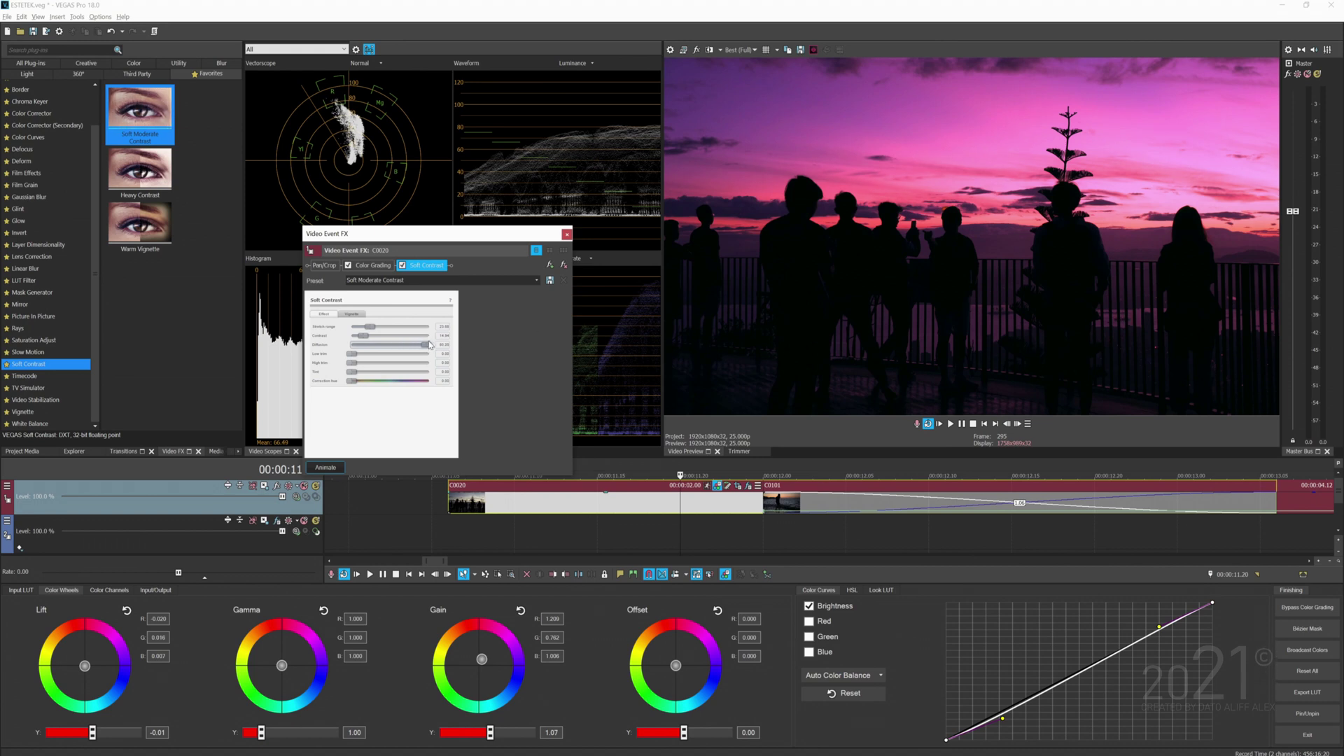
left_click(567, 233)
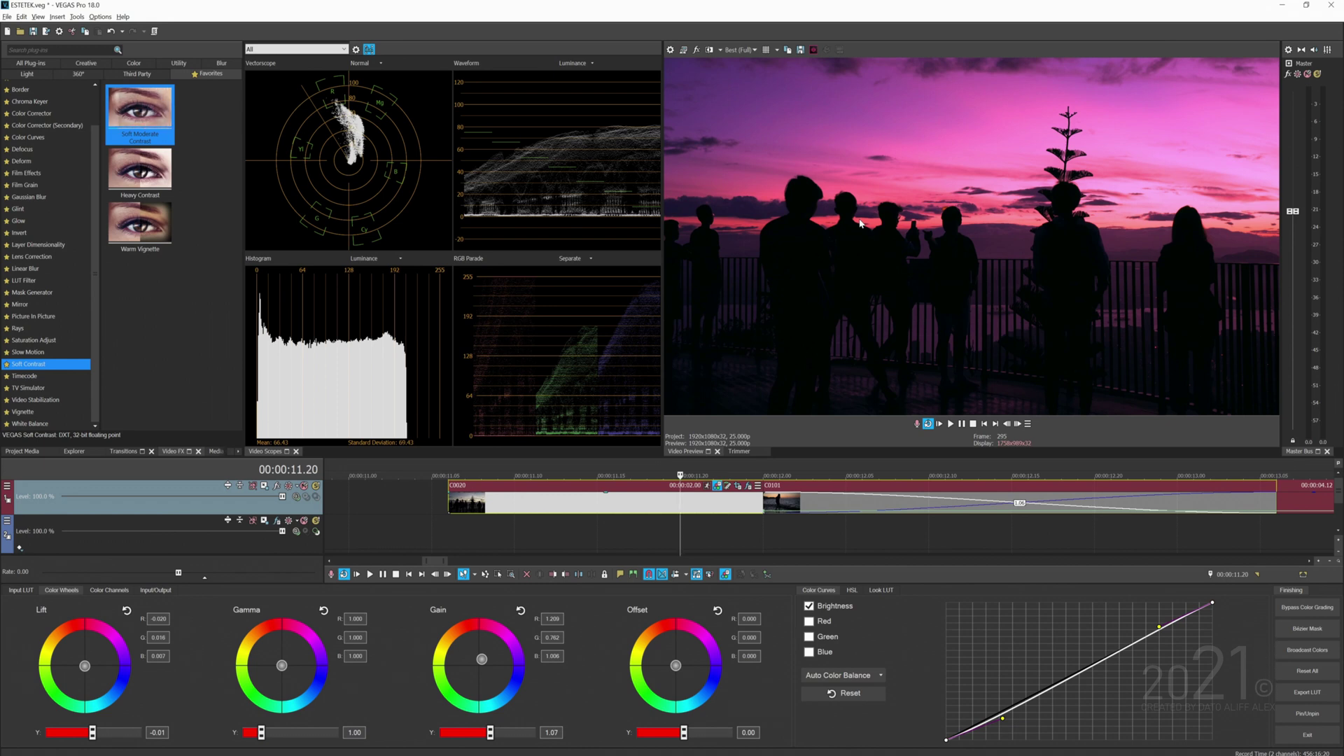
Select clip C0101, place the playhead at 00:00:14.10 and raise its overall Gain to 1.03
scroll(679, 517, "down", 3)
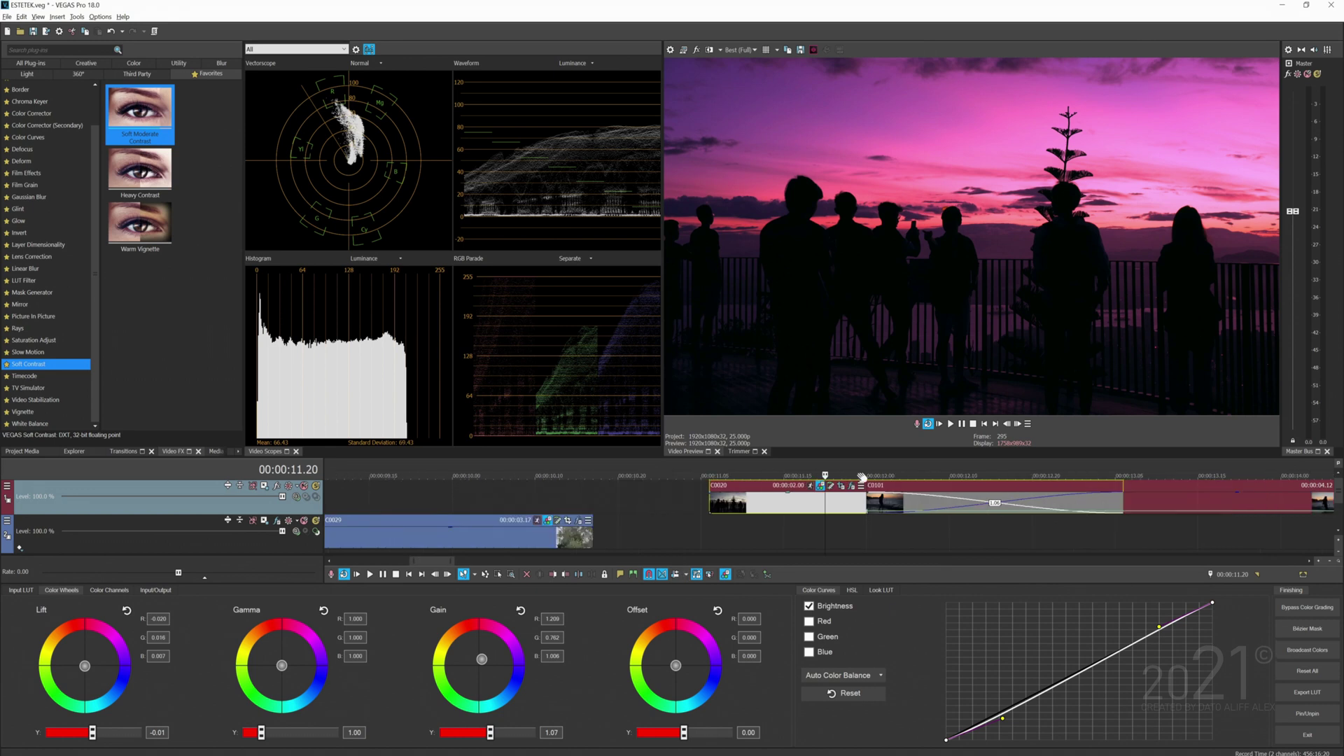
left_click(1173, 501)
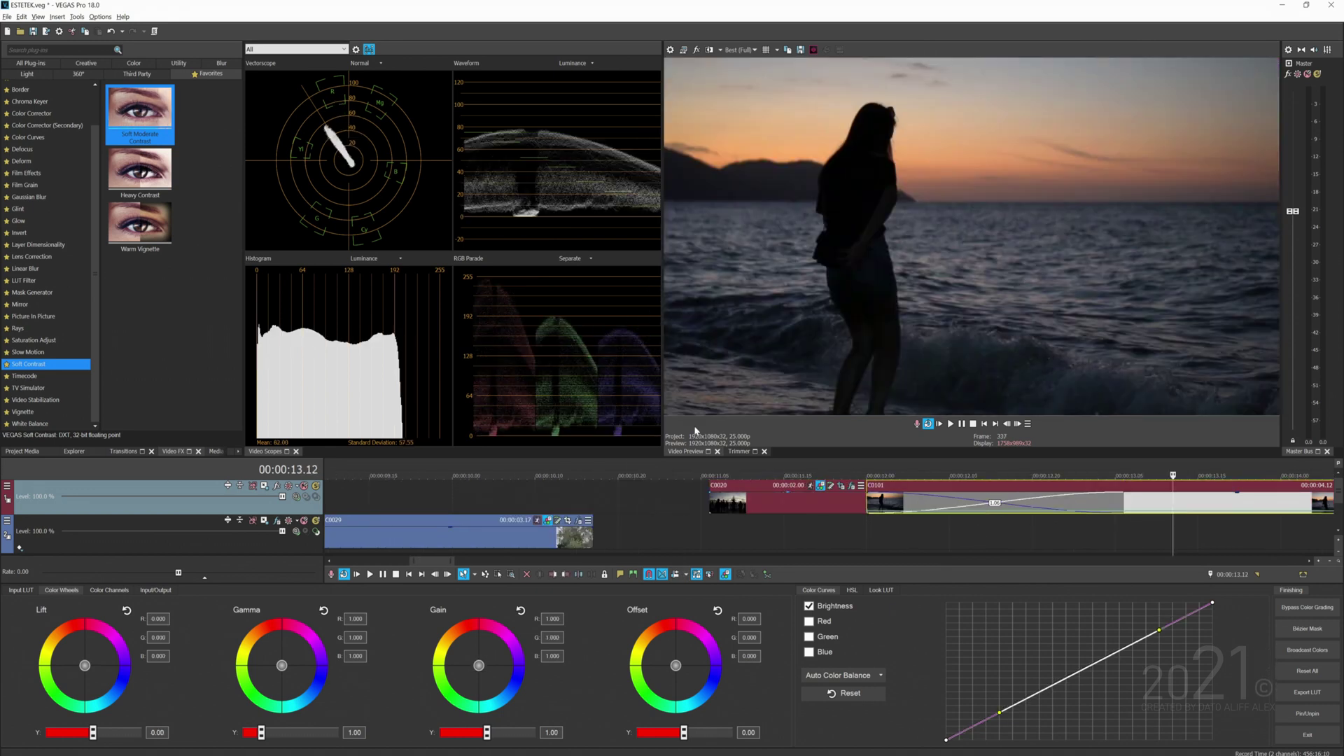
scroll(777, 535, "right", 4)
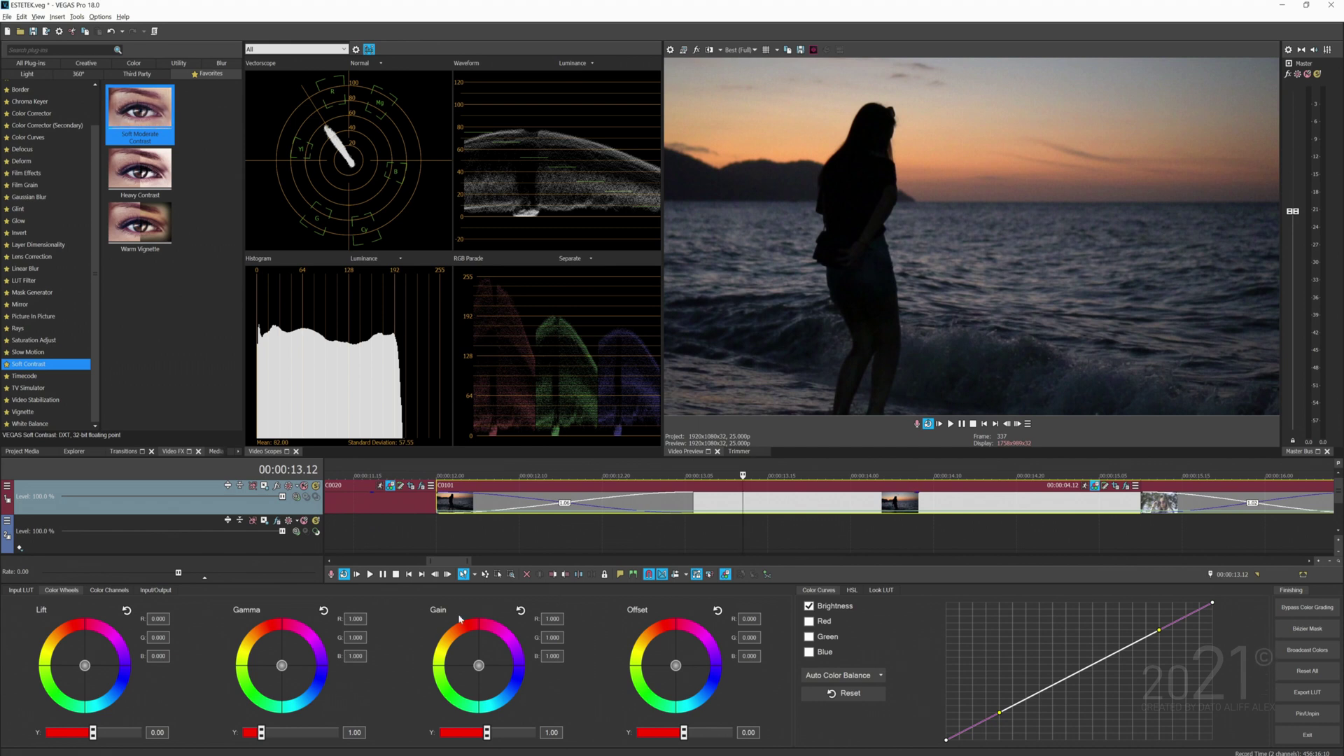
left_click(384, 497)
left_click(936, 503)
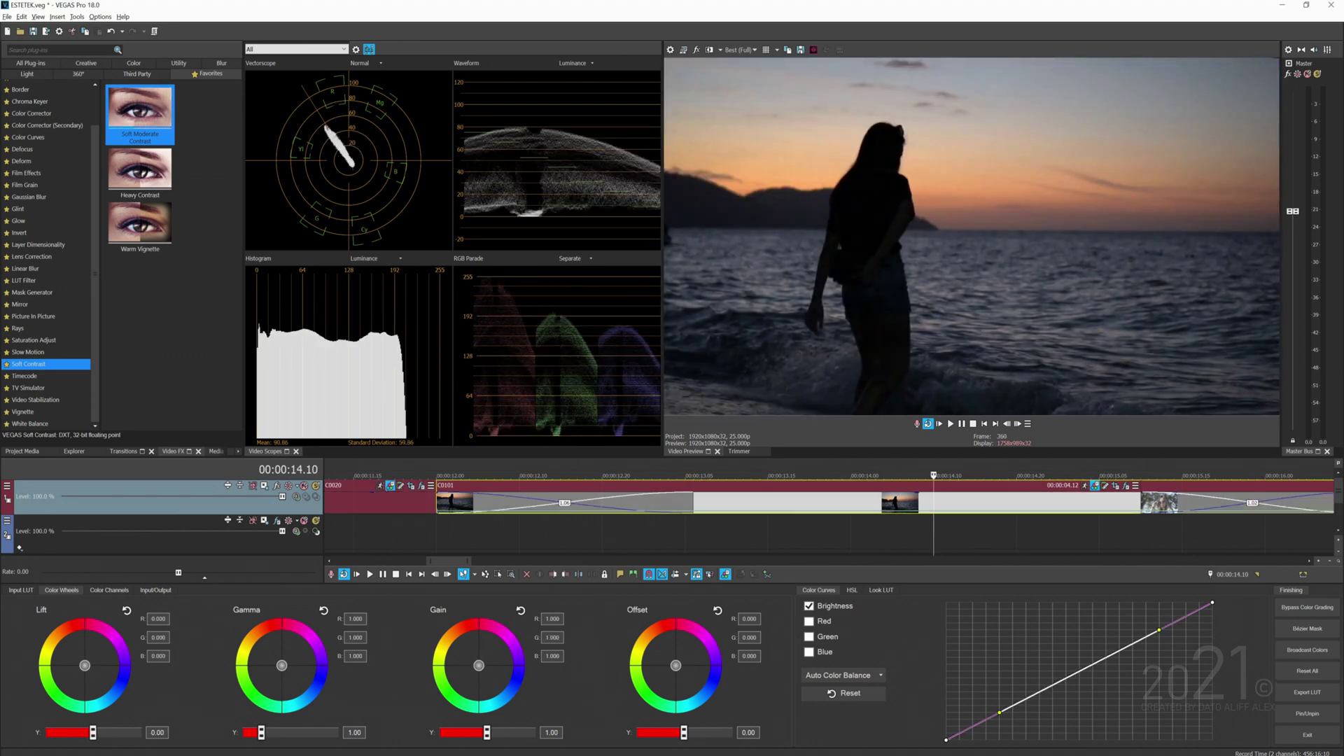
left_click_drag(487, 733, 488, 732)
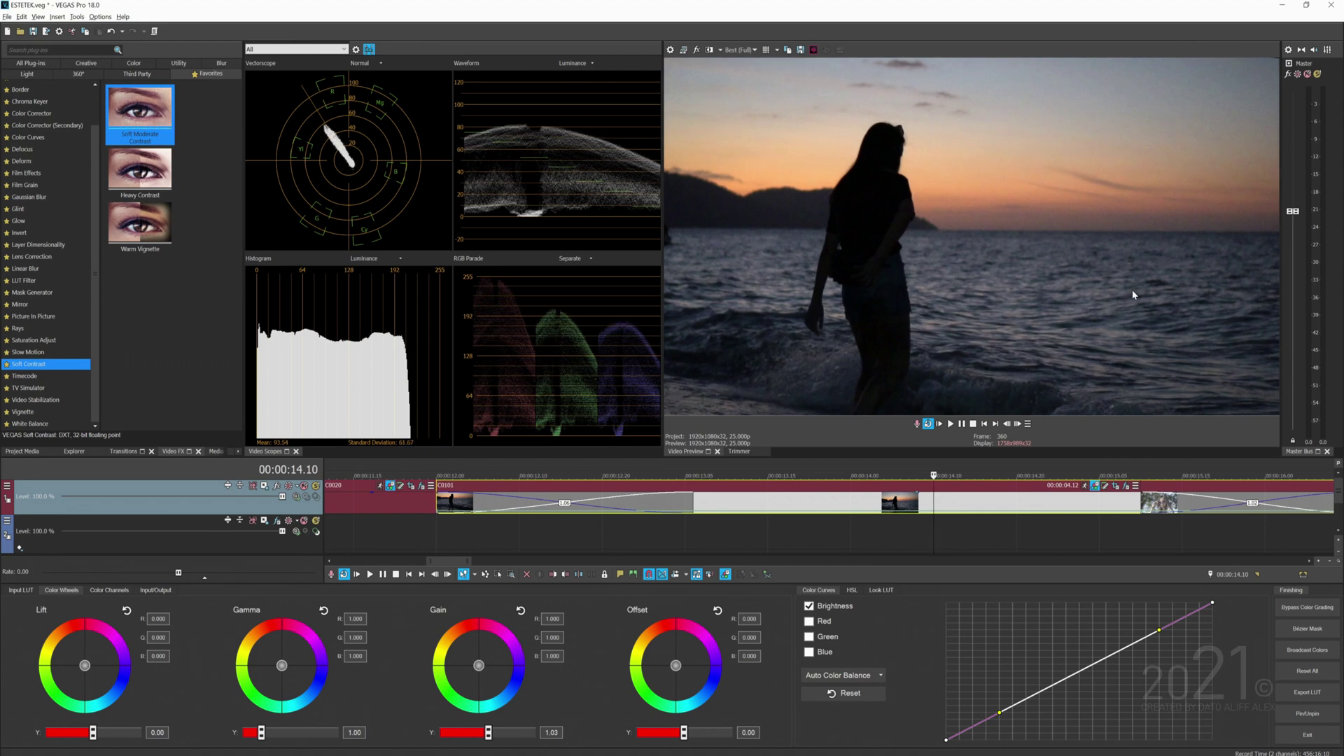
Shape C0101's brightness curve into a gentle S with darker shadows and brighter highlights, and increase the clip's saturation
left_click_drag(1001, 713, 1023, 720)
left_click_drag(1157, 628, 1114, 638)
left_click(157, 590)
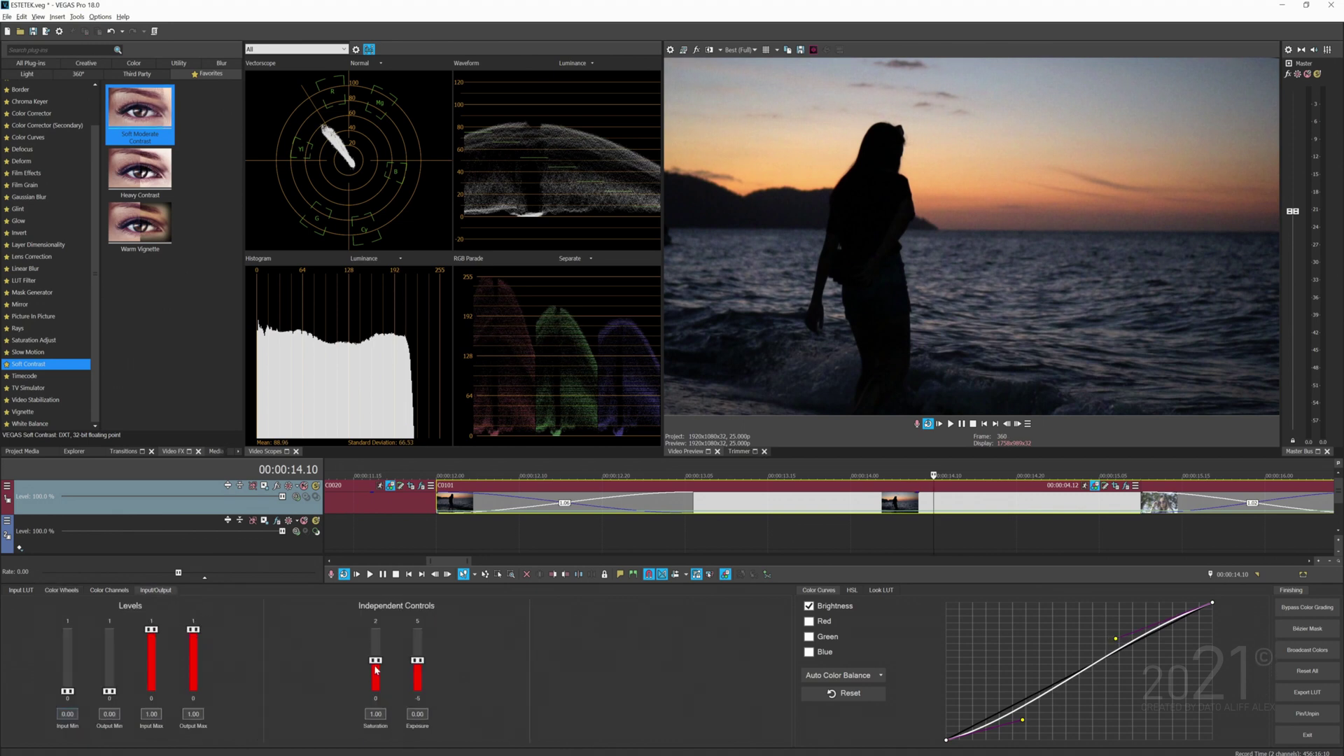
left_click_drag(376, 670, 381, 648)
Tint C0101's Gain toward magenta, about R 1.10, G 0.87, B 1.02, and its Lift slightly toward blue, then check the frame at 00:00:13.19
left_click(63, 590)
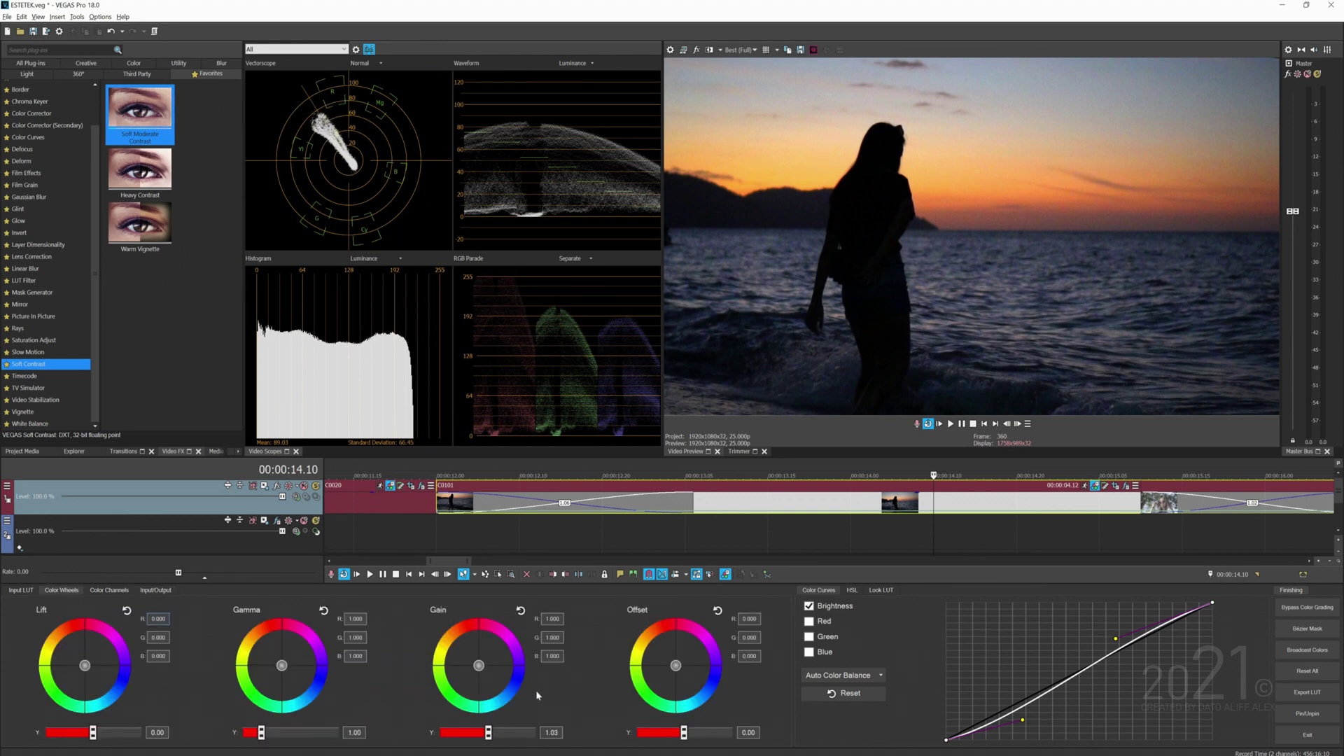
left_click_drag(480, 671, 496, 639)
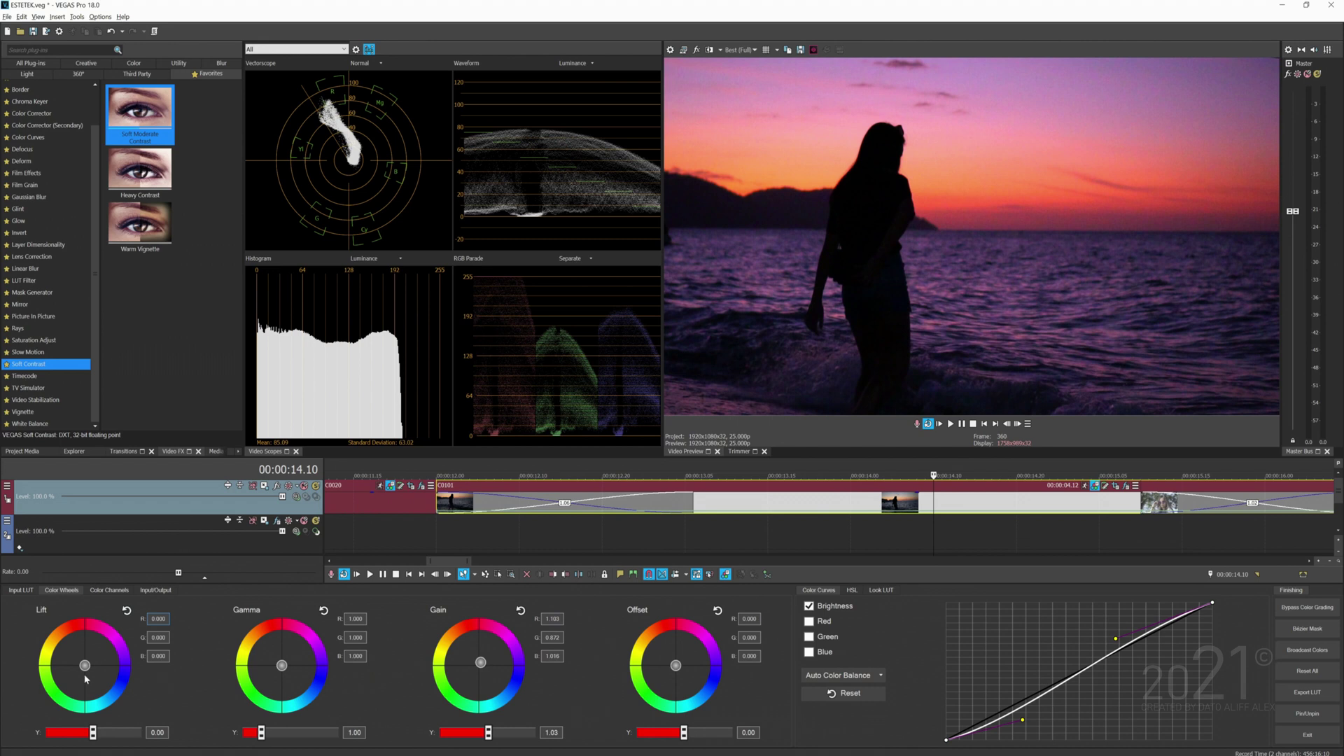
left_click_drag(87, 669, 90, 672)
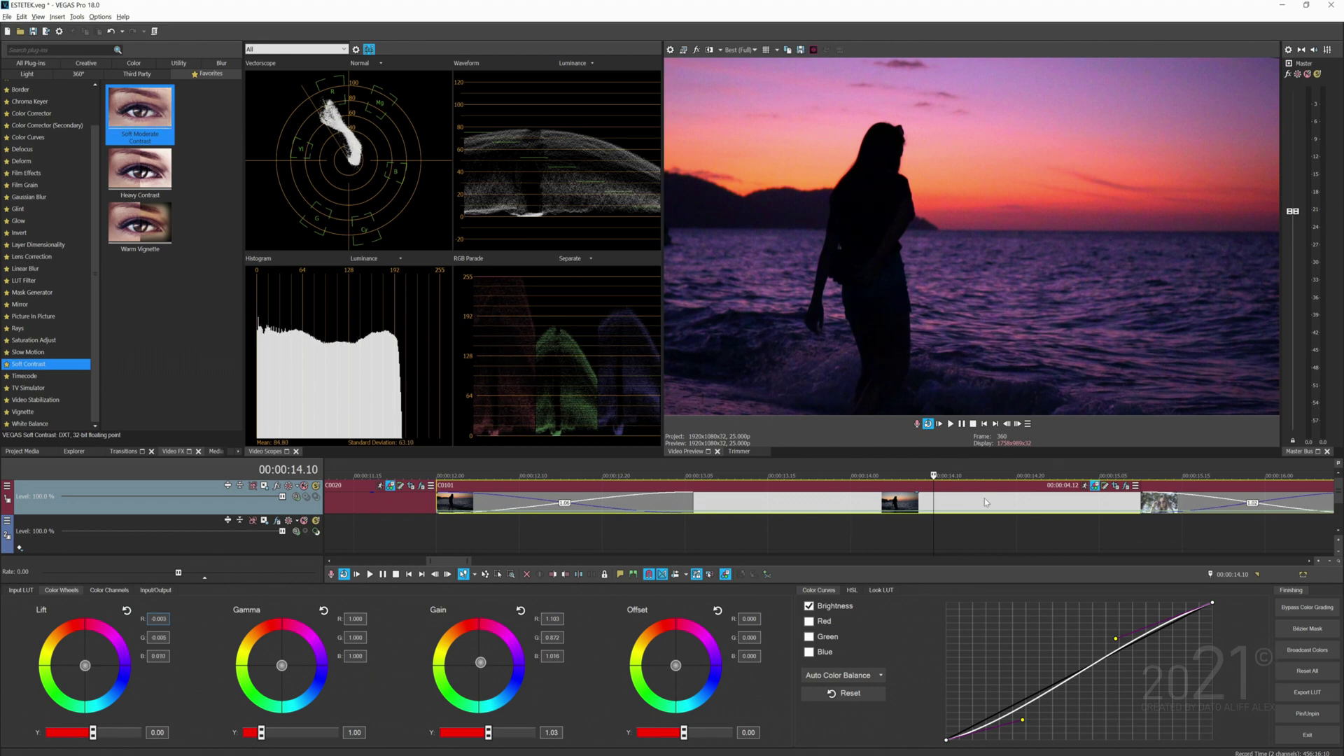
left_click(1008, 504)
left_click(801, 506)
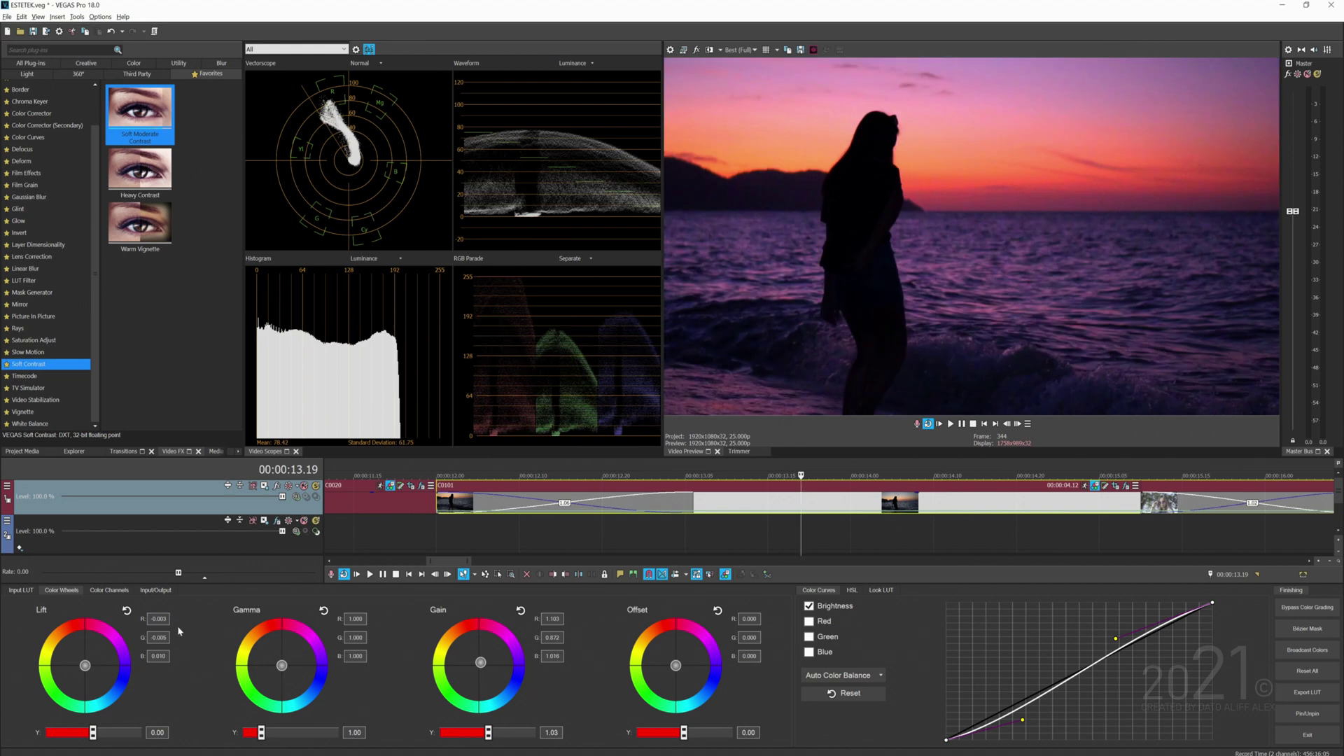
Fine-tune the saturation of clip C0101 to 1.38 and check the frame at 00:00:14.17 with the color wheels back in view
left_click(156, 590)
left_click_drag(375, 650, 376, 651)
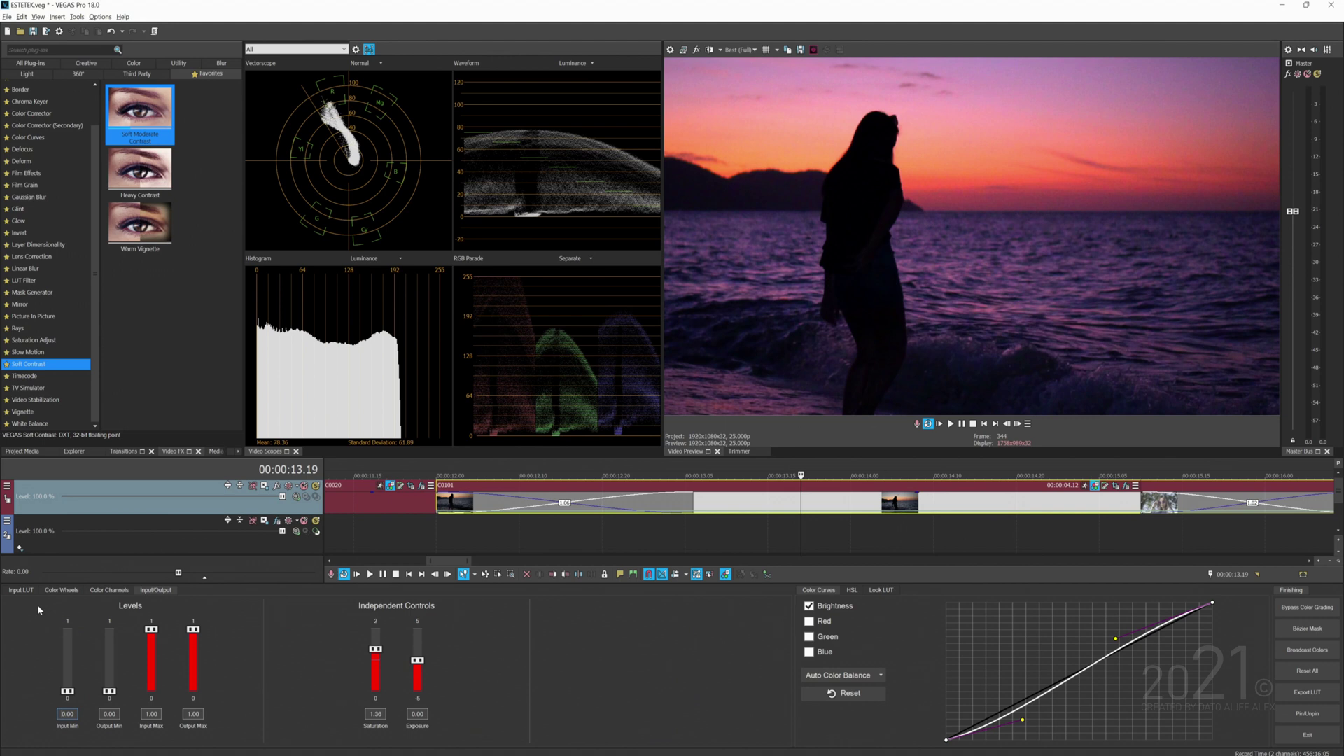
left_click(62, 590)
left_click(992, 518)
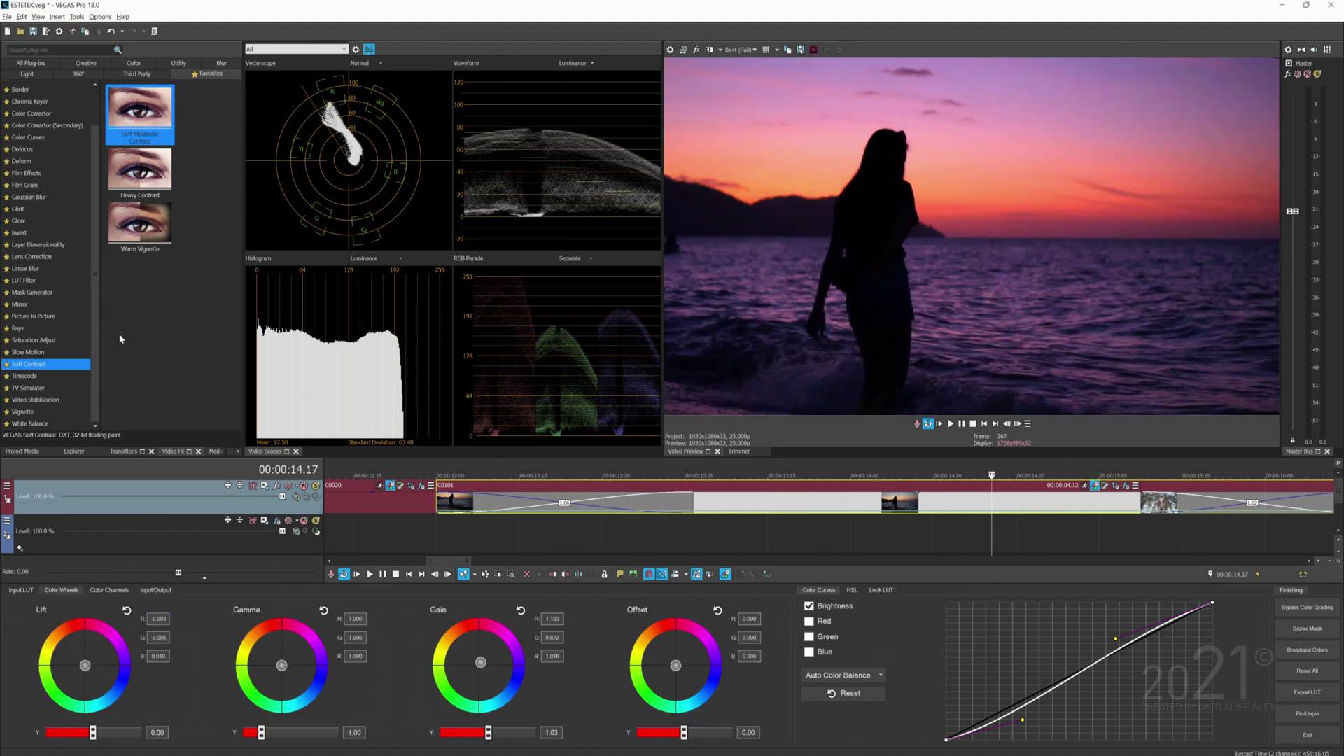
Apply the Soft Moderate Contrast preset of Soft Contrast to clip C0101, lowering its contrast and raising its diffusion to maximum
left_click_drag(386, 122, 896, 506)
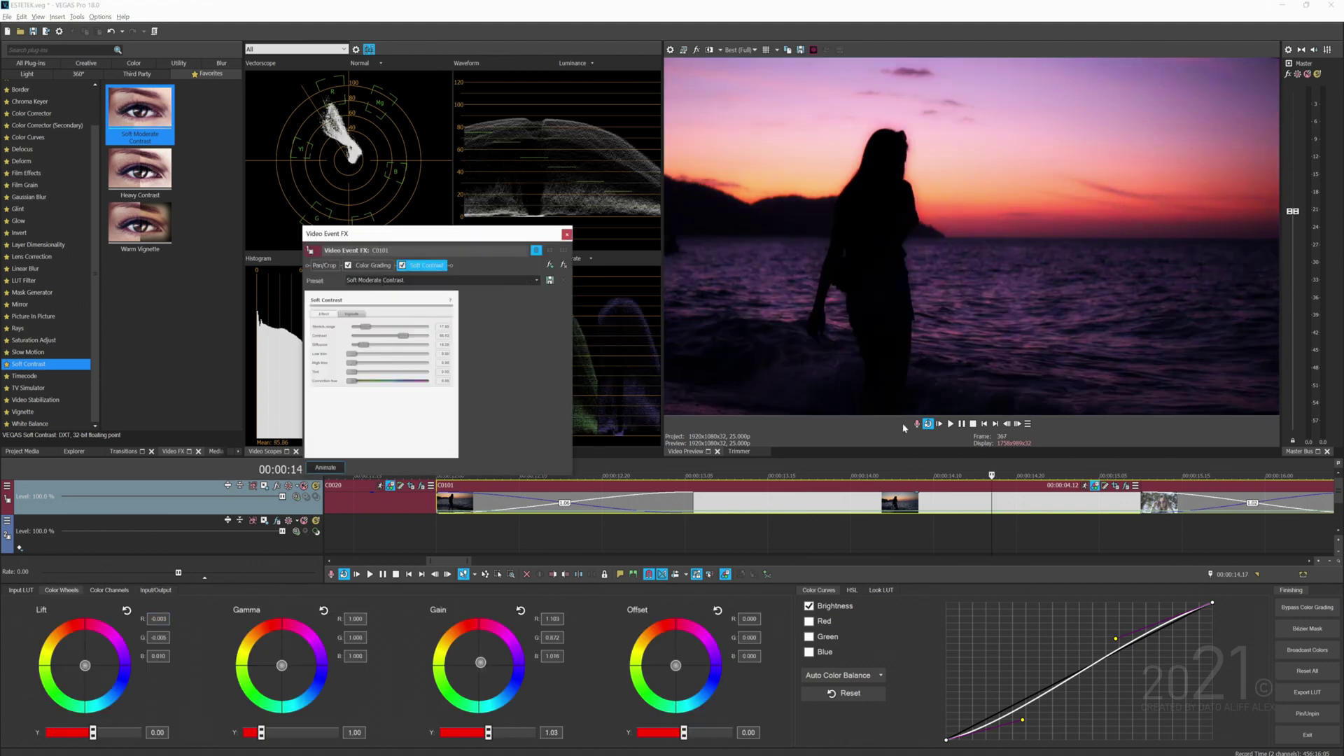
left_click_drag(401, 336, 460, 352)
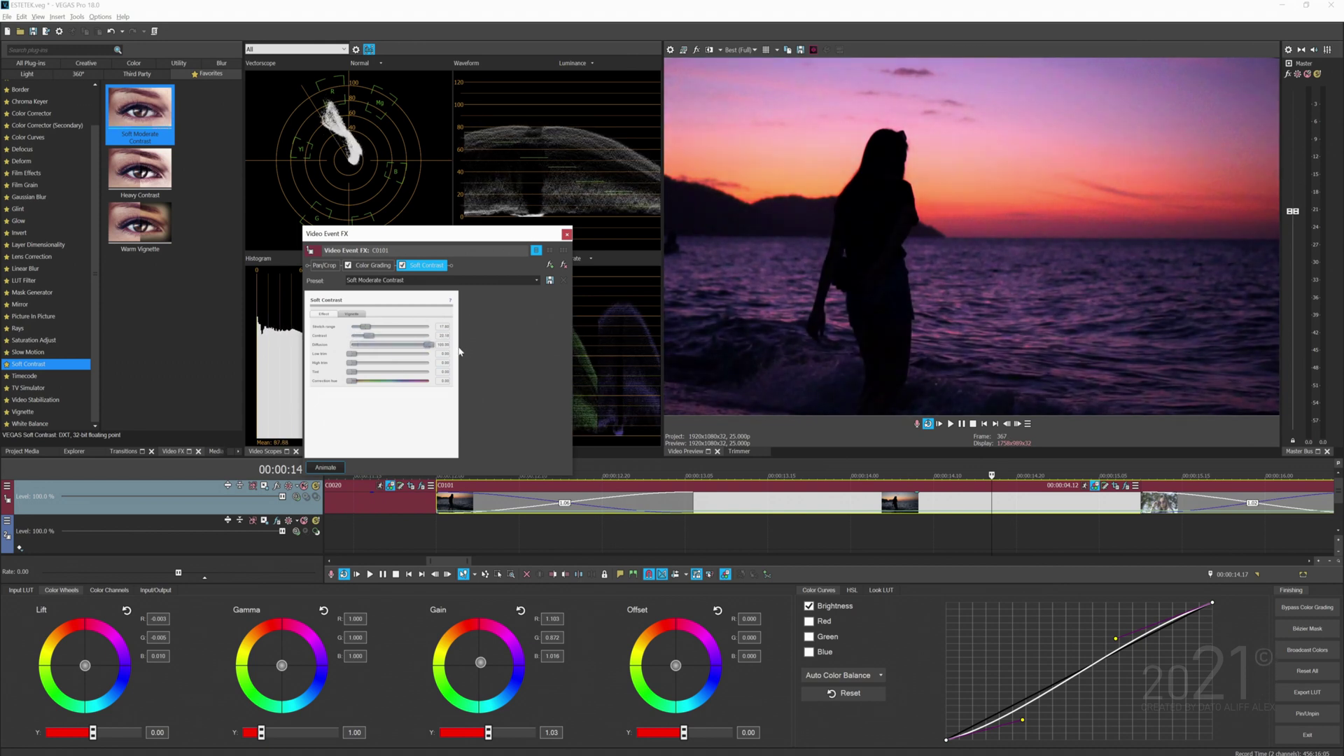
left_click_drag(364, 327, 374, 334)
left_click(567, 234)
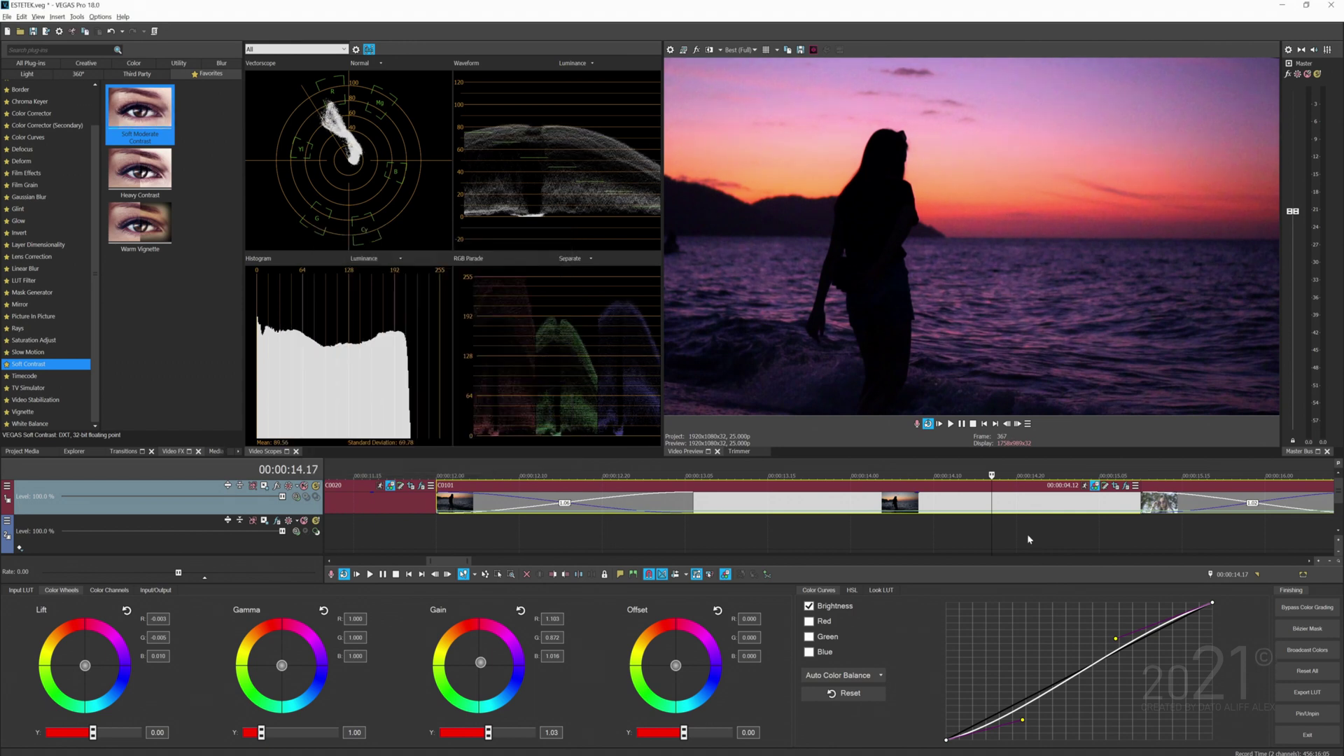
Select clip C0056 with the playhead at 00:00:16.24 and lower its overall Lift to -0.23
left_click(744, 498)
scroll(745, 499, "down", 2)
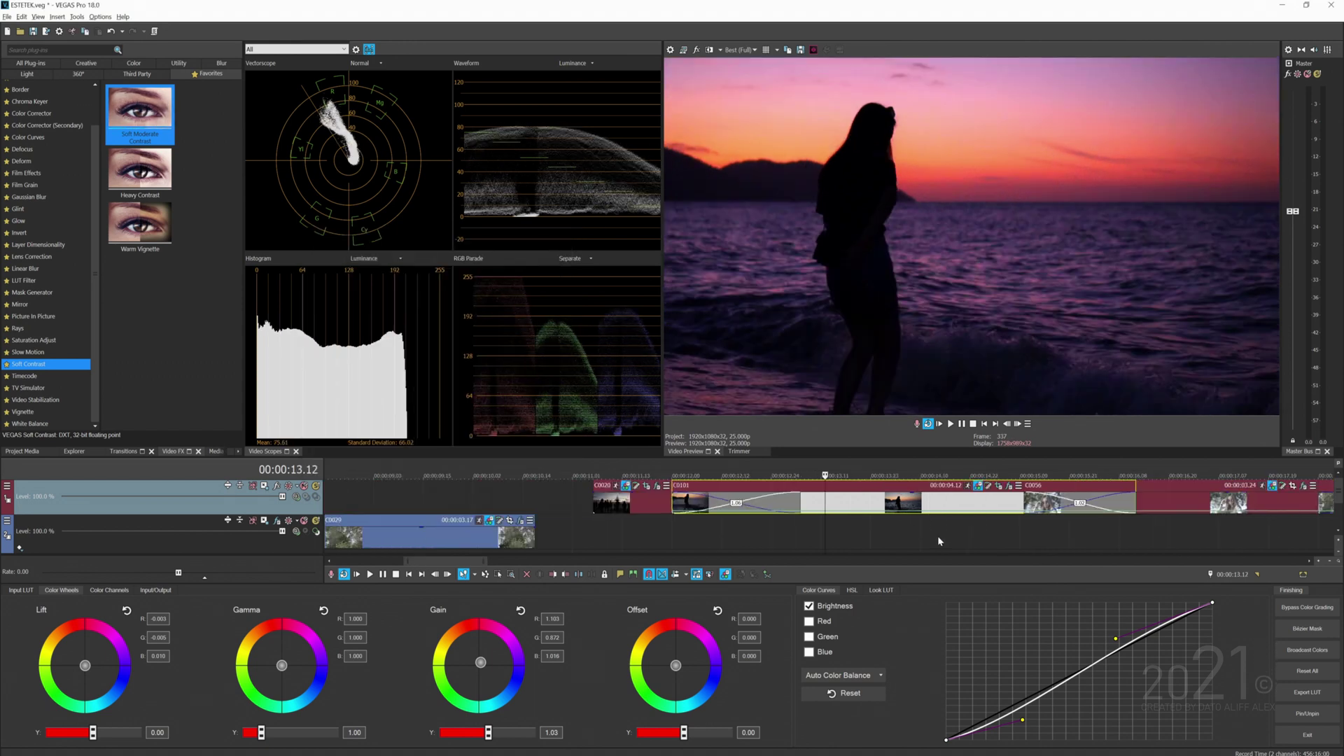
left_click(1185, 501)
scroll(1185, 501, "up", 2)
scroll(1209, 498, "up", 1)
scroll(904, 527, "right", 2)
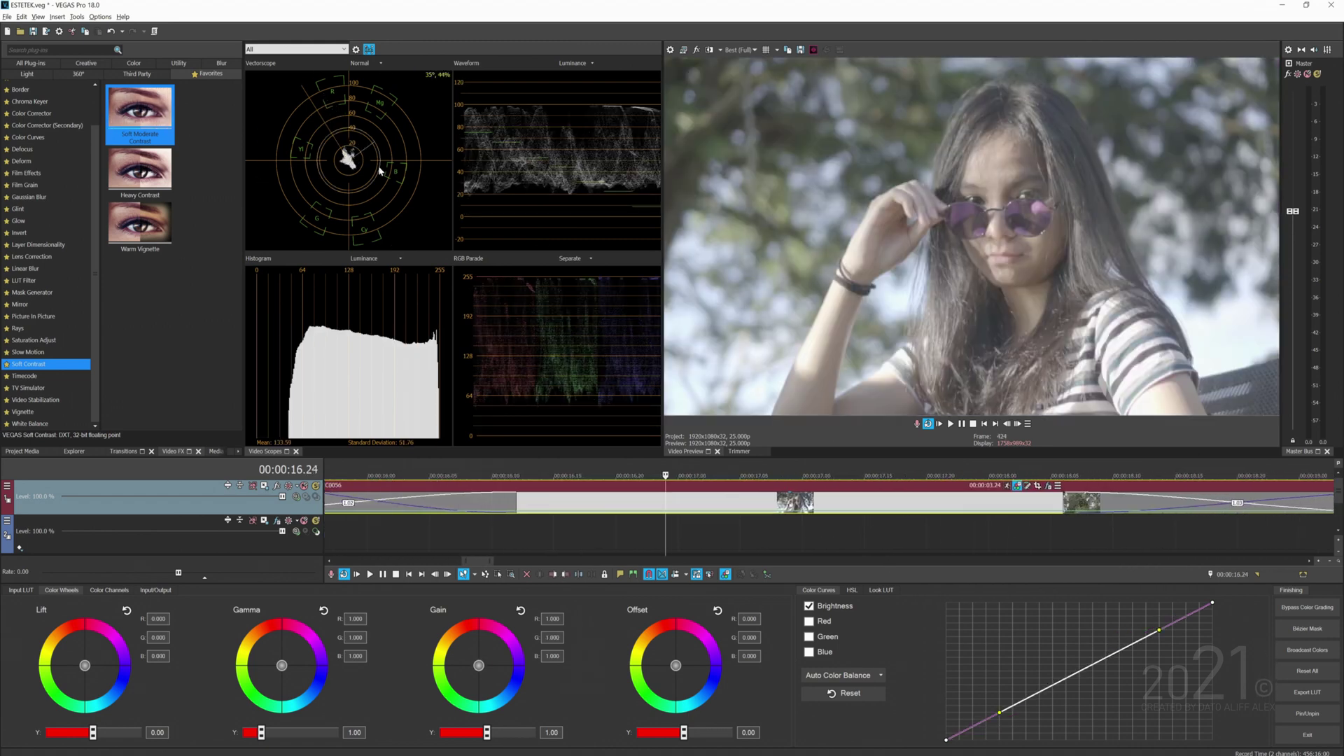
left_click_drag(94, 733, 82, 732)
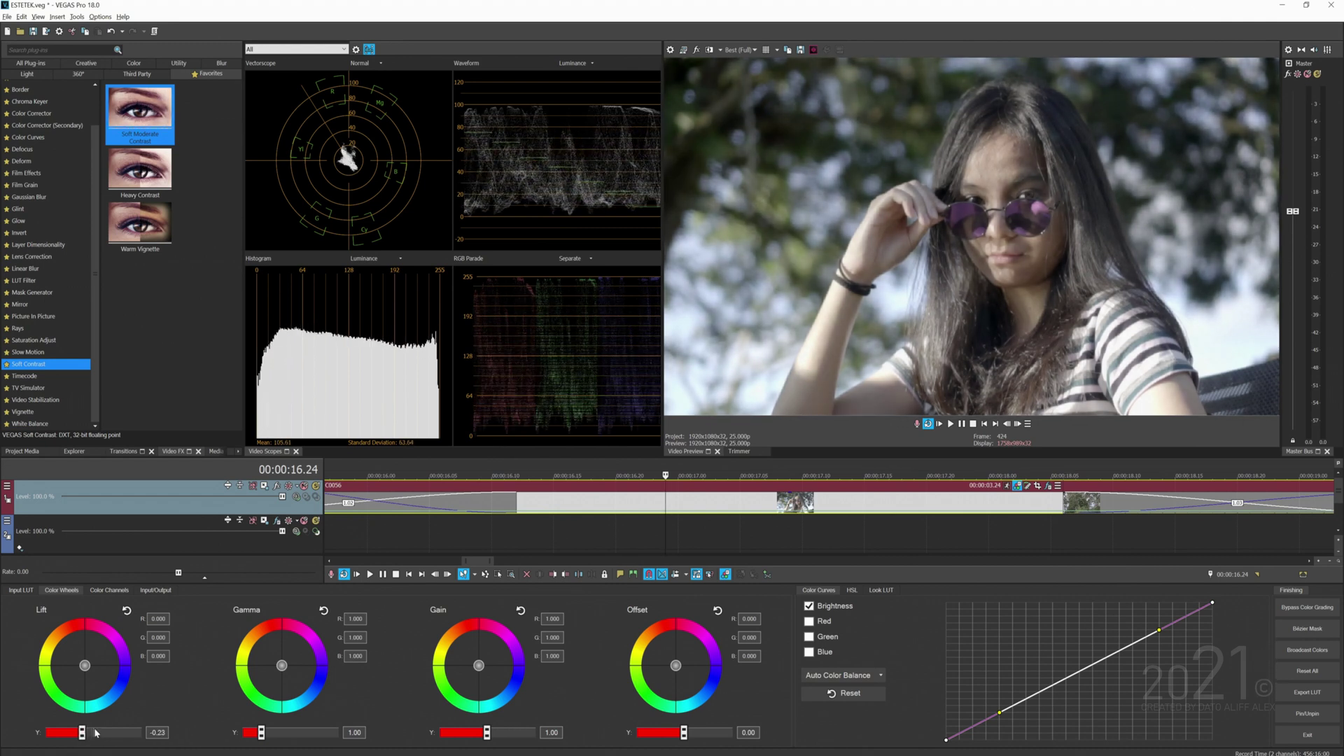
Raise the saturation of clip C0056 to 1.75
left_click(155, 590)
left_click_drag(374, 660, 376, 627)
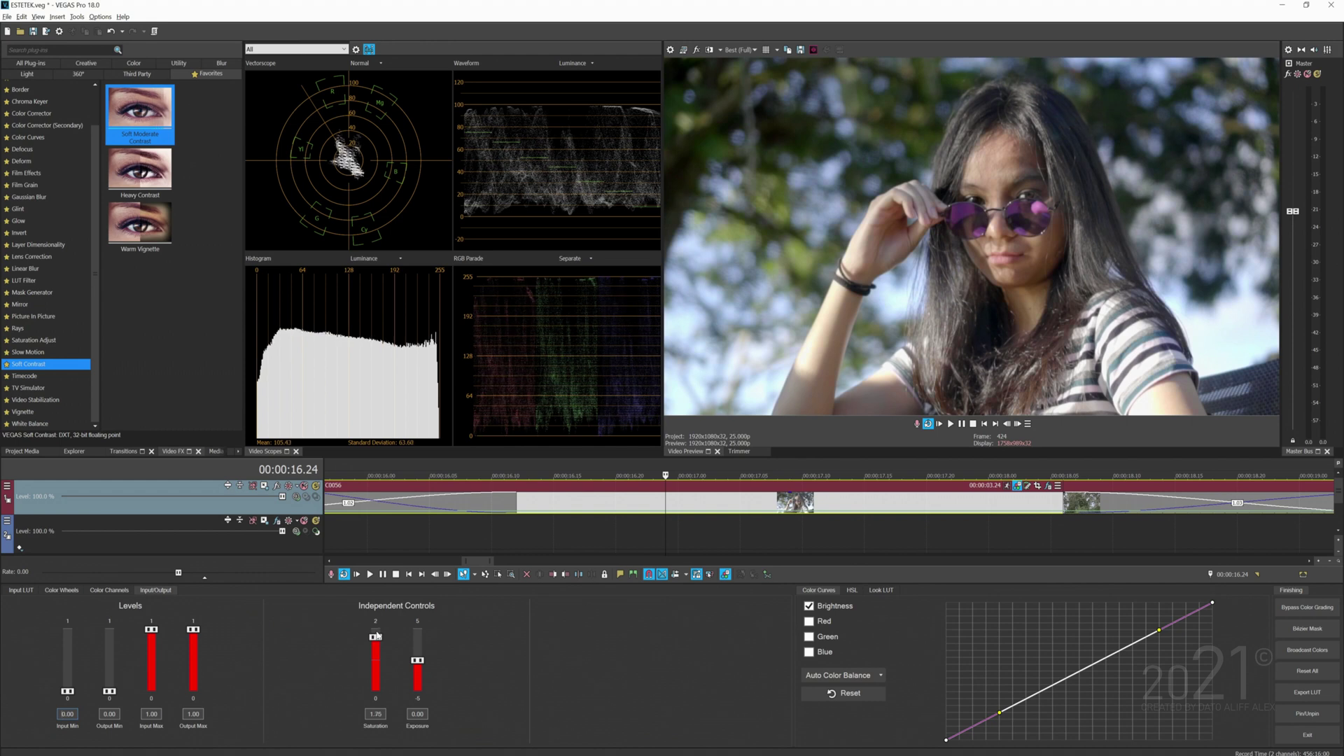
left_click(109, 591)
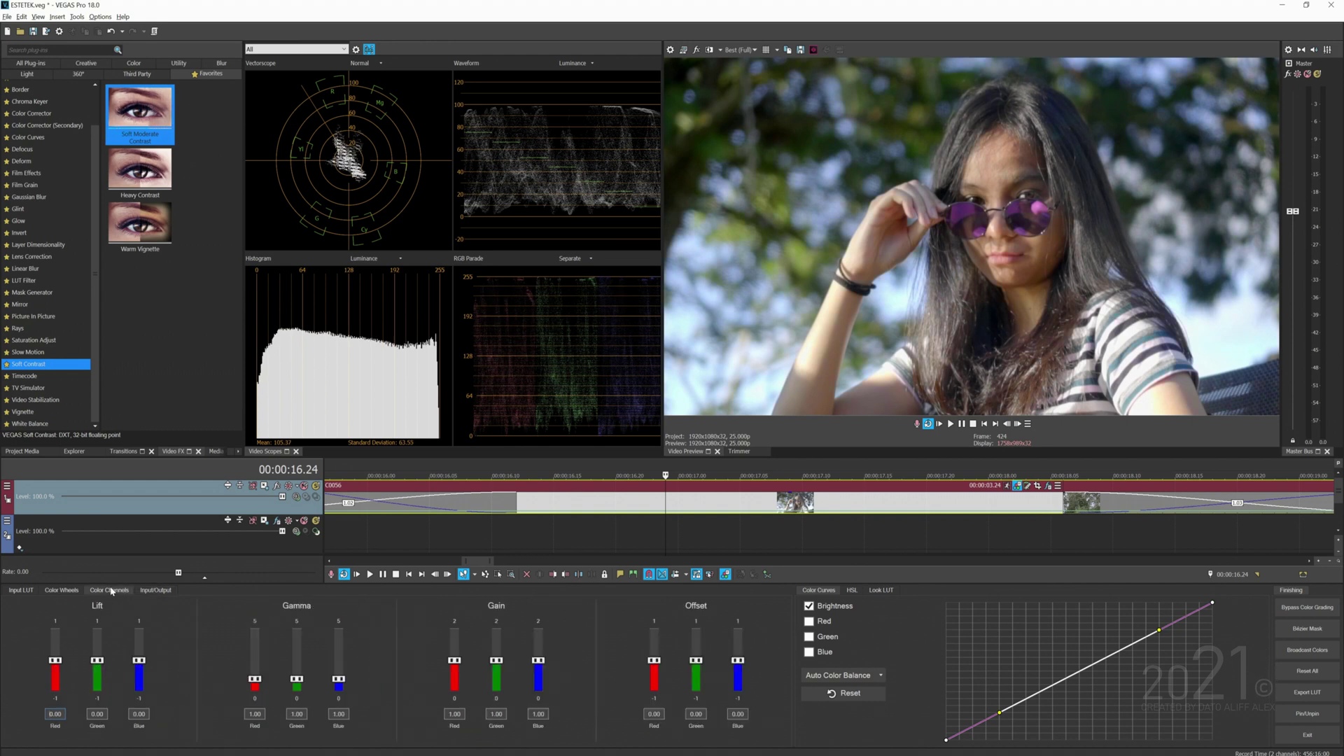
Give C0056's brightness curve a slight S shape and tint its Gain toward pink-magenta on the color wheel, with red at about 1.07
left_click(70, 592)
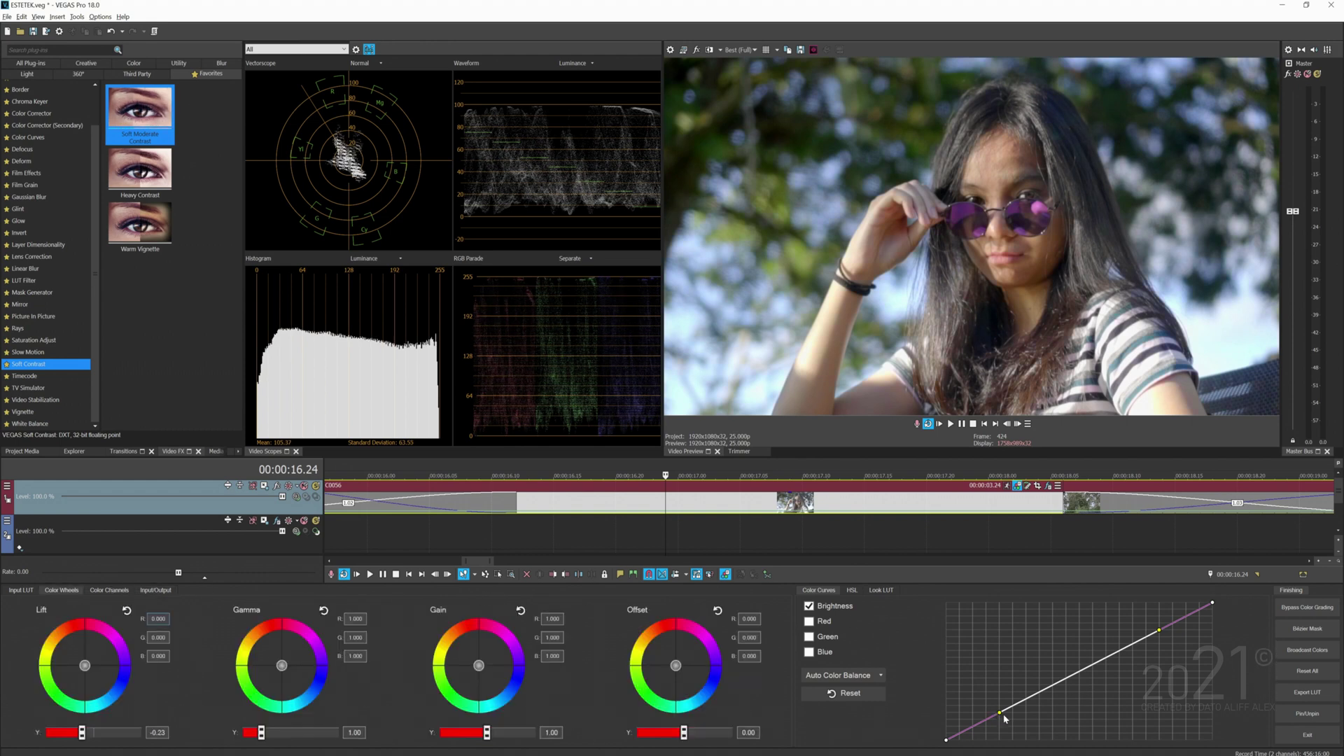
left_click_drag(1001, 711, 1006, 718)
left_click_drag(1158, 628, 1148, 625)
left_click_drag(479, 667, 489, 649)
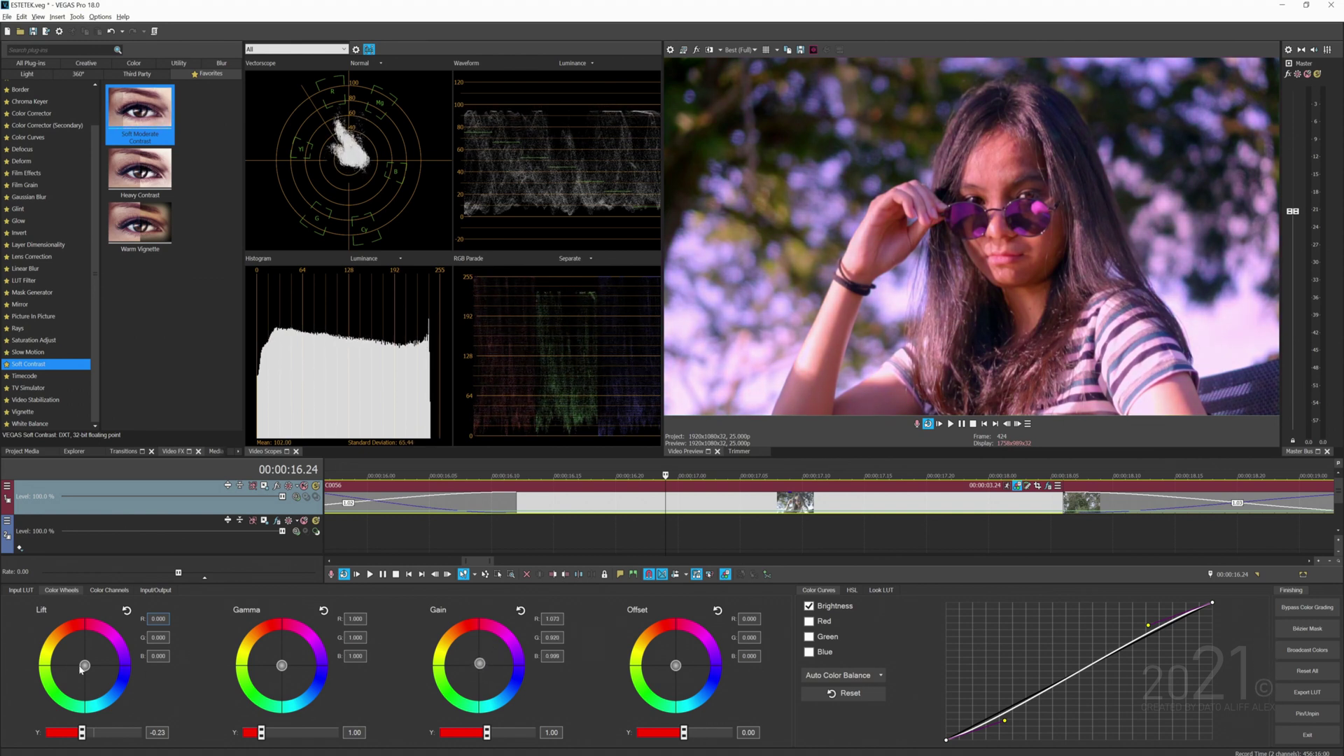
Tint the Lift of clip C0056 slightly toward blue, with blue at 0.040, and nudge its Gain a little further toward pink
left_click_drag(81, 668, 97, 680)
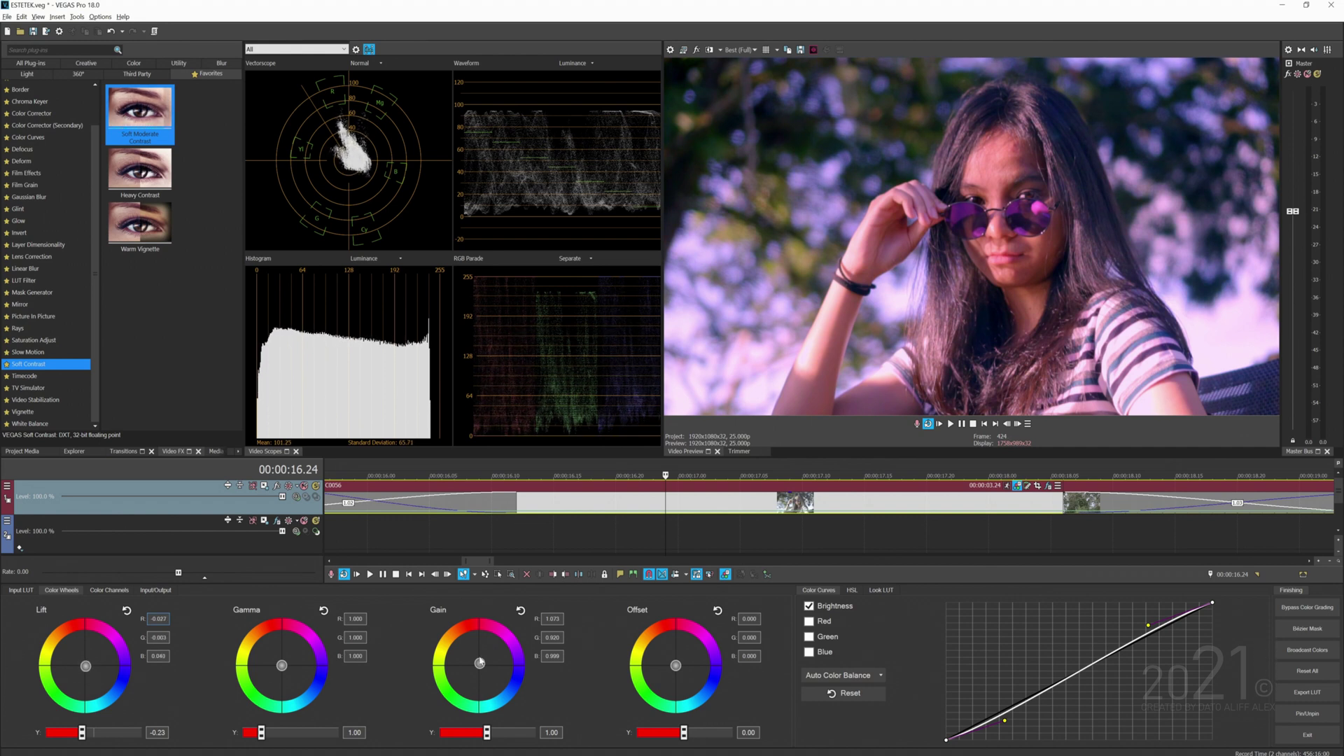
left_click_drag(480, 666, 480, 665)
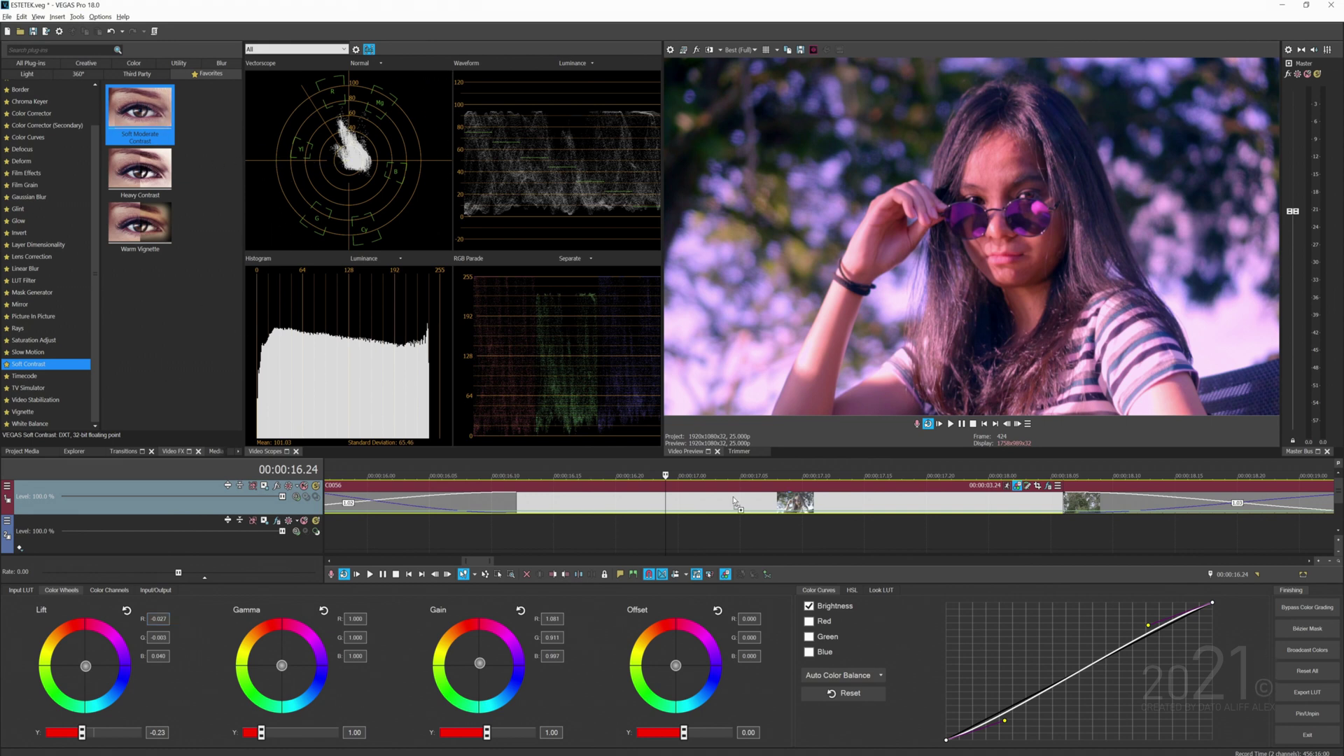
Apply the Soft Moderate Contrast preset of Soft Contrast to clip C0056, lowering its contrast and raising its diffusion to maximum
left_click_drag(734, 501, 734, 502)
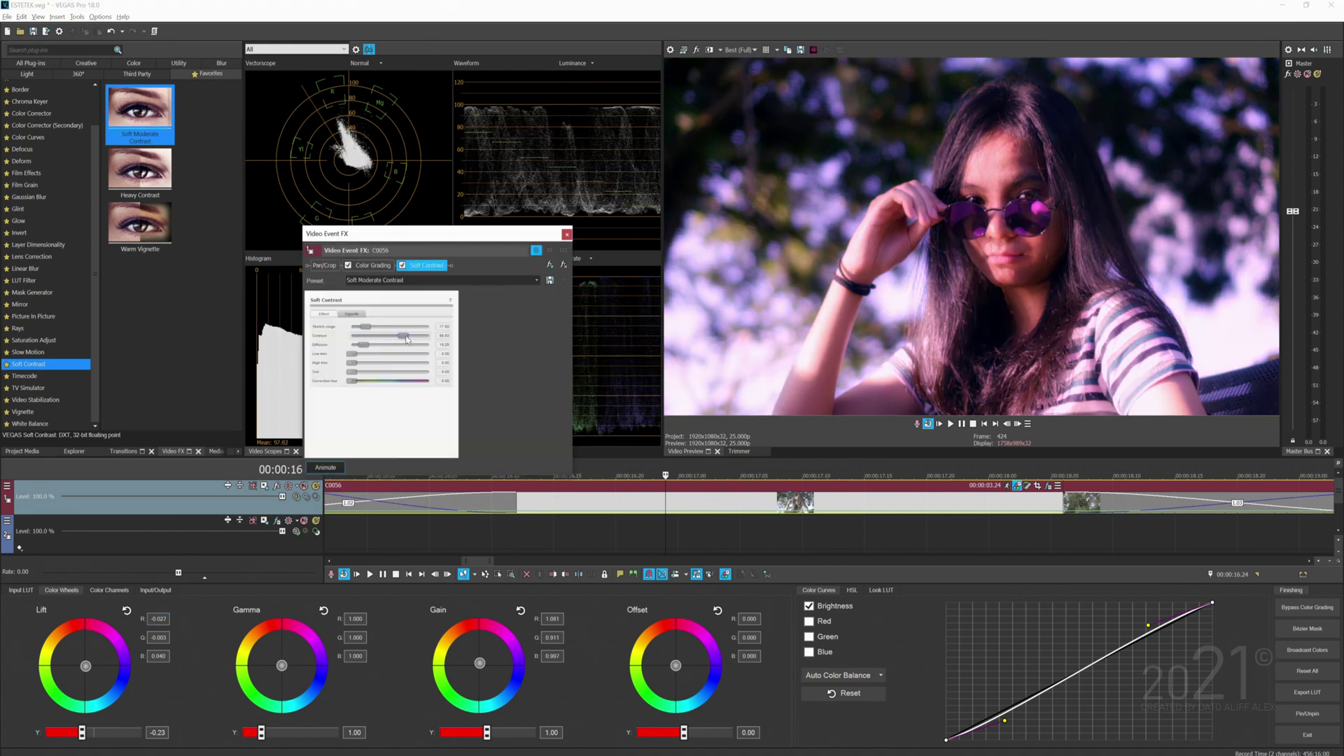
left_click_drag(407, 339, 368, 330)
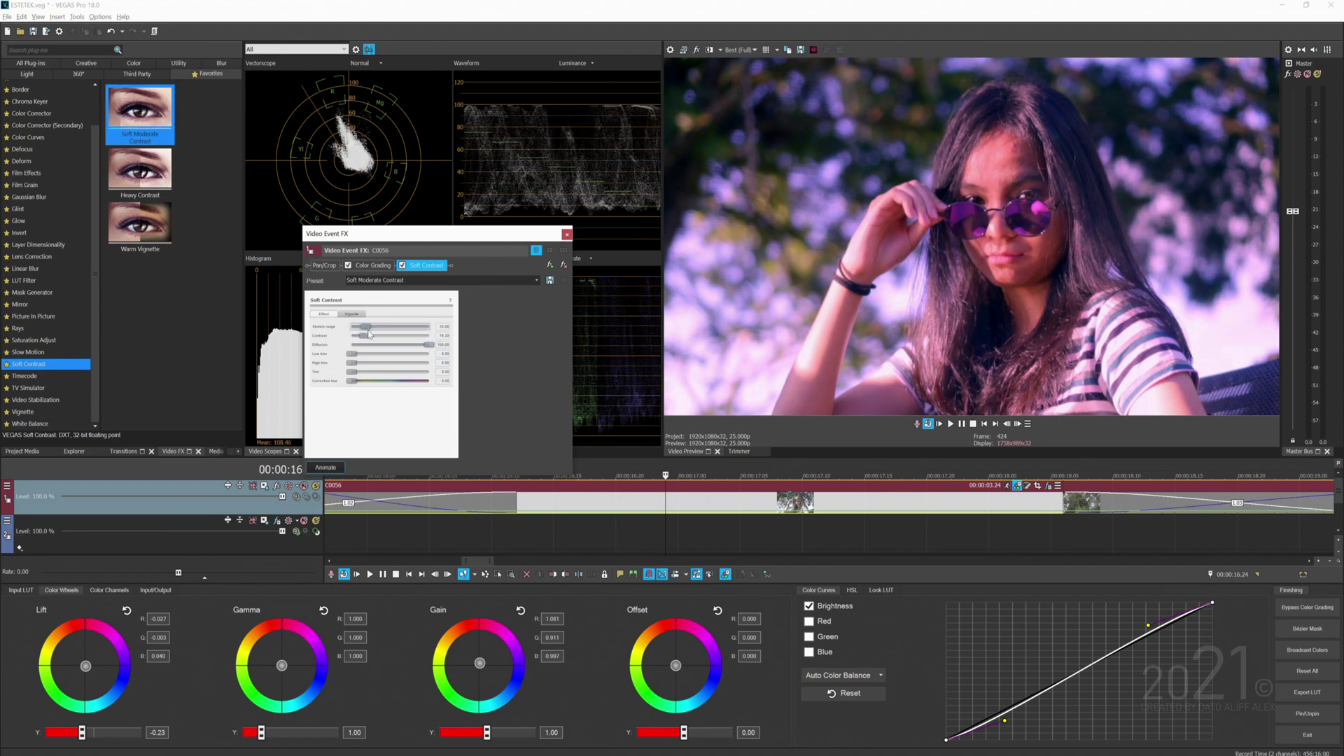
left_click(566, 235)
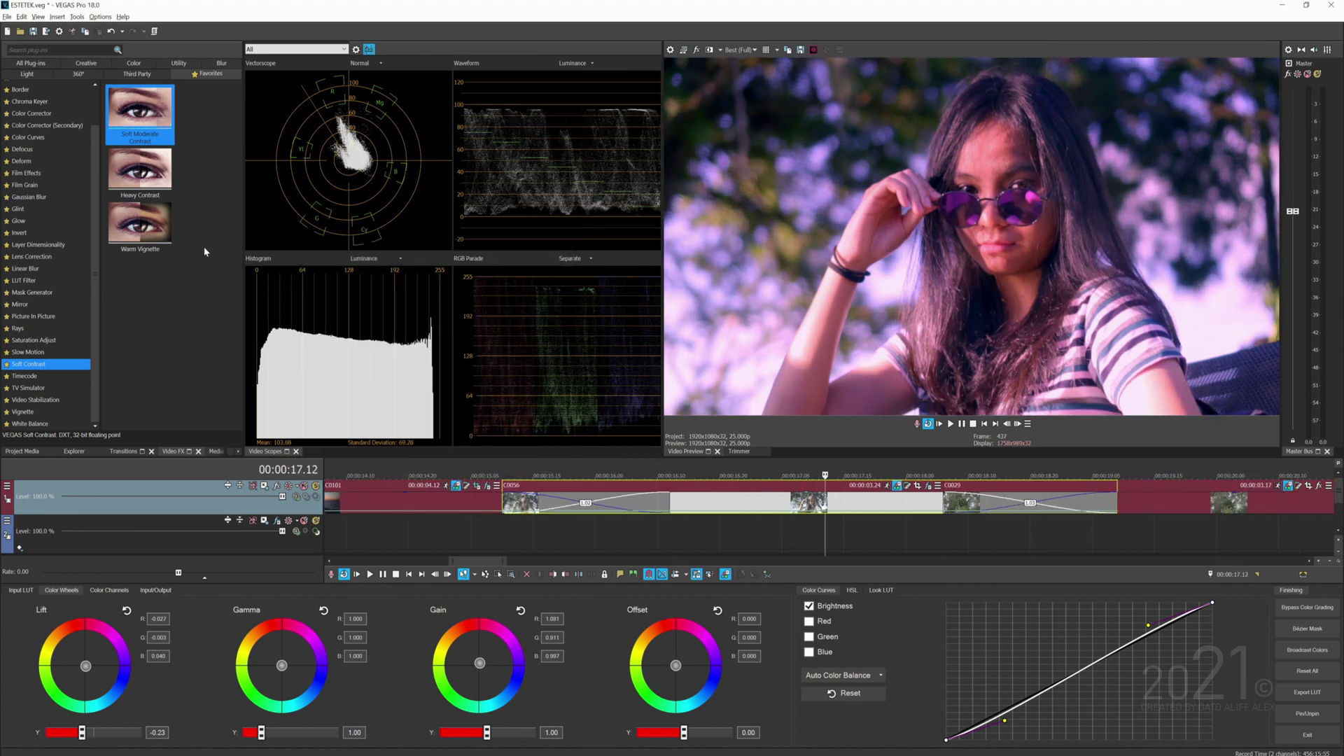
Compare clip C0056 with its finished version on the lower track and add the Sparkle preset of Glint to C0056
scroll(595, 514, "down", 8)
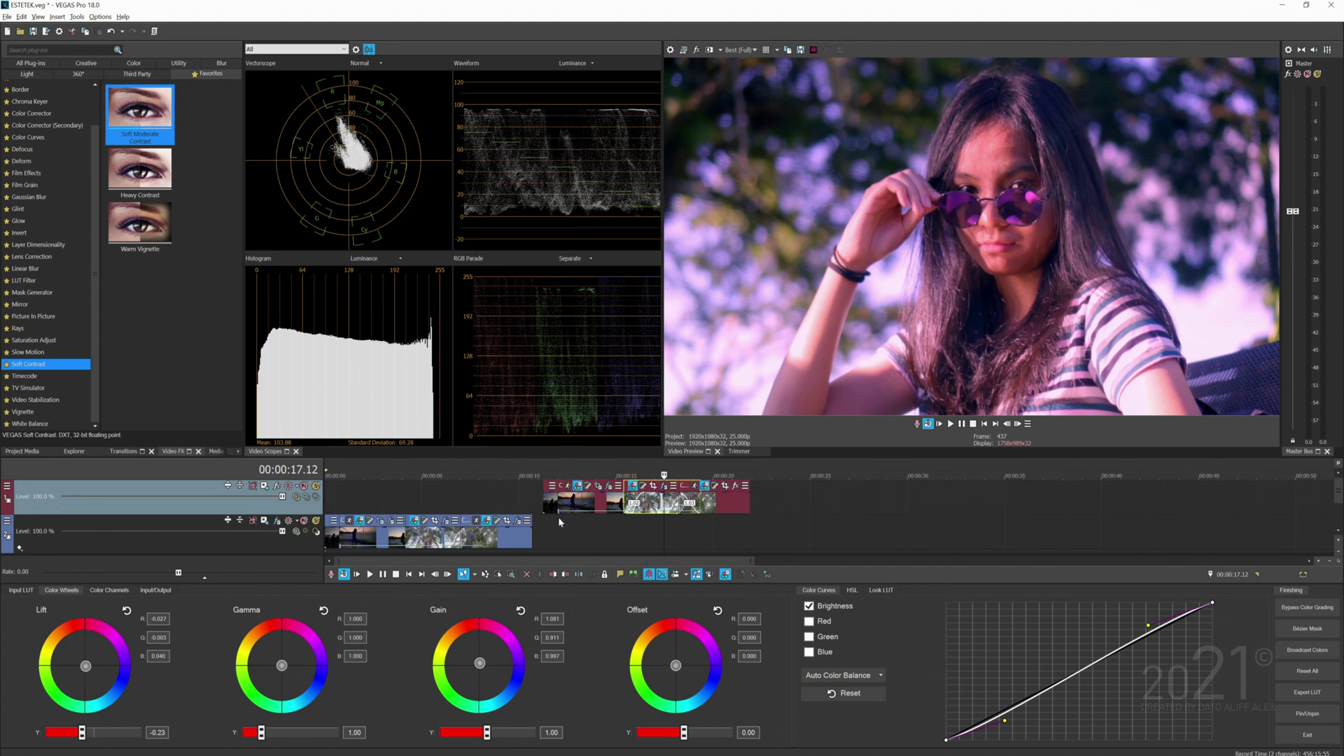
left_click(436, 501)
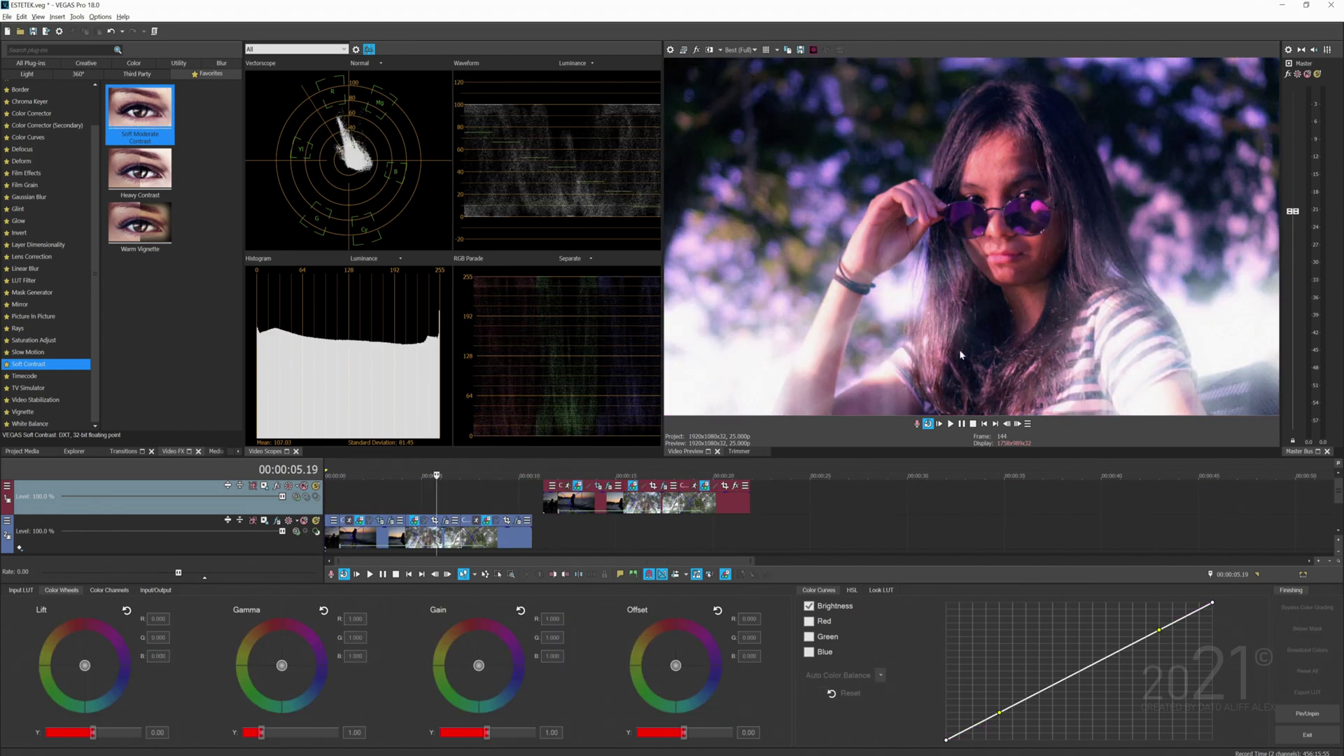
left_click(656, 502)
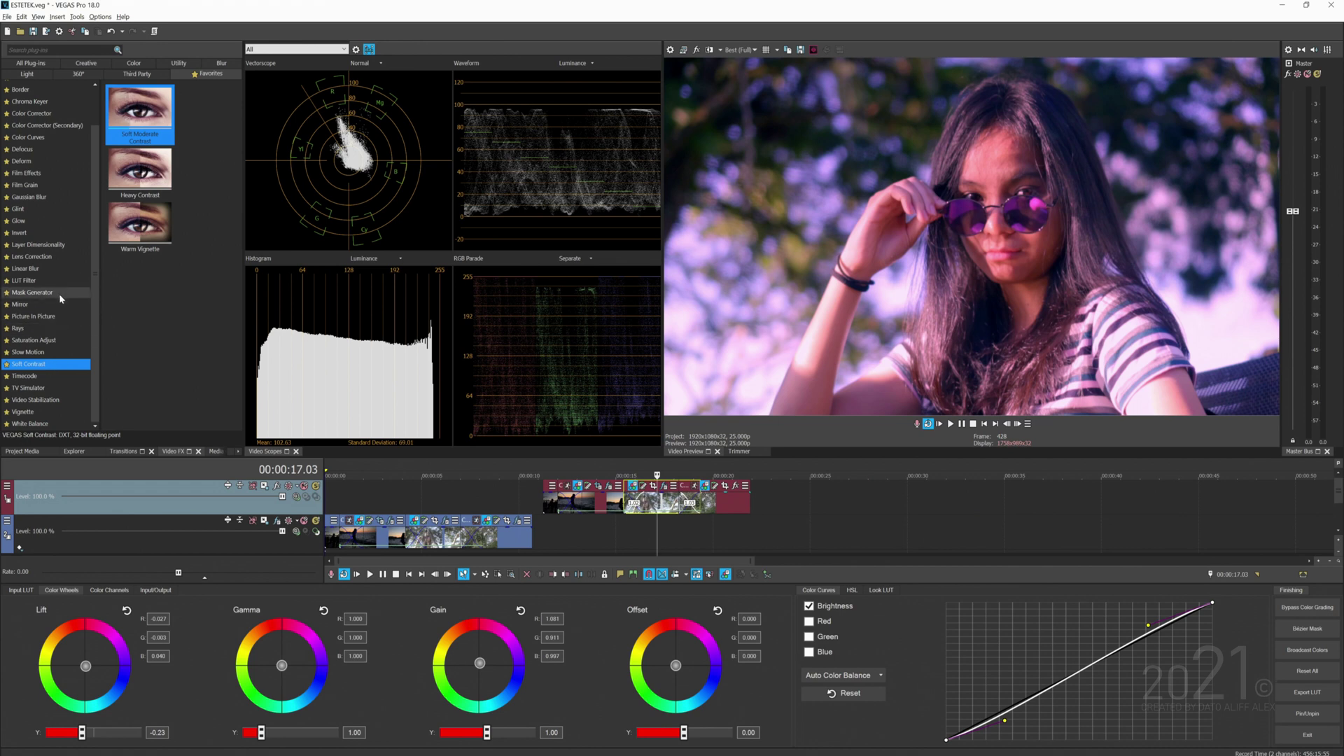
left_click(56, 210)
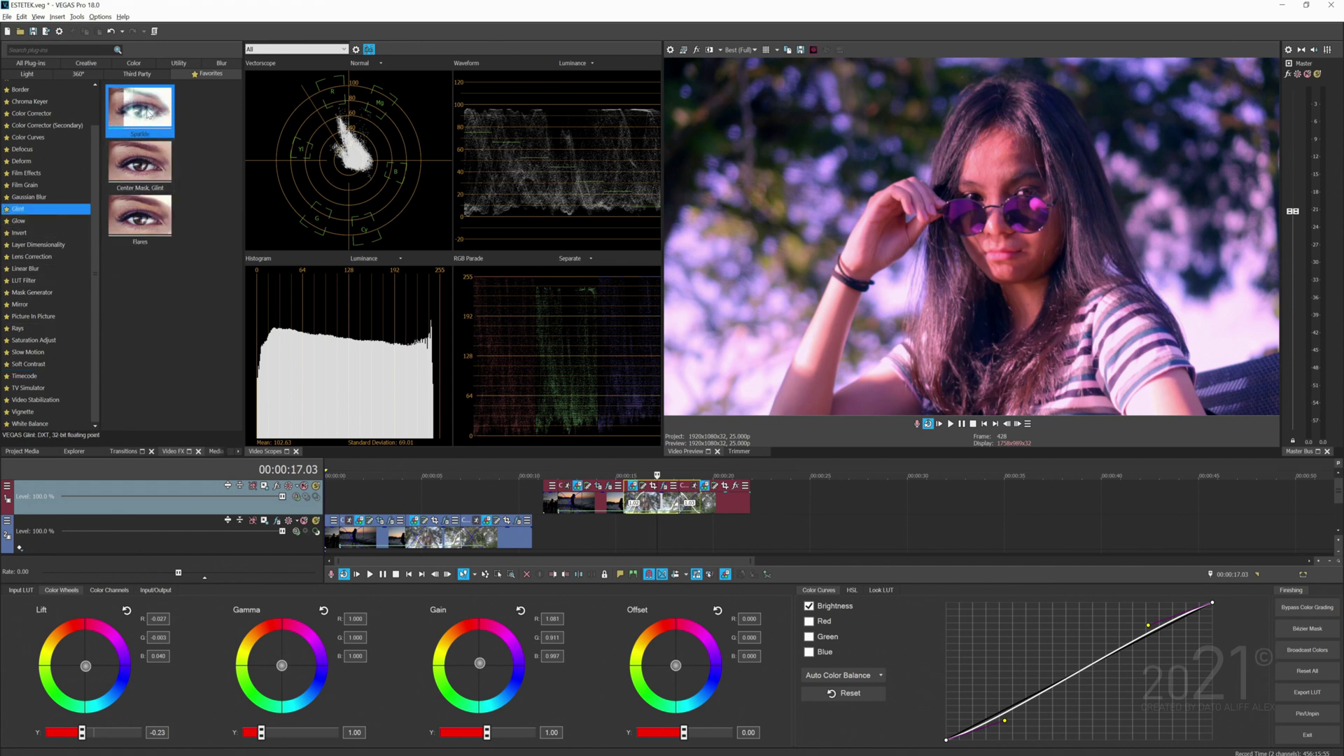
left_click_drag(146, 126, 664, 504)
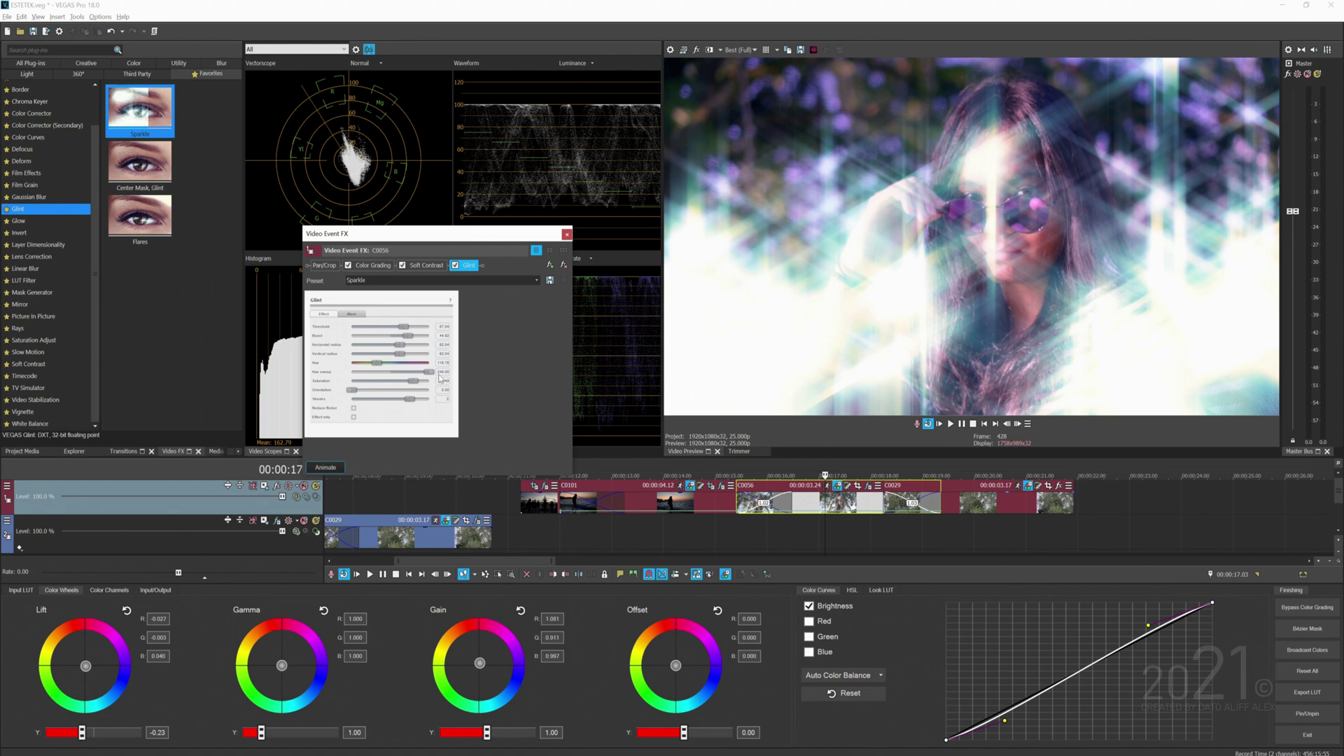
Raise the Glint threshold, lower its boost, shift its hue, set its saturation to 0, and enable the option above Effect only
left_click_drag(403, 327, 422, 327)
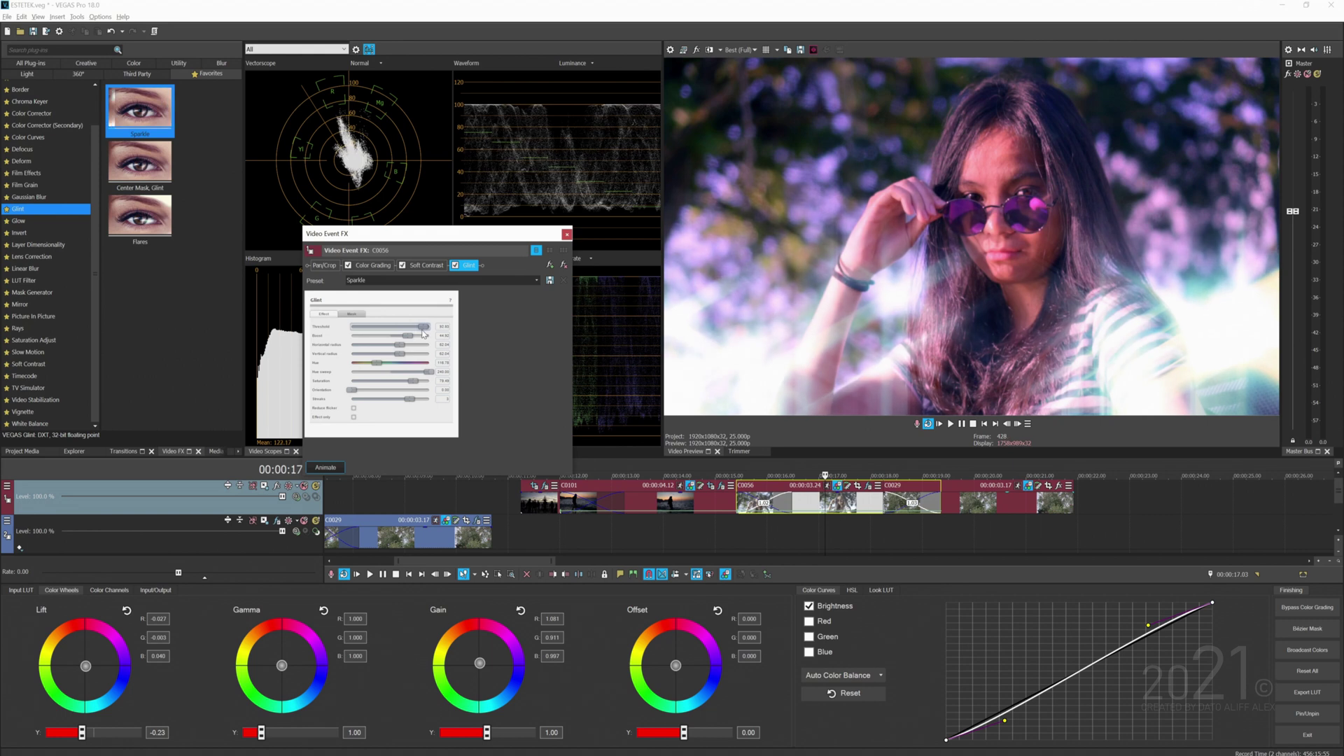
left_click_drag(423, 334, 396, 339)
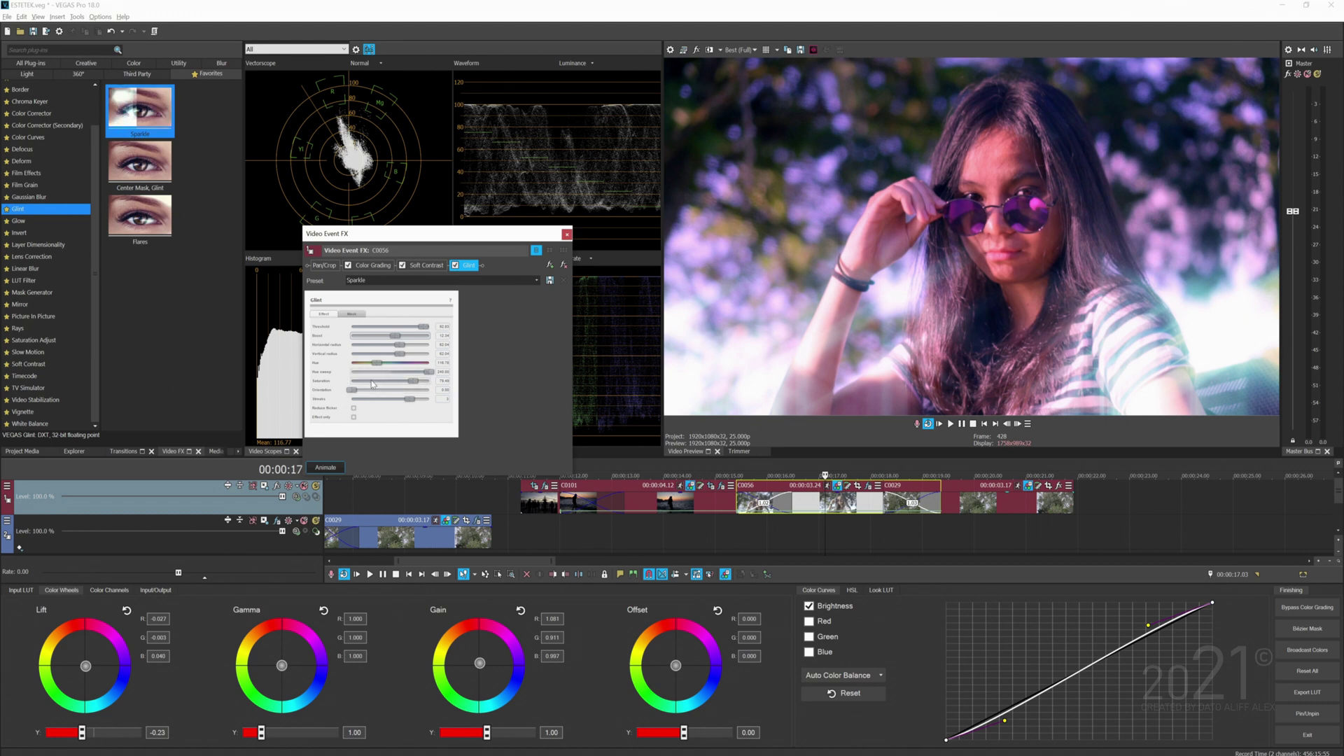
mouse_move(378, 366)
left_mouse_down()
mouse_move(402, 369)
mouse_move(391, 371)
left_mouse_up()
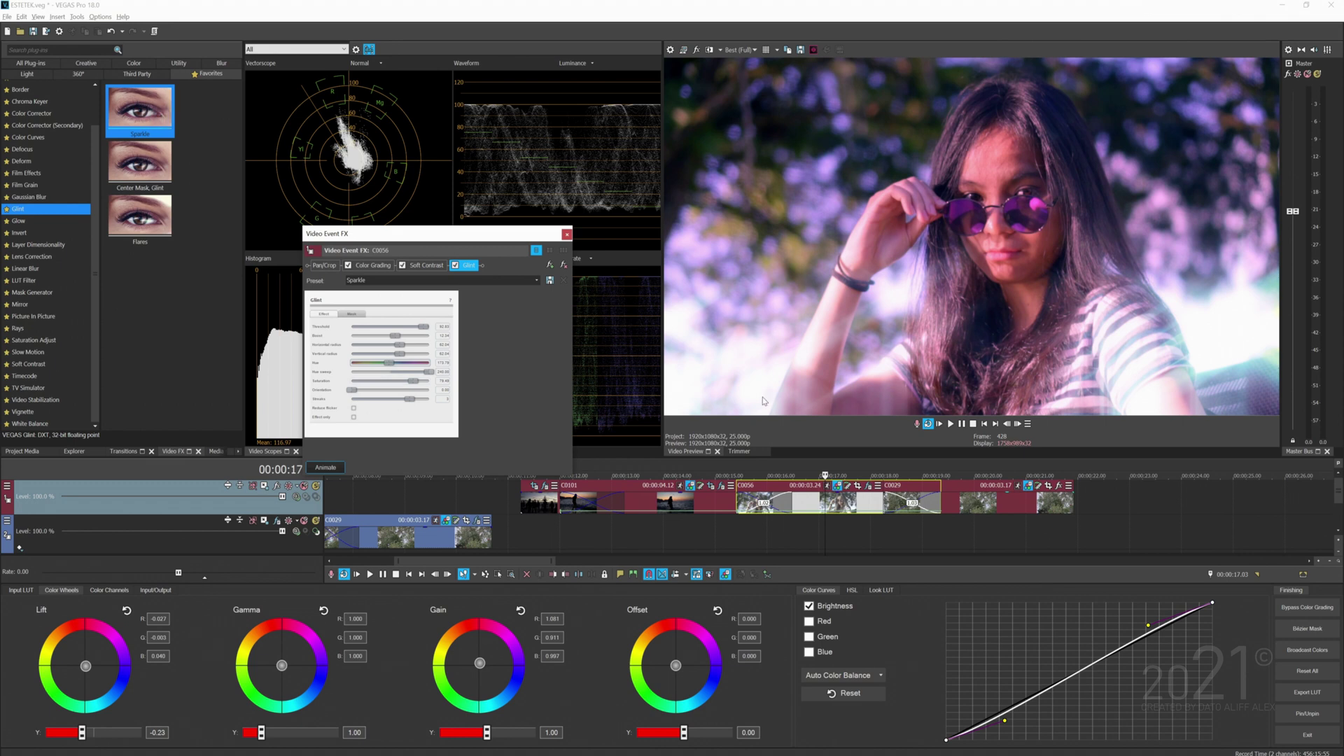
left_click_drag(413, 381, 331, 387)
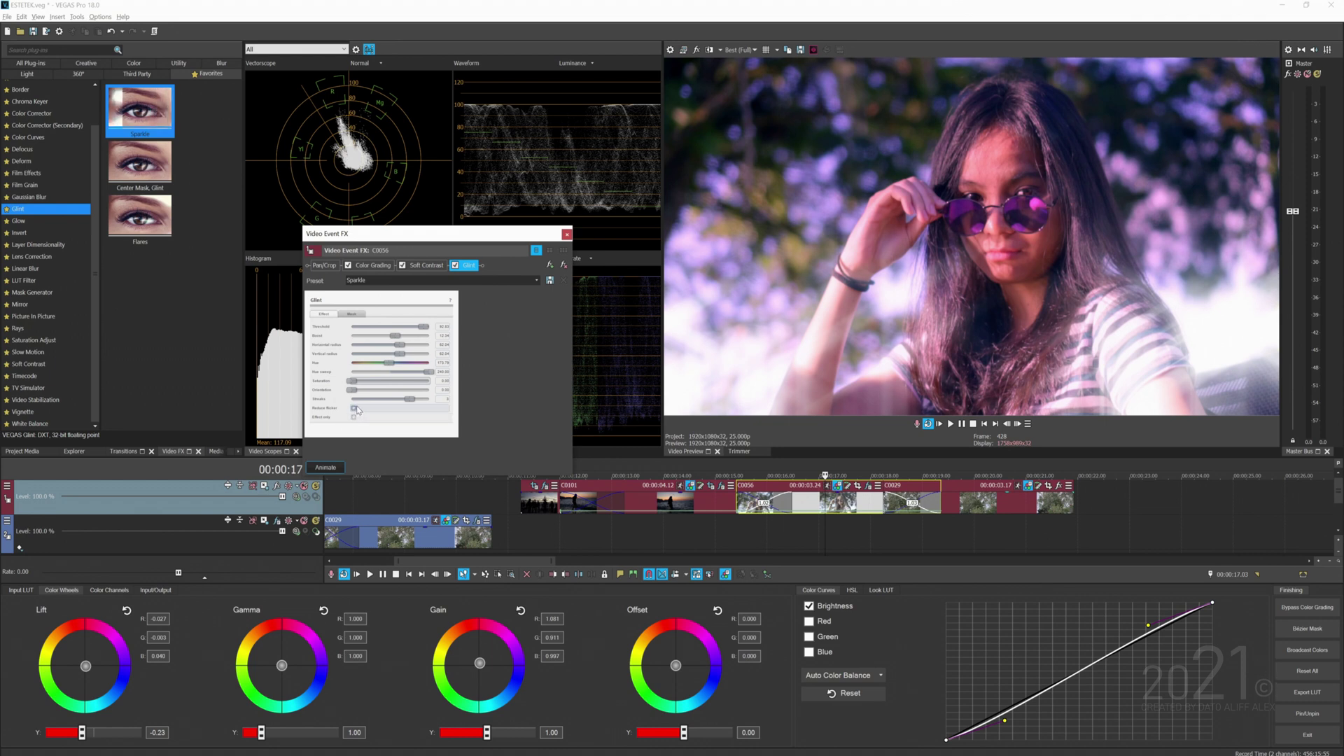
left_click(354, 409)
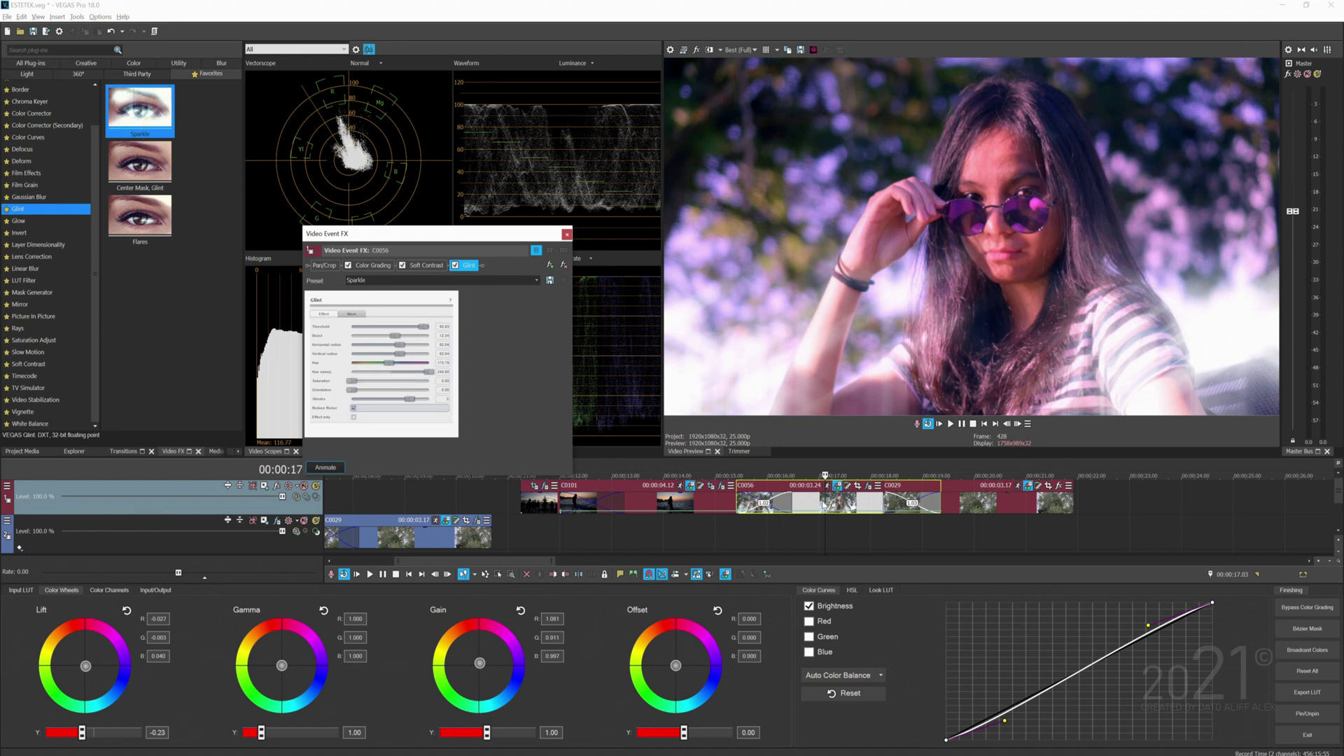
Check the Glint around 00:00:18.00 in clip C0056 and reduce its boost a bit further
left_click(870, 502)
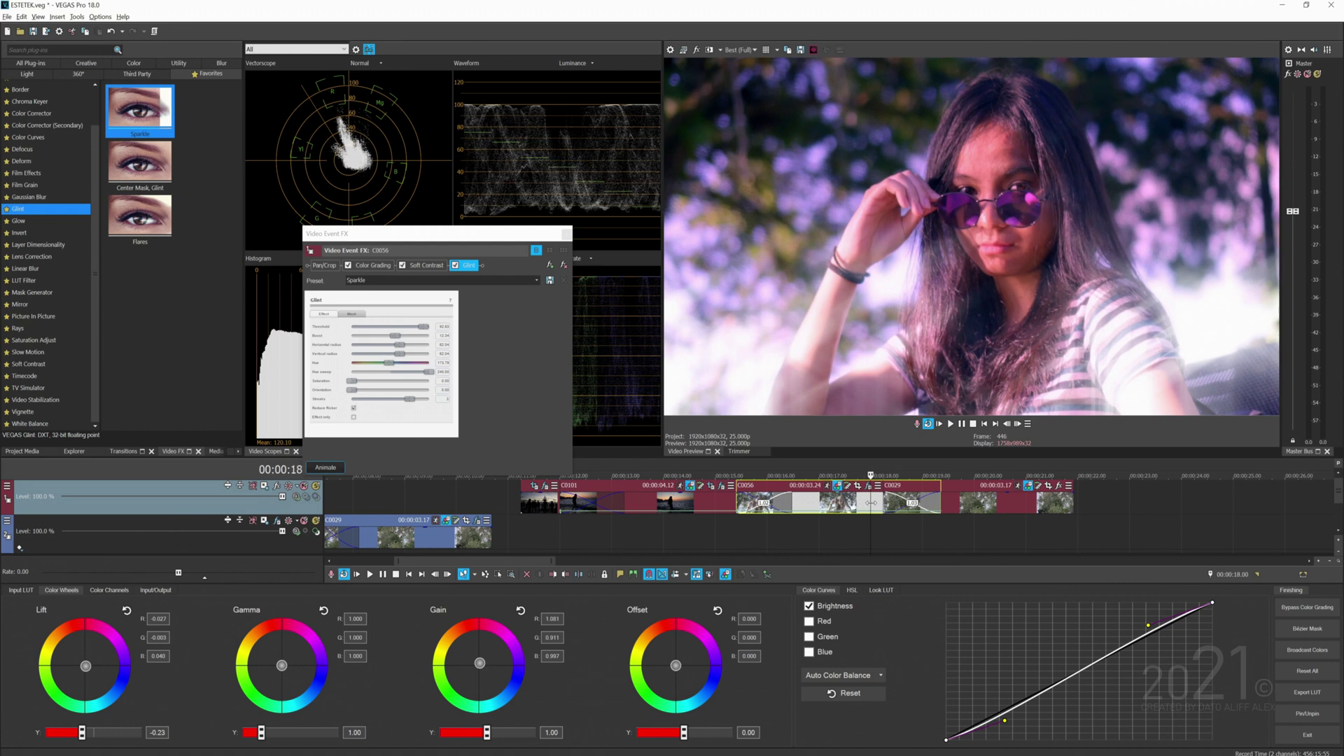
mouse_move(871, 503)
left_mouse_down()
mouse_move(791, 506)
mouse_move(871, 514)
left_mouse_up()
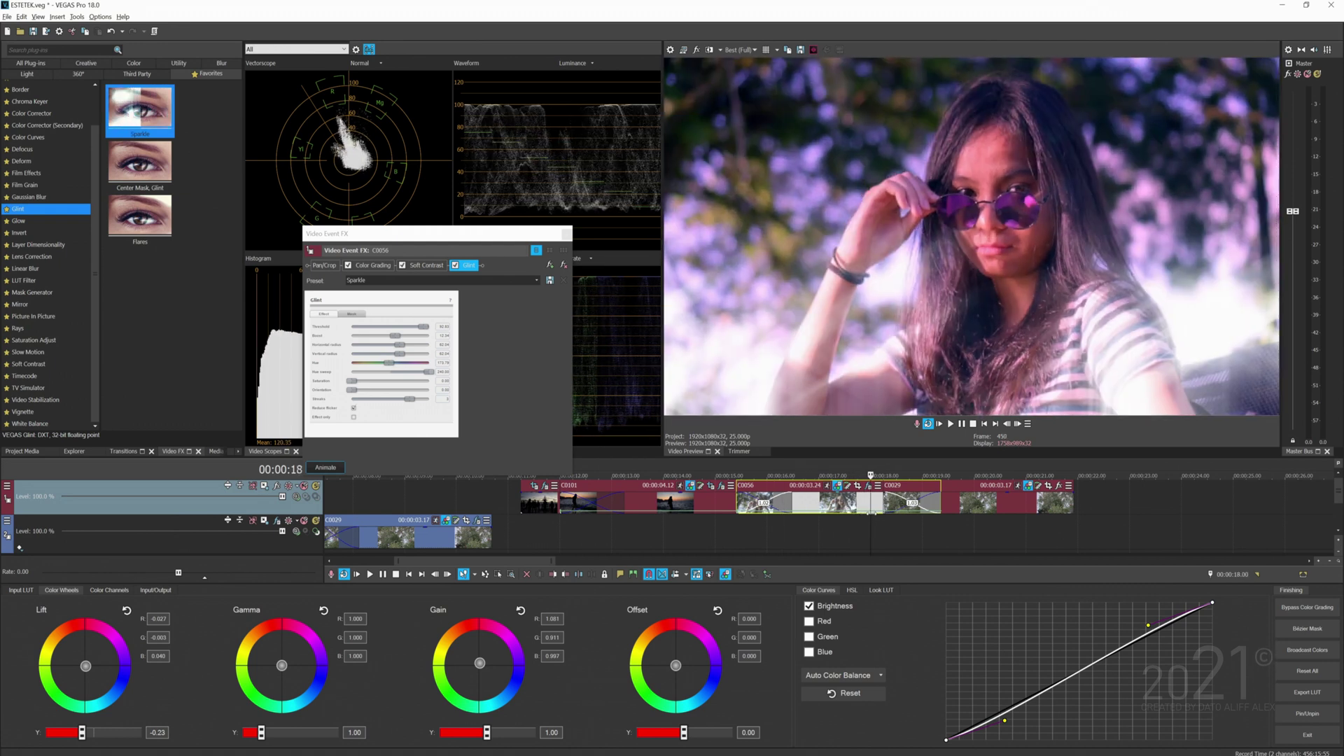
key("Right")
left_click_drag(396, 336, 400, 340)
left_click_drag(390, 339, 389, 339)
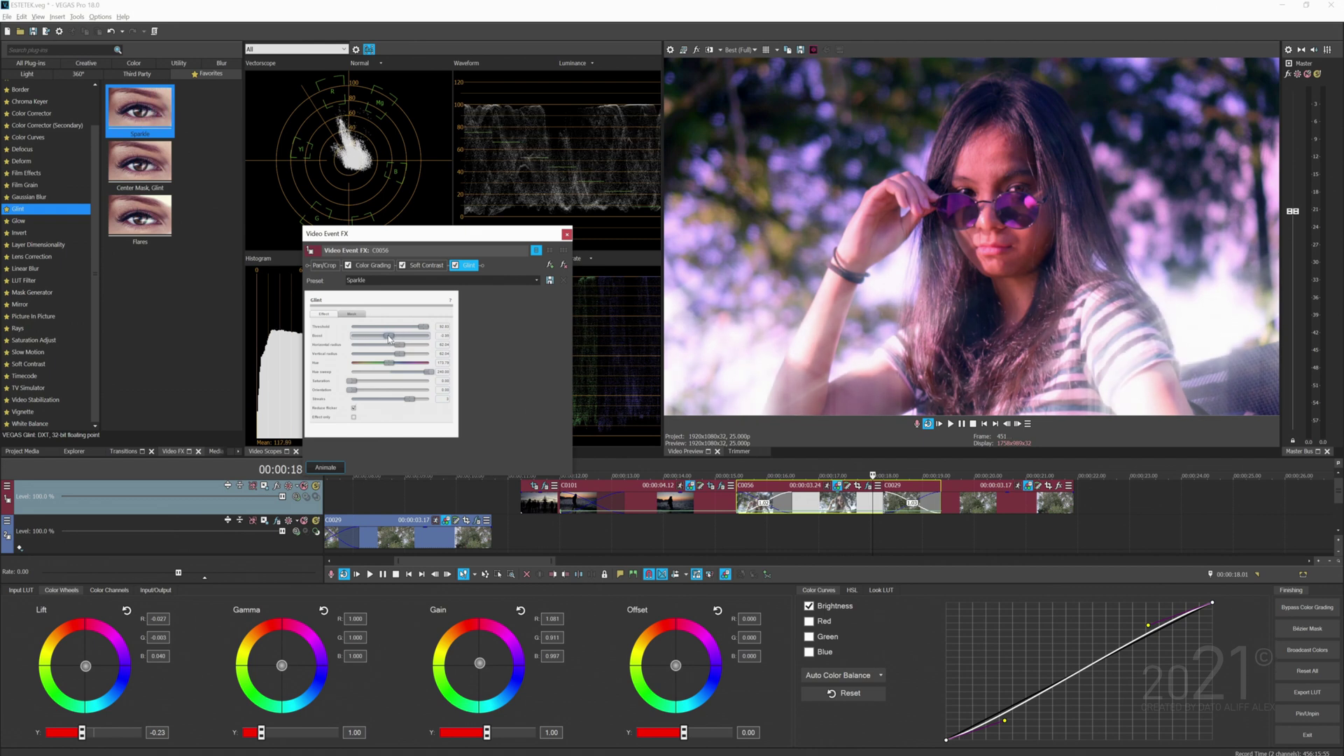
left_click(839, 504)
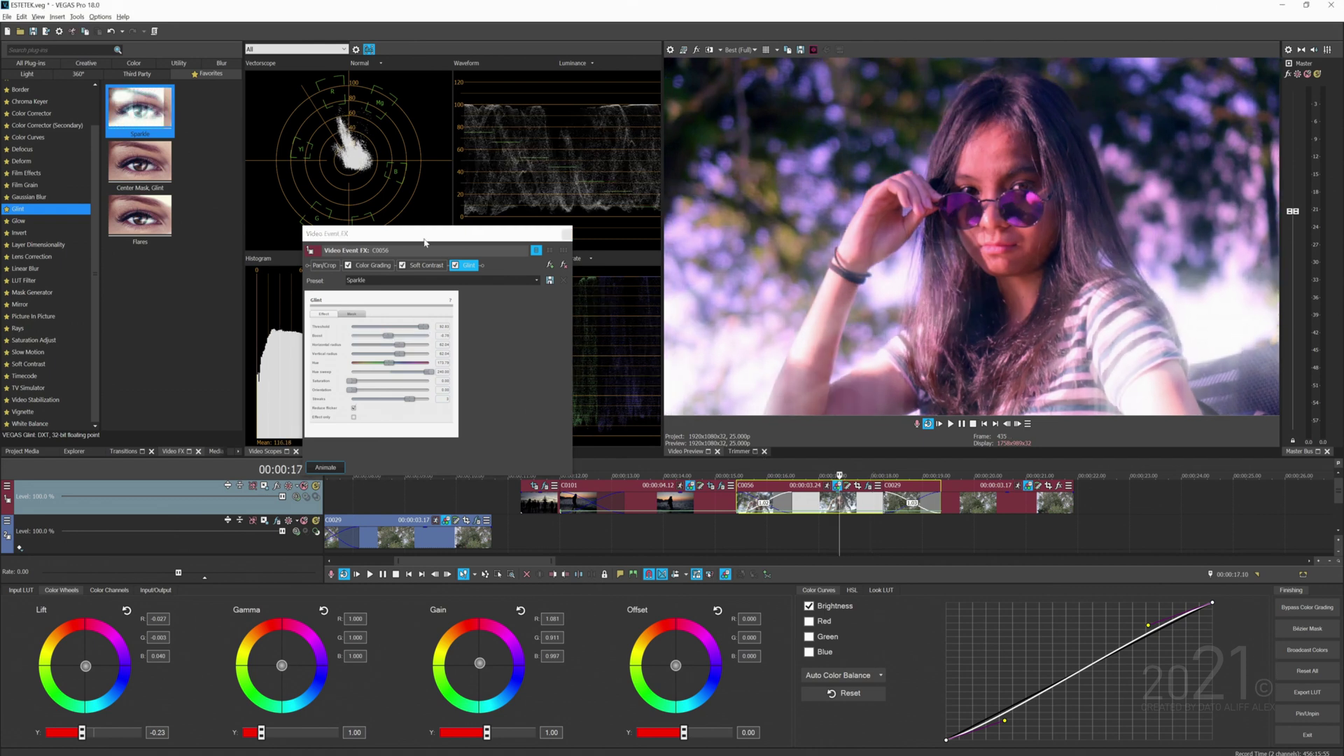
Push the Gain of clip C0056 slightly further toward pink-red on the color wheel, with red at about 1.10
left_click(372, 265)
left_click(812, 514)
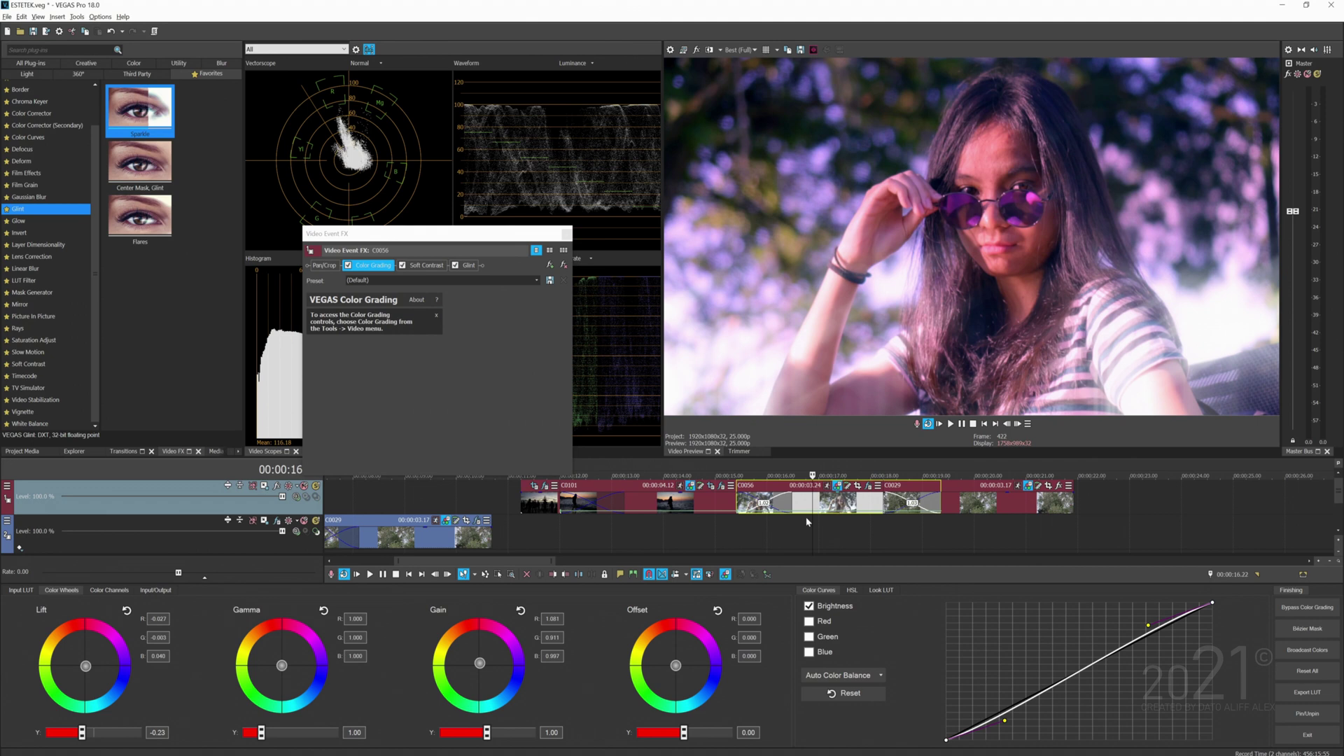
left_click_drag(478, 668, 480, 663)
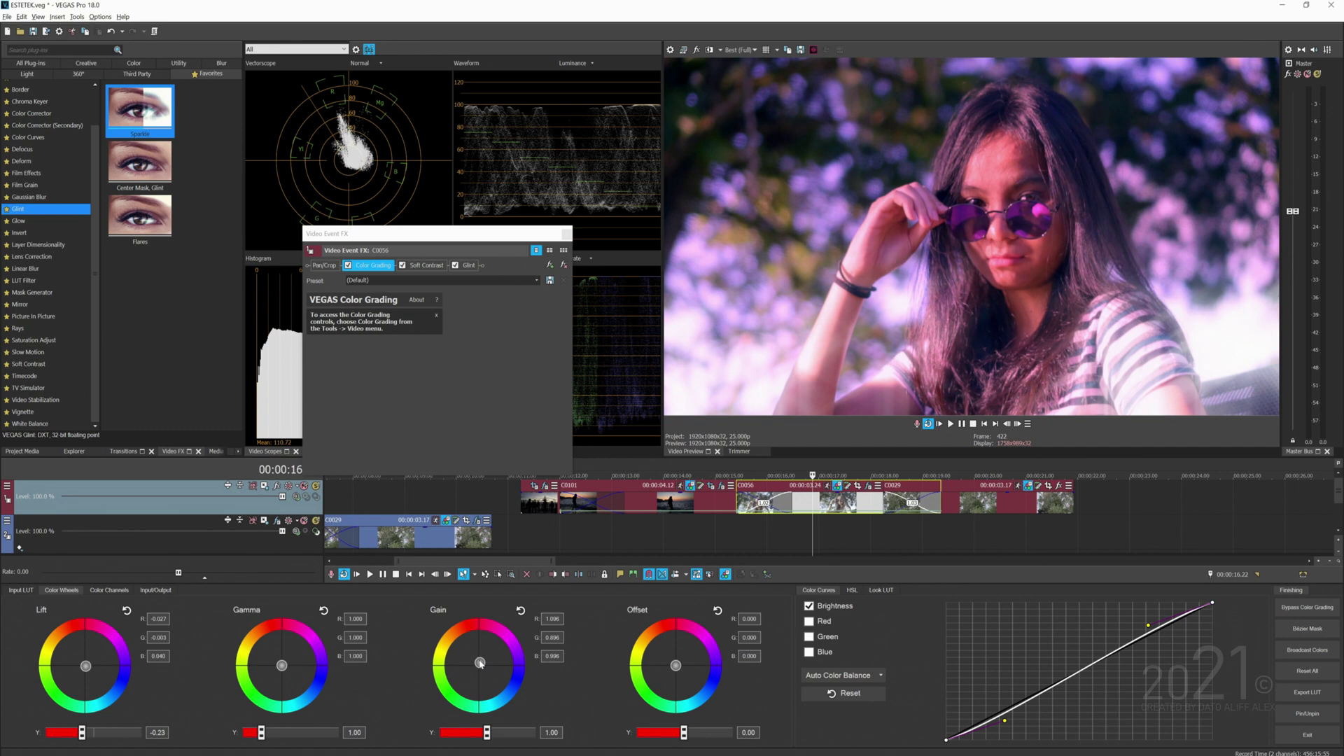
left_click(566, 233)
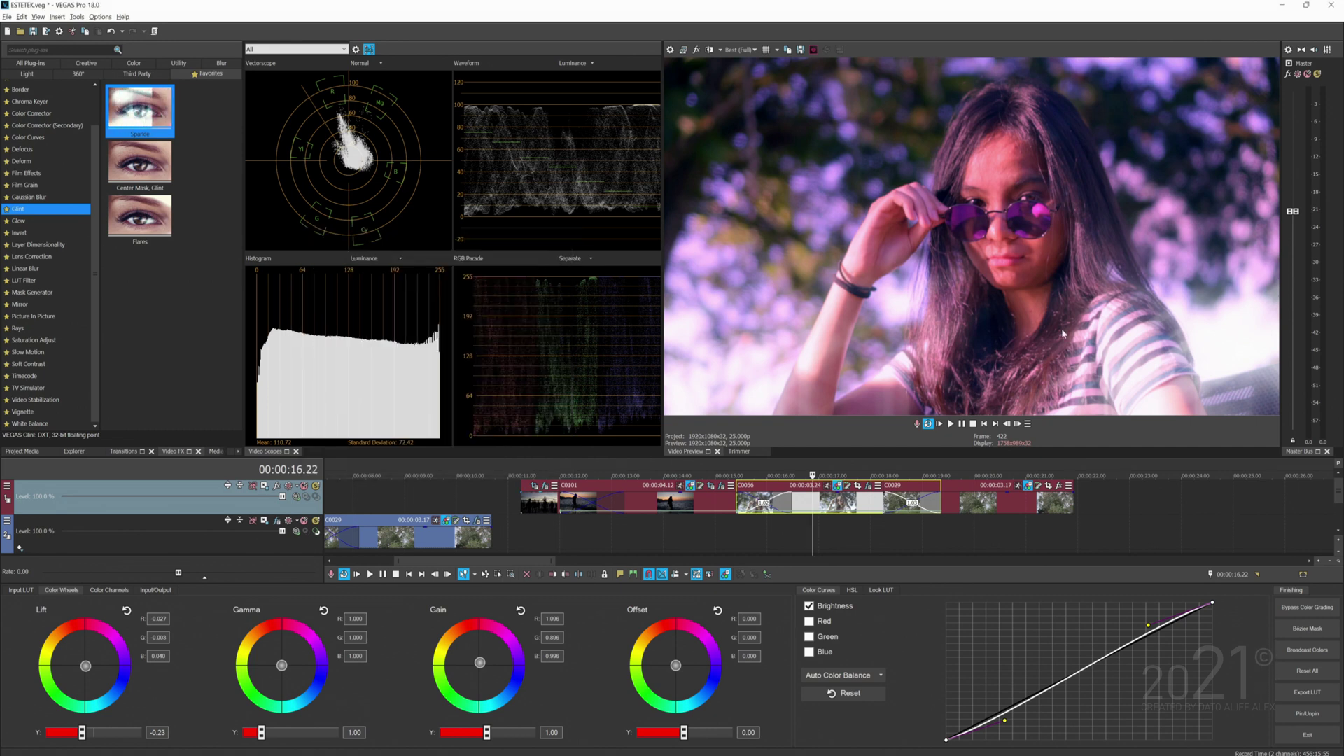
Add the default Color Corrector to clip C0056 and show its custom color wheels
scroll(812, 476, "down", 2)
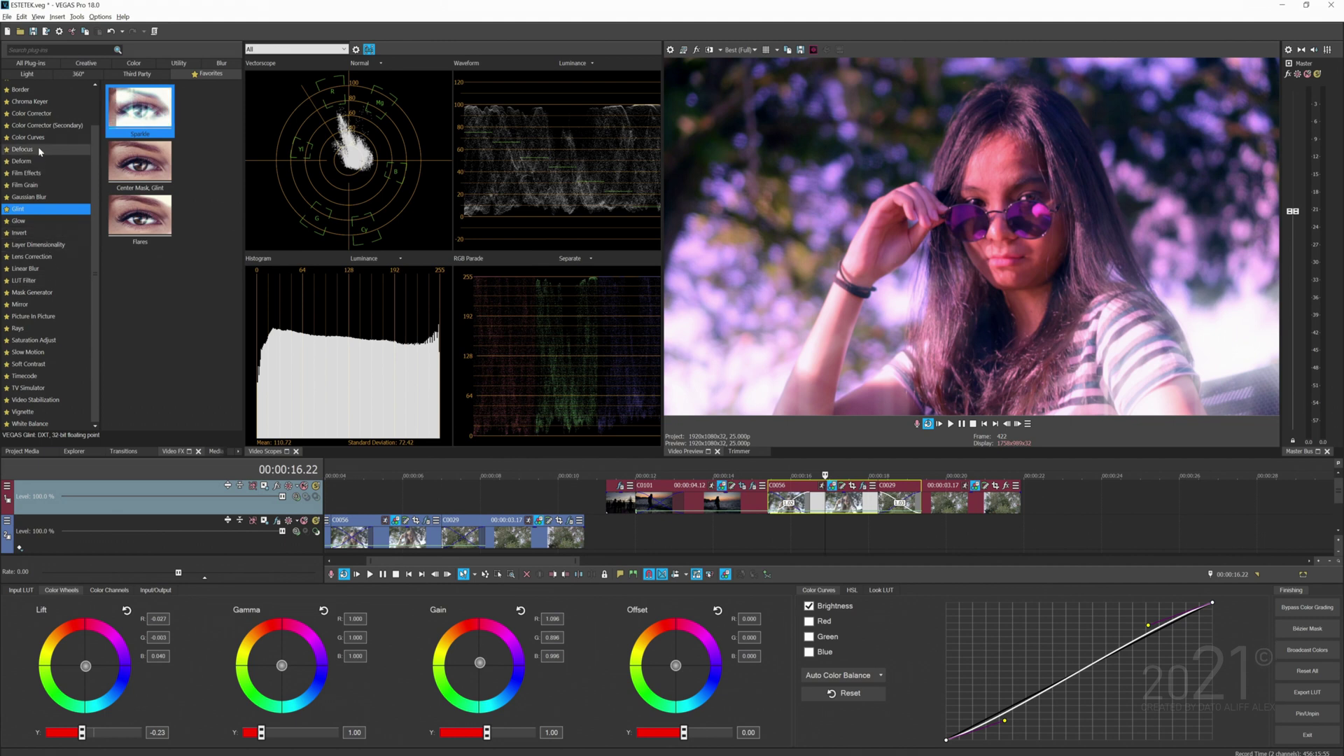
left_click(48, 113)
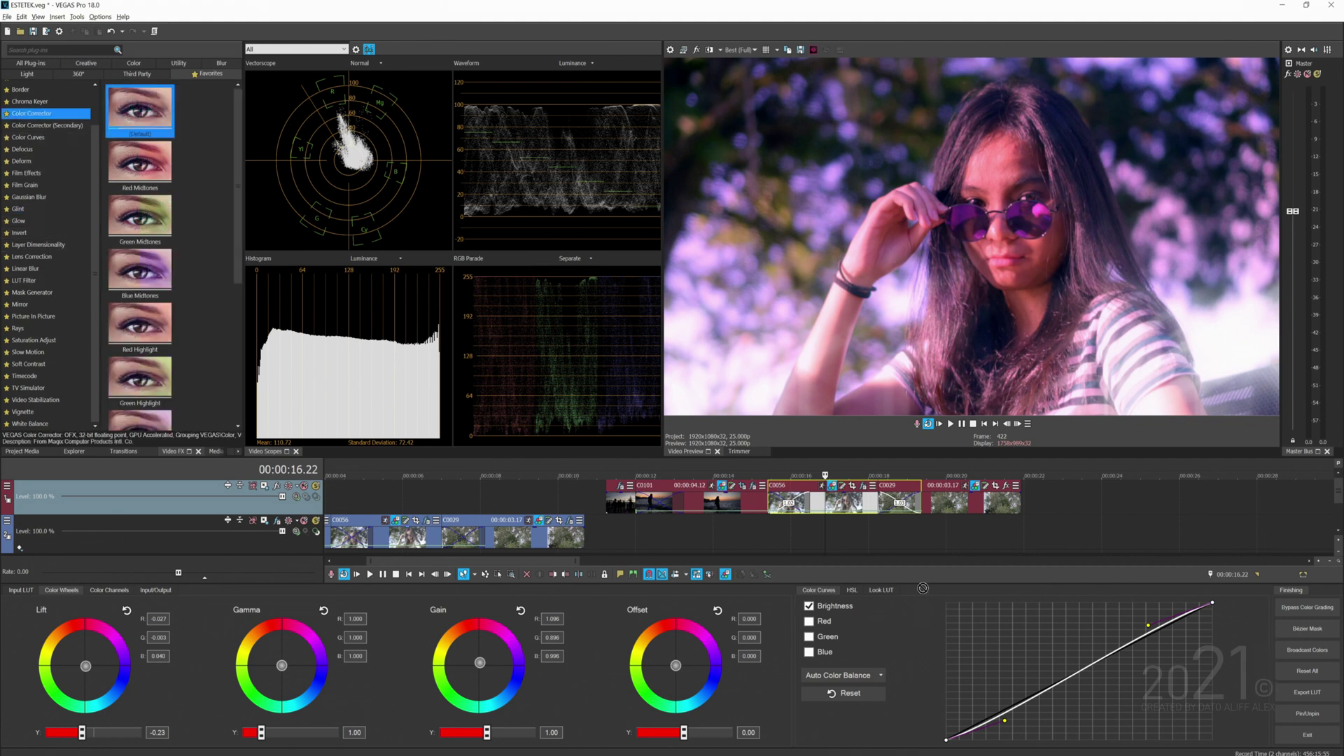
left_click_drag(846, 497, 846, 498)
left_click(355, 295)
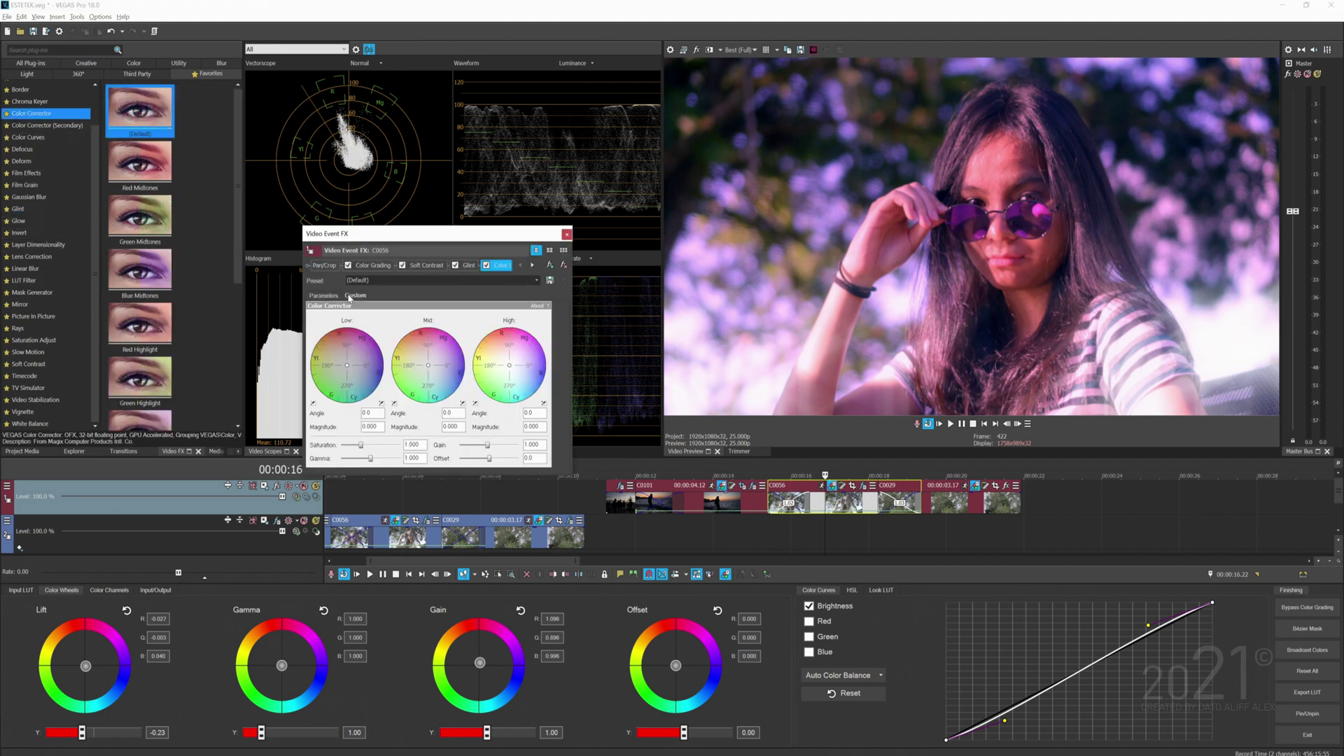
left_click_drag(420, 233, 368, 247)
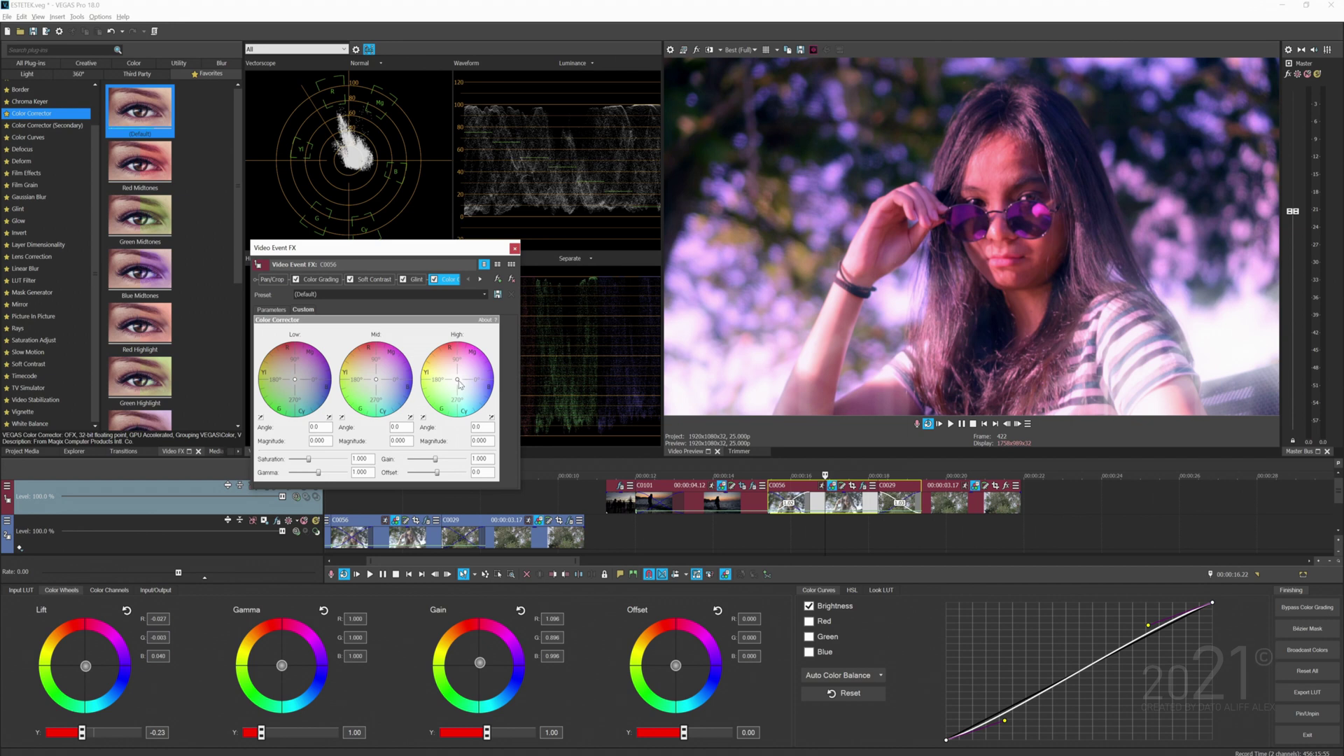
Shift the Color Corrector's High wheel toward orange and its Mid wheel toward yellow, each with a magnitude of about 0.15
left_click_drag(450, 377, 453, 376)
left_click_drag(371, 378, 375, 384)
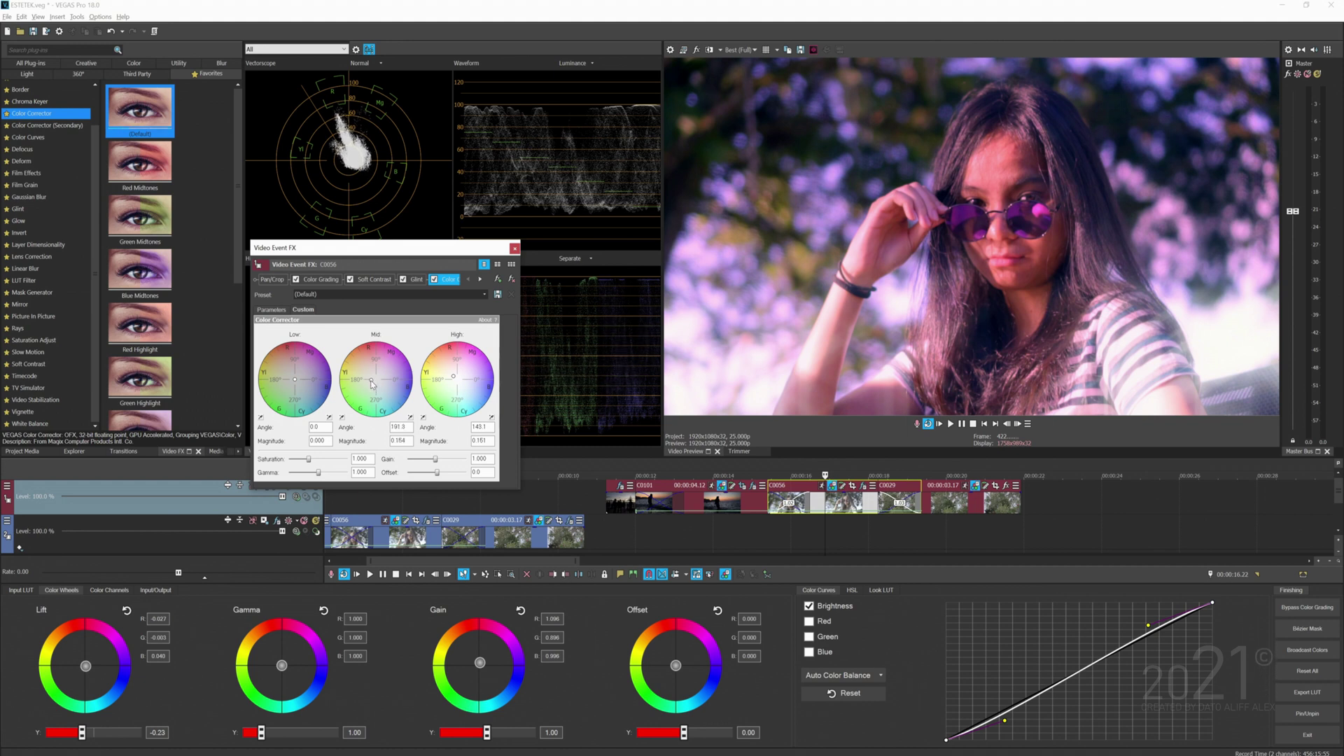
left_click(514, 249)
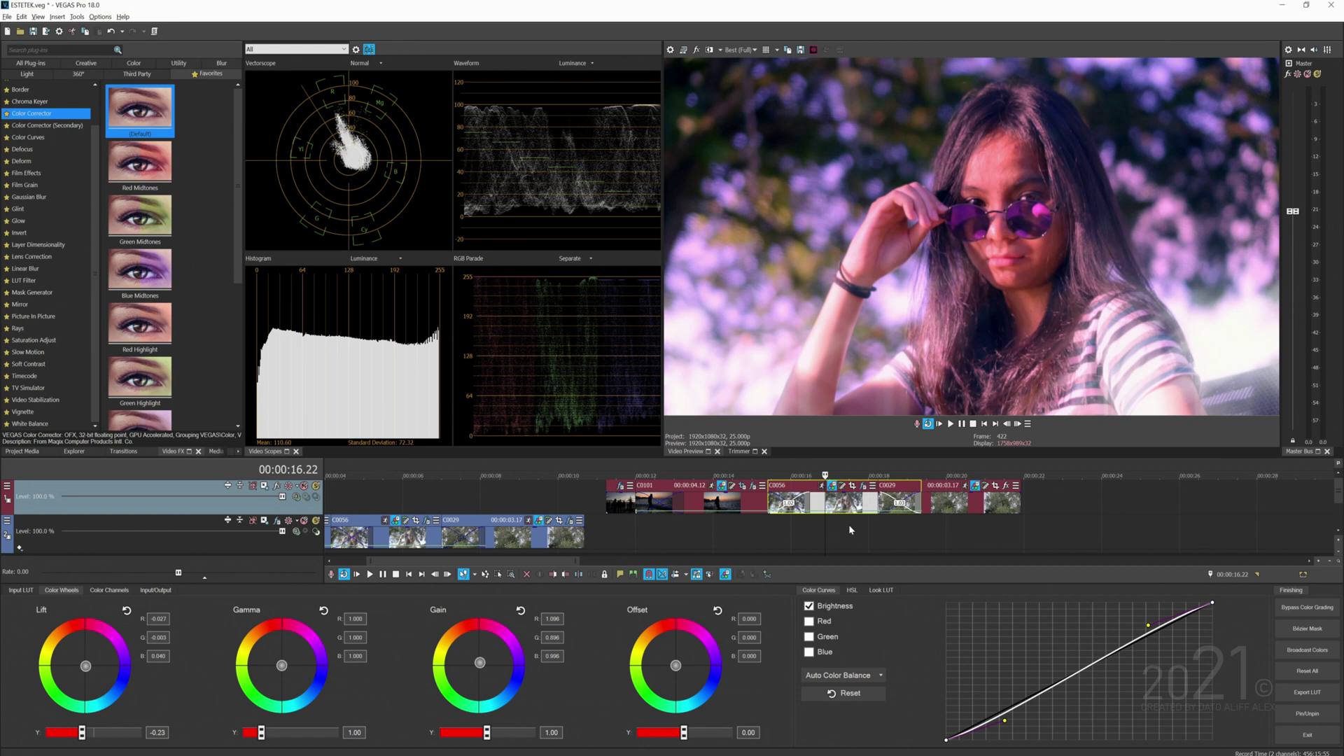
Compare clip C0056 with the finished lower-track clip and raise its saturation to 2.00
left_click(432, 502)
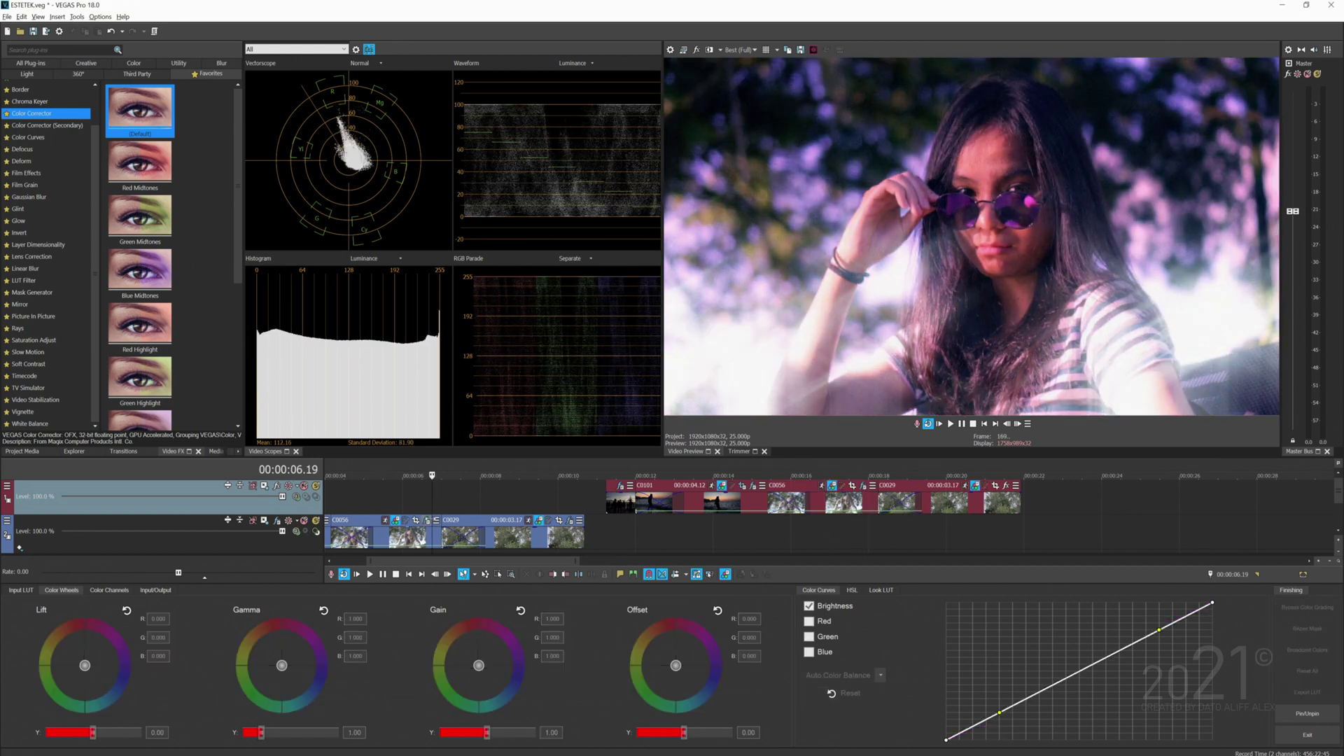
left_click(844, 503)
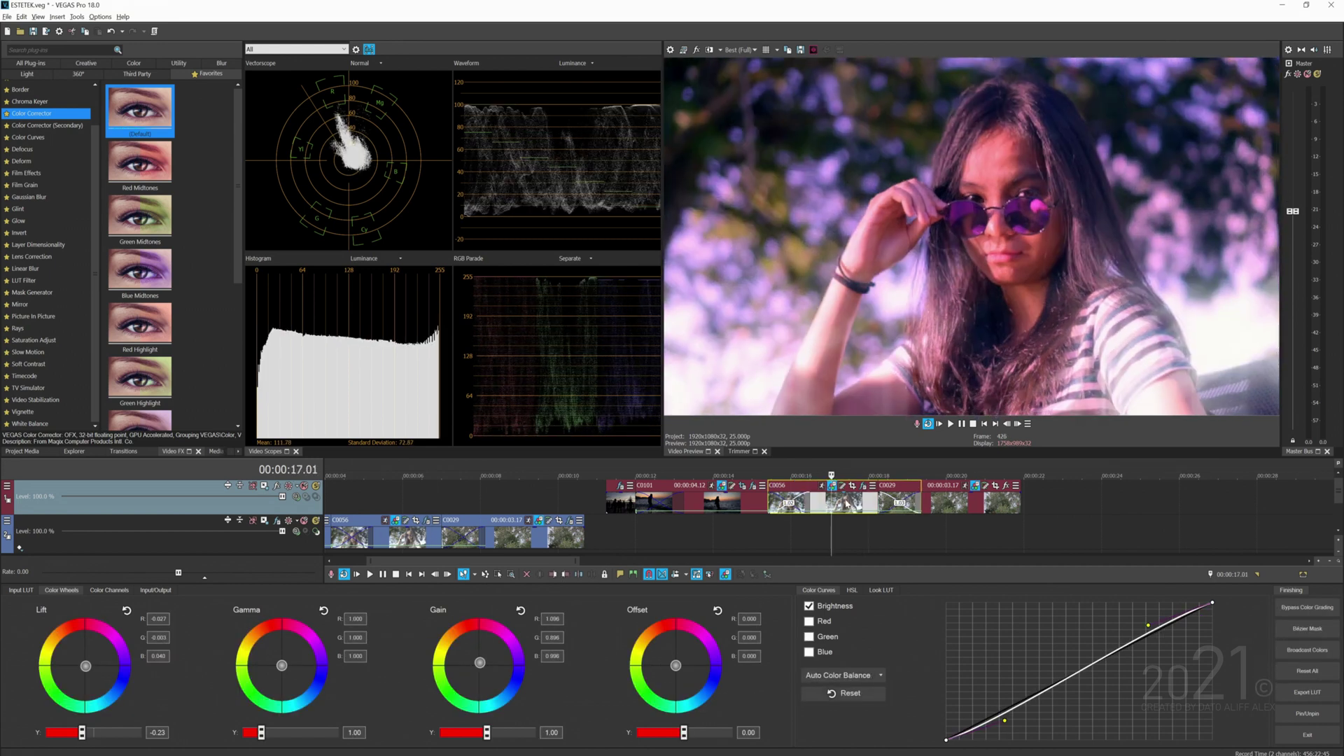
left_click(168, 593)
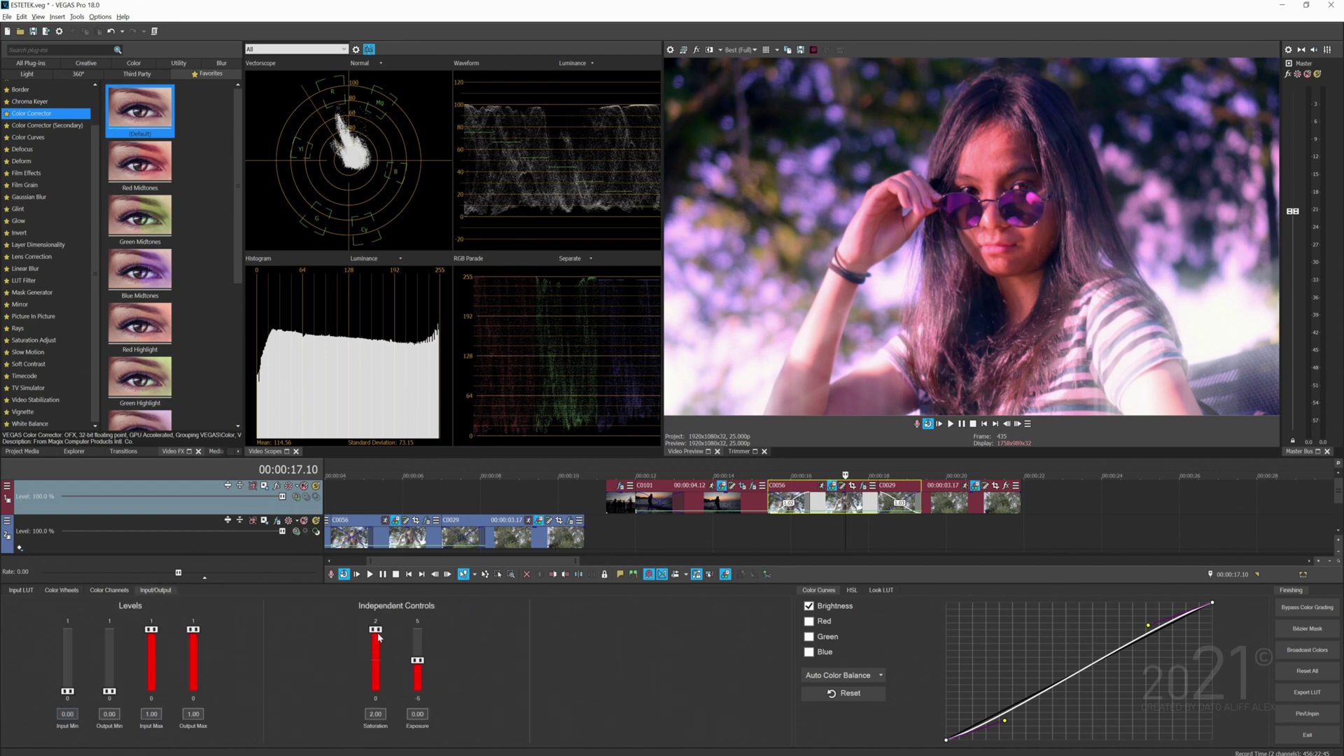
left_click_drag(377, 638, 376, 635)
Fine-tune the Gain of clip C0056 on the color wheel, with red at about 1.107, and slightly adjust its Lift tint
left_click(123, 592)
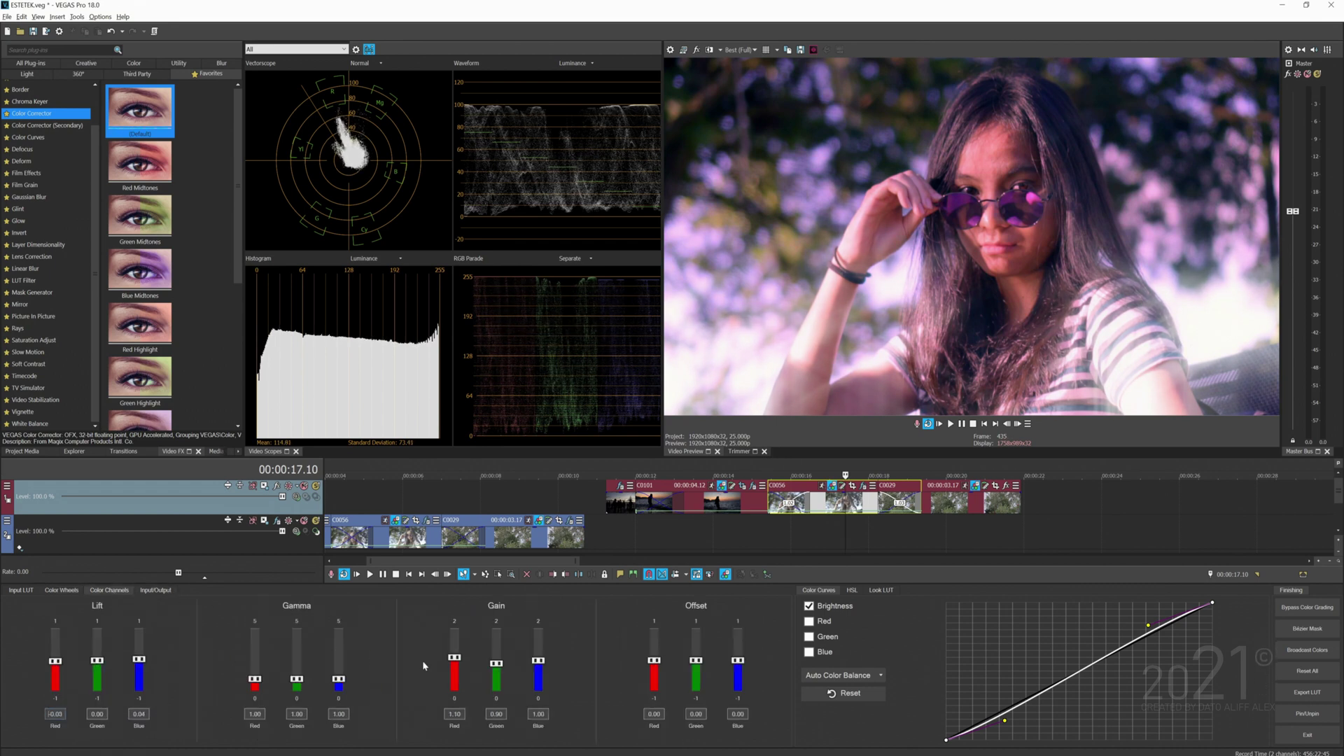
left_click(62, 590)
left_click_drag(480, 663, 480, 663)
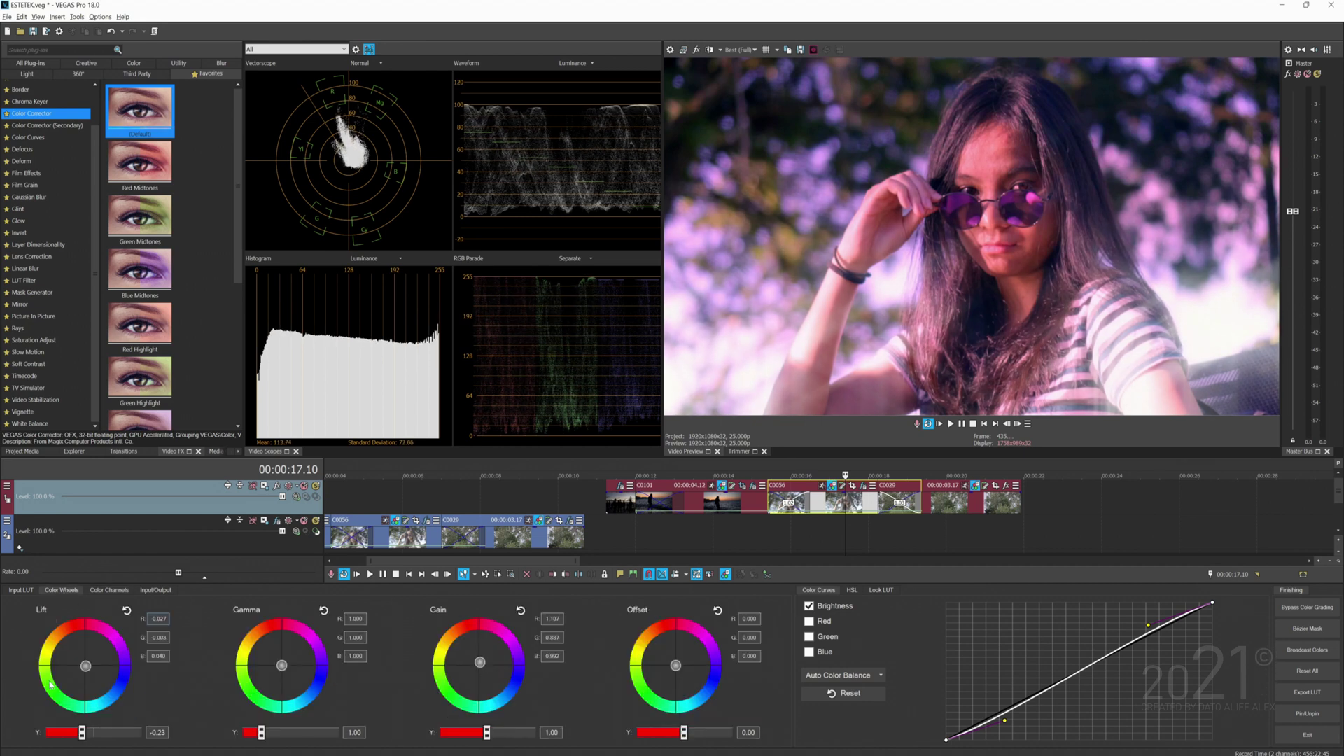
left_click_drag(86, 671, 88, 672)
Revisit the graded upper-track clips, look at the Film Grain presets and show the Film Effects presets
left_click(715, 502)
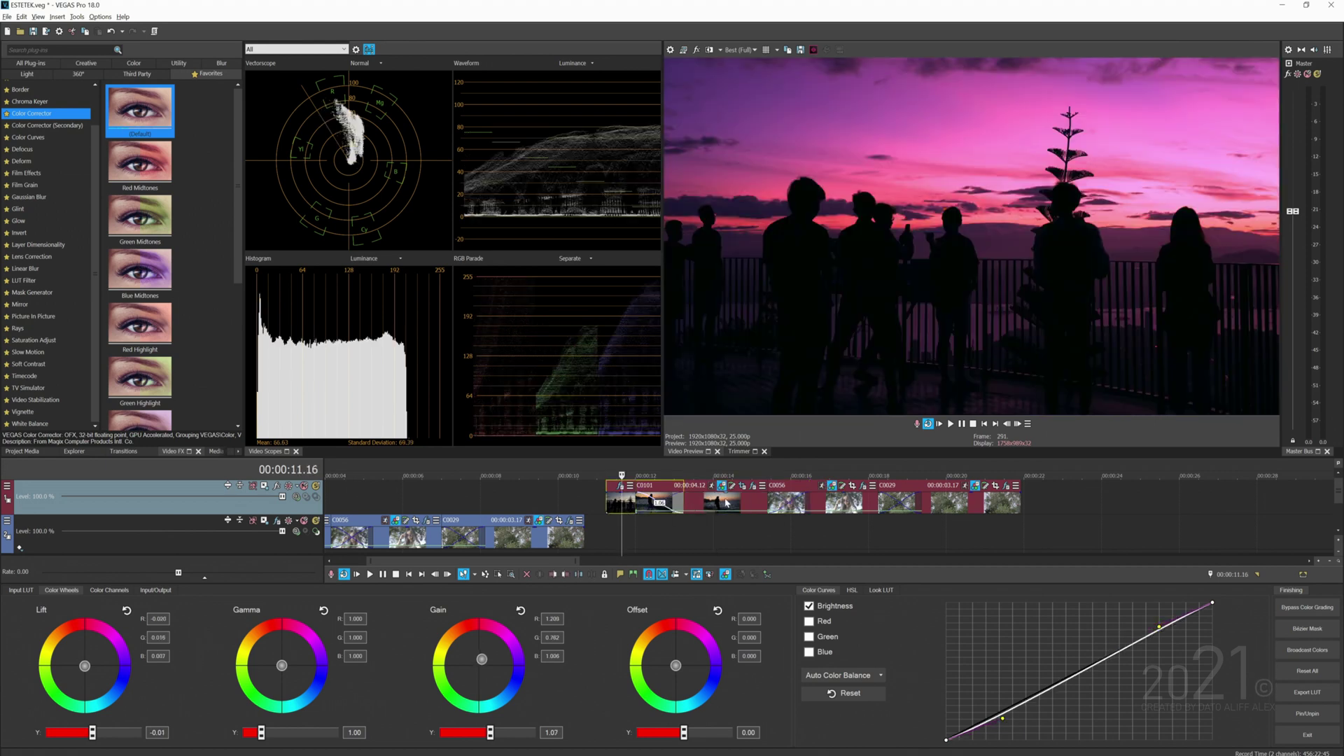
left_click(839, 503)
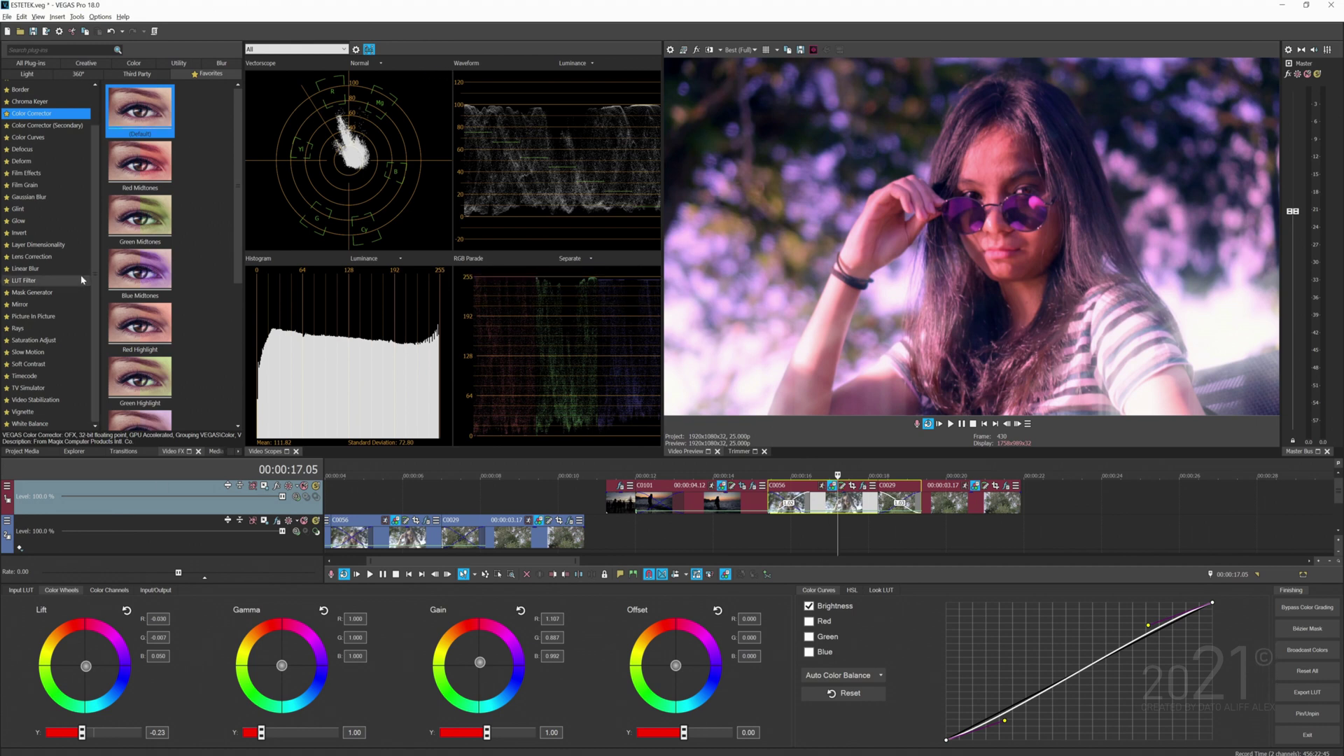
left_click(68, 174)
left_click(67, 186)
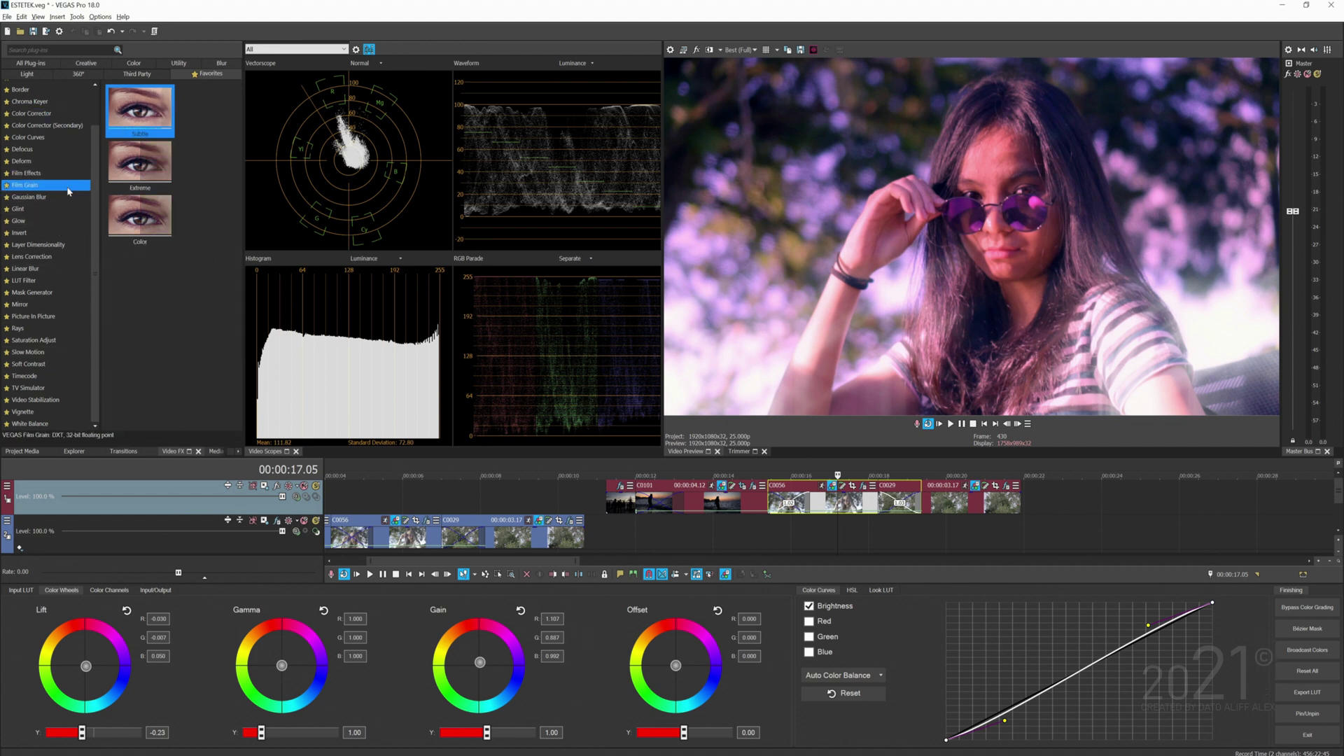
left_click(72, 175)
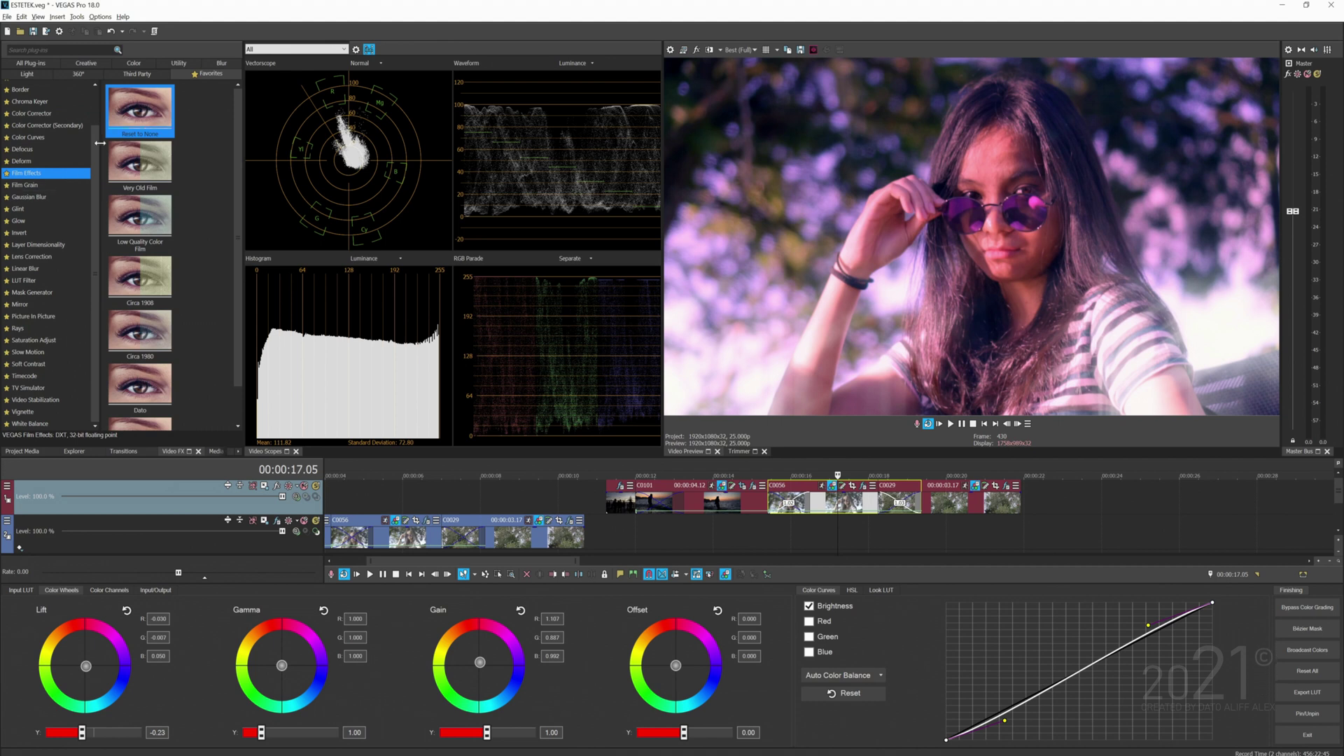
left_click(59, 184)
left_click(66, 175)
Look through clips C0101, C0056 and C0029 on the upper track and return to its first clip
left_click(736, 513)
left_click(733, 513)
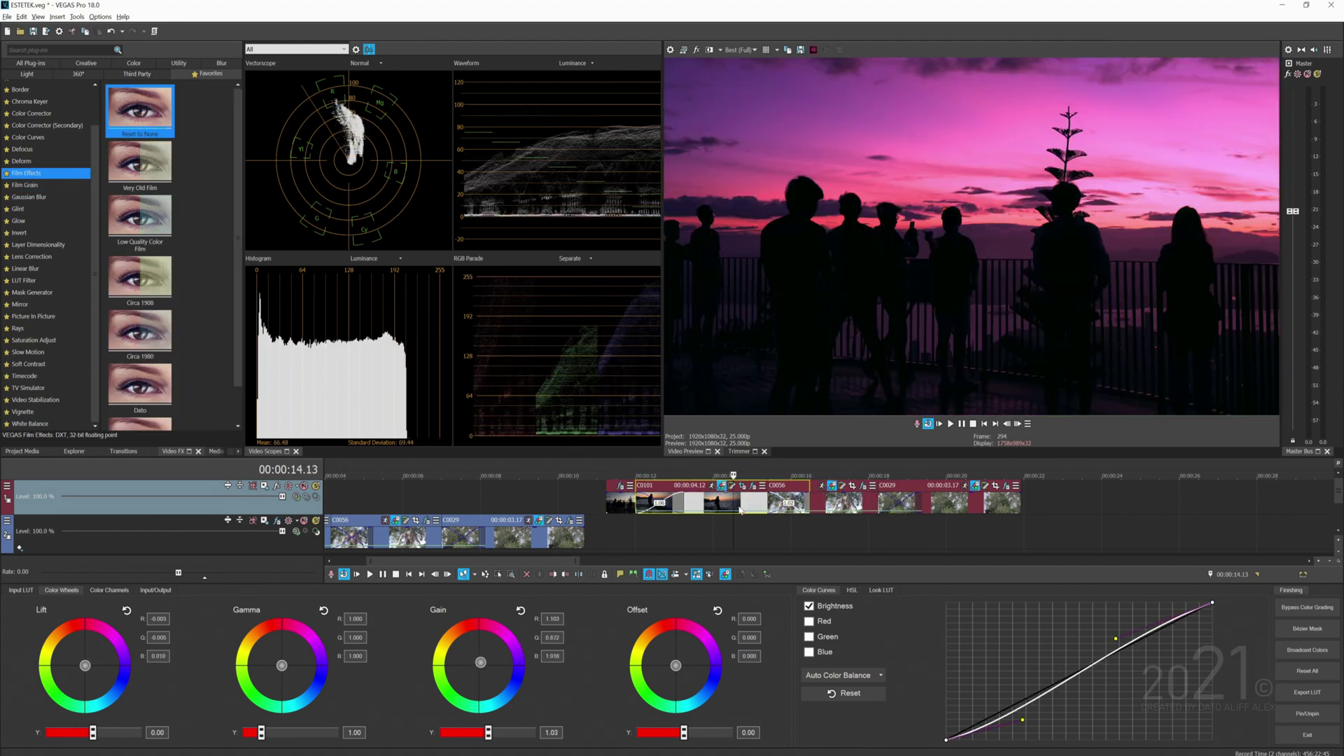
left_click(846, 513)
left_click(948, 511)
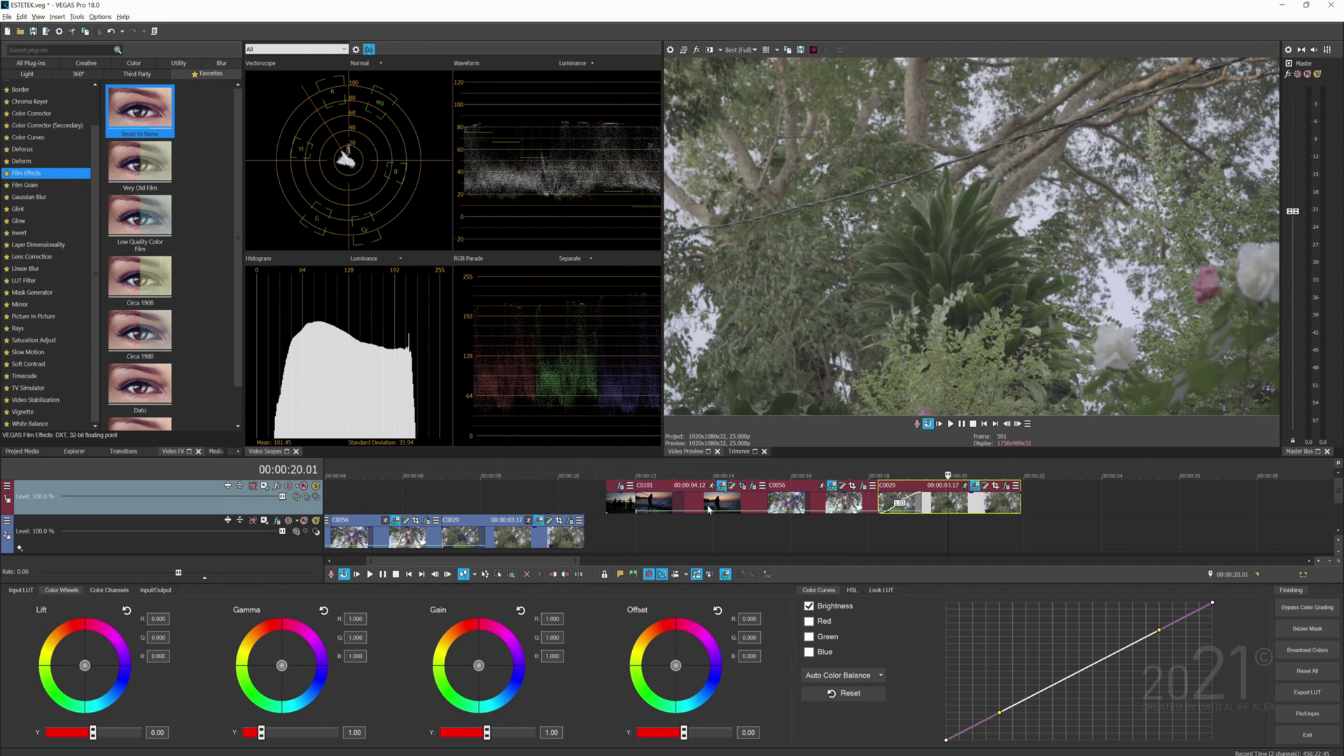
left_click(626, 498)
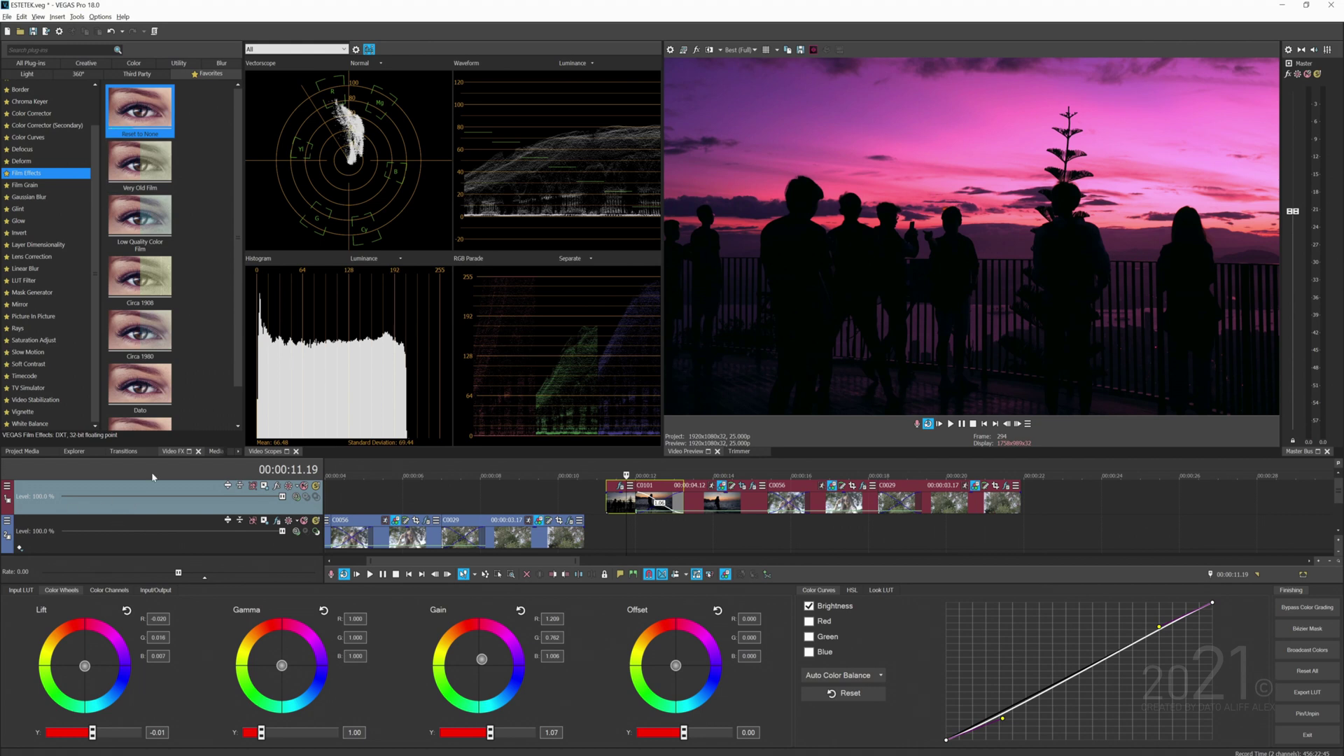
Apply the Dato preset of Film Effects to the whole upper video track
scroll(147, 336, "down", 1)
left_click(156, 367)
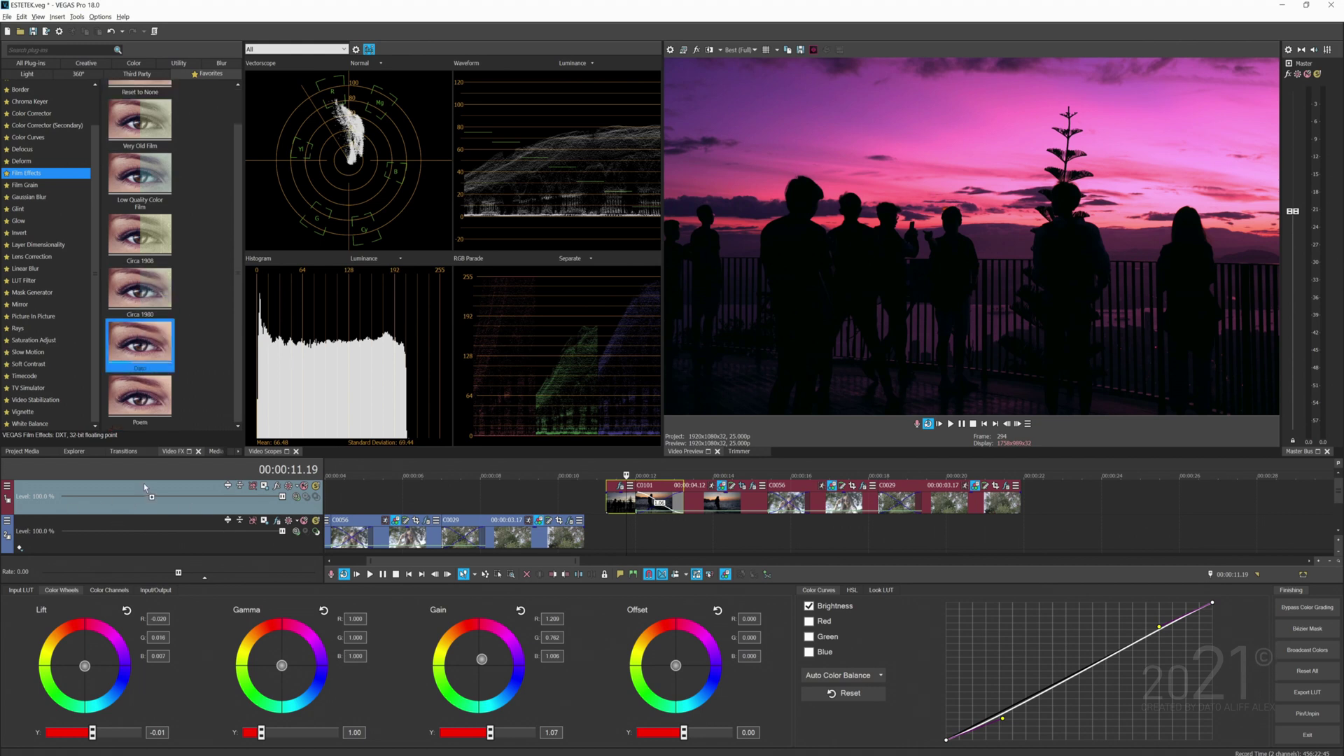
left_click_drag(144, 484, 144, 483)
Check the film effect on several upper-track clips and raise its Grain to 0.135
left_click(676, 542)
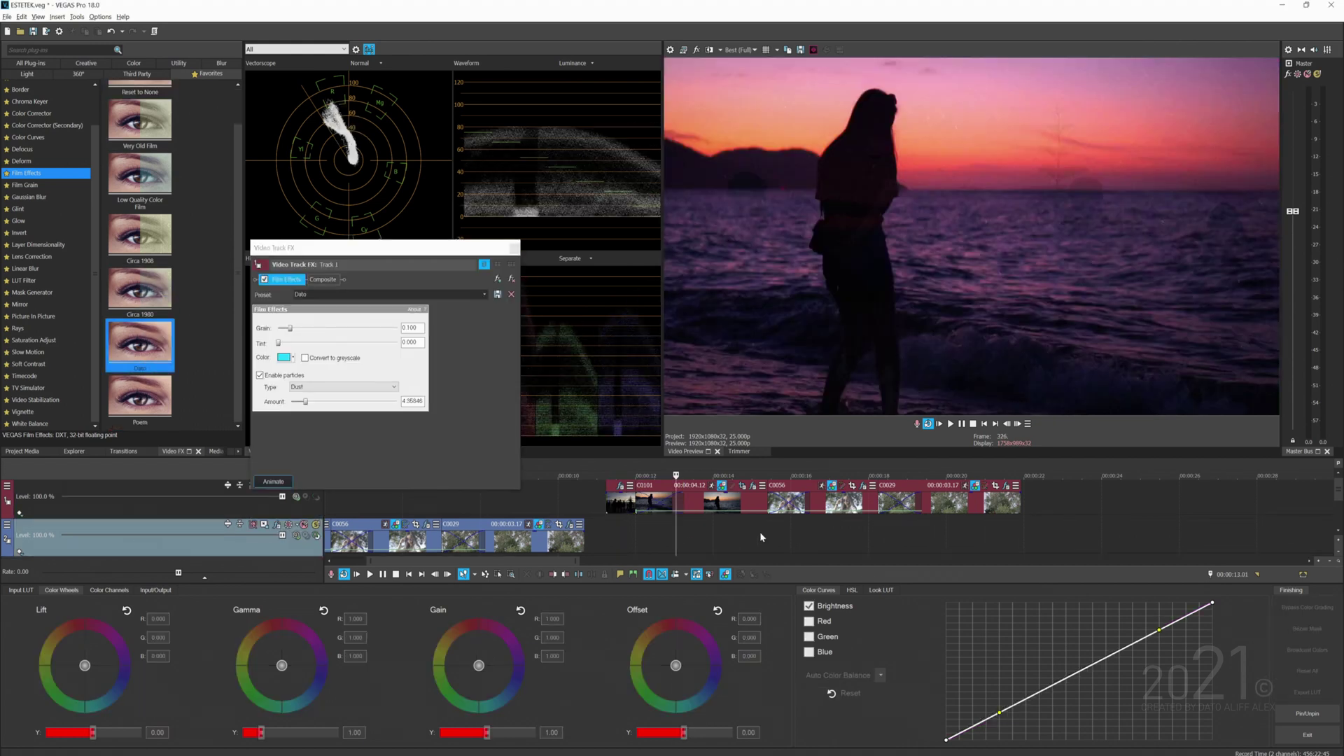
left_click(760, 533)
left_click(855, 534)
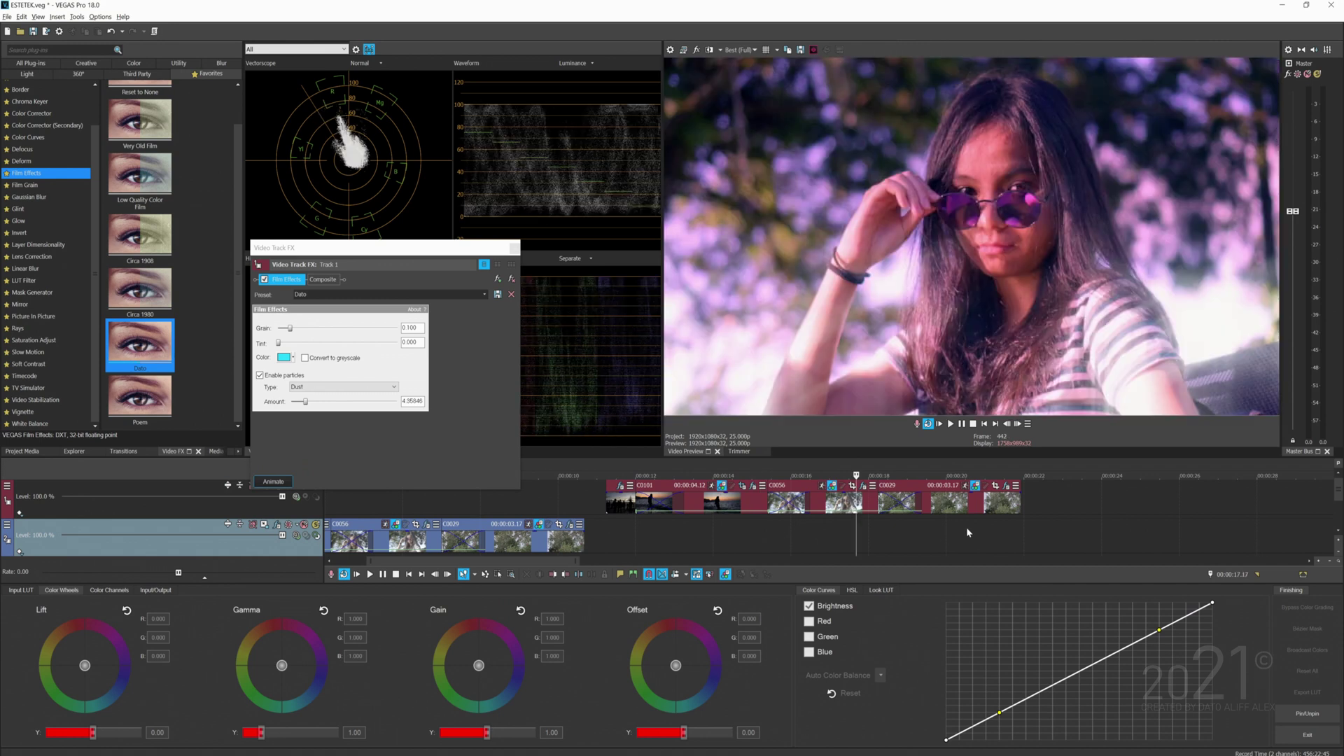
left_click(625, 502)
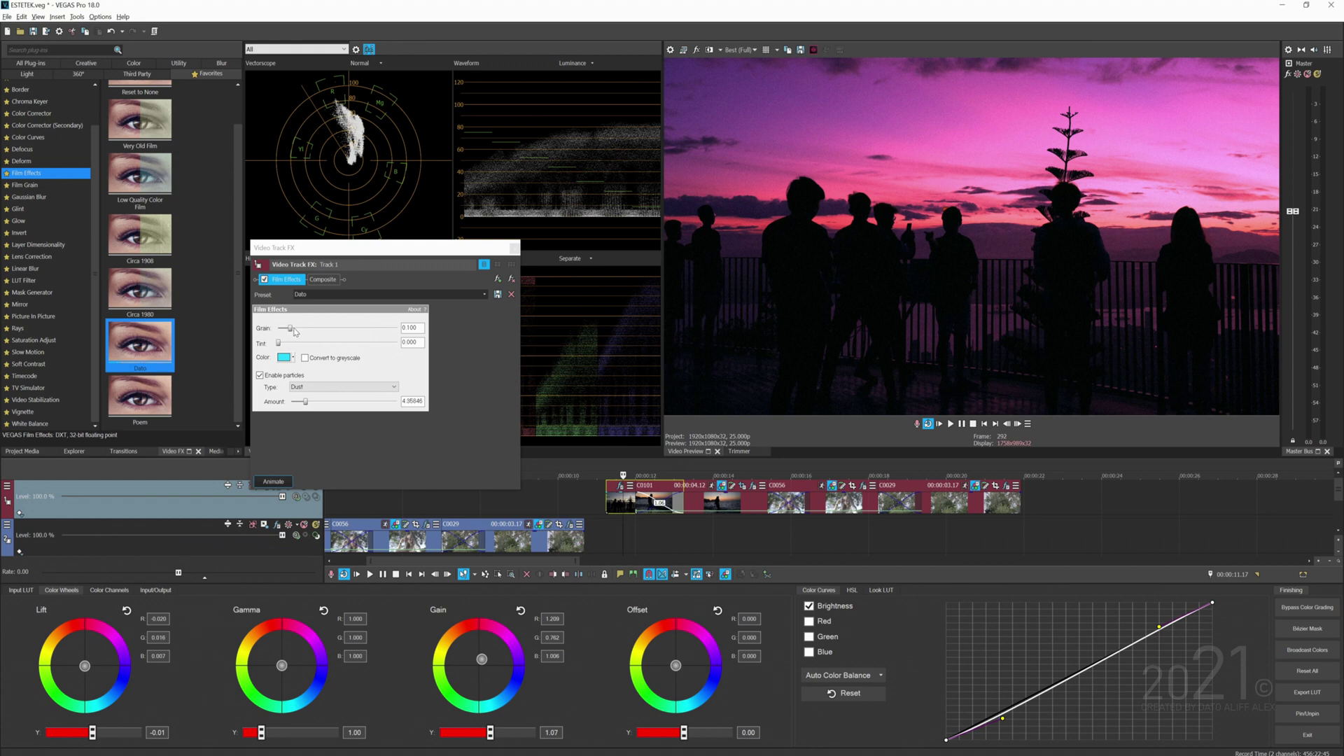
left_click_drag(293, 332, 297, 330)
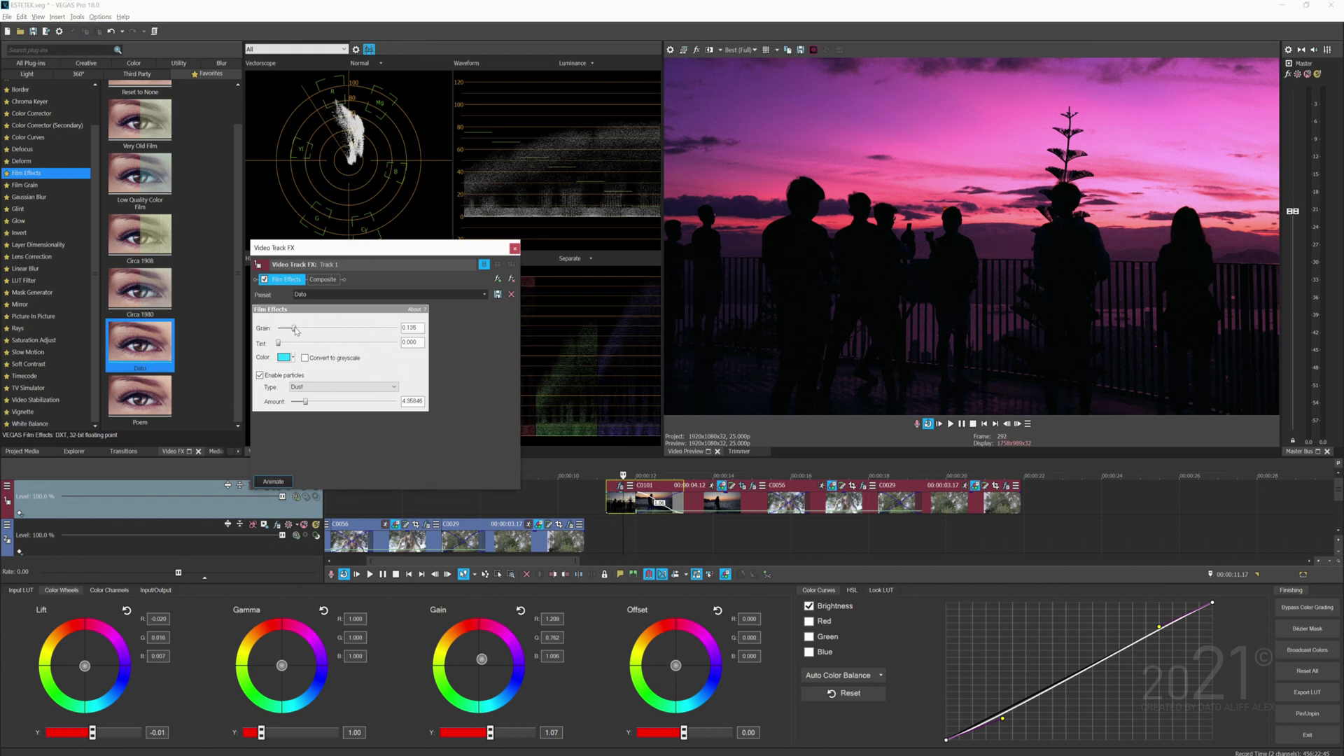
Try Jitter and other particle types in Film Effects, leave the type at Flicker, and disable particles
left_click(314, 391)
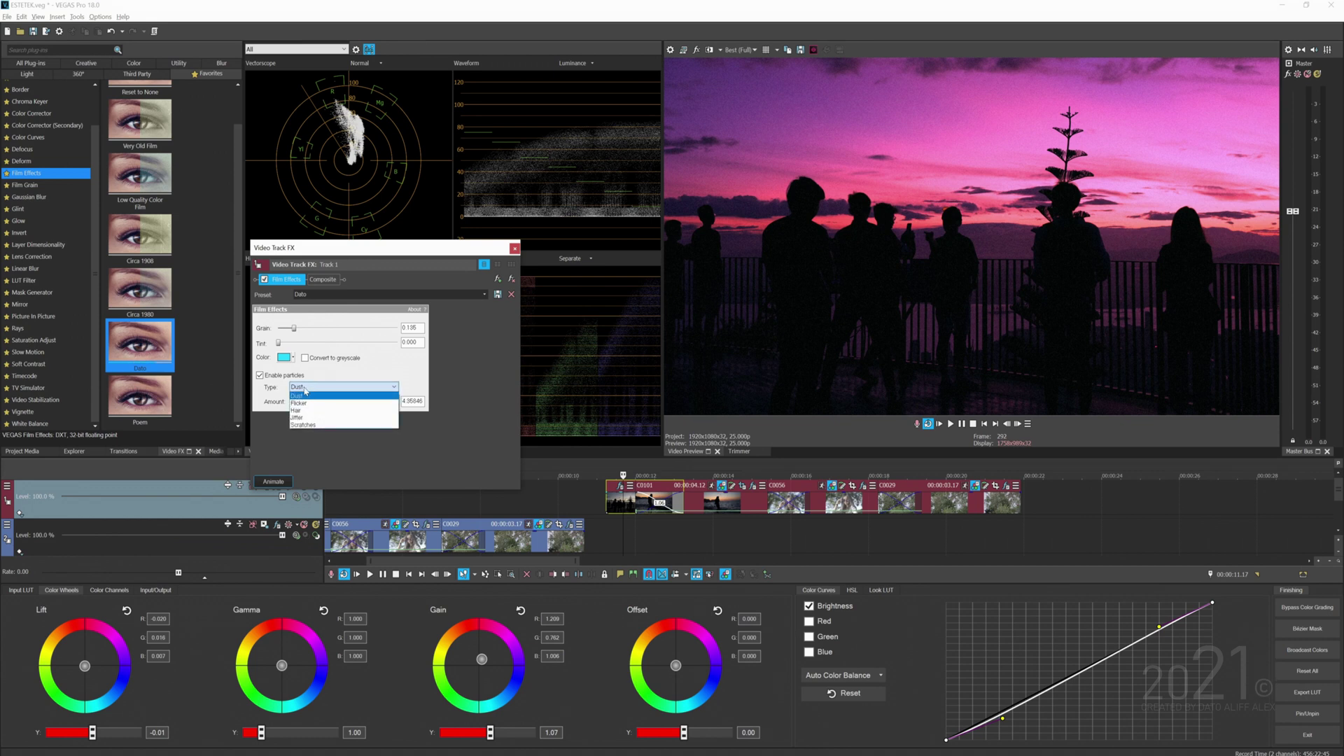
left_click(322, 419)
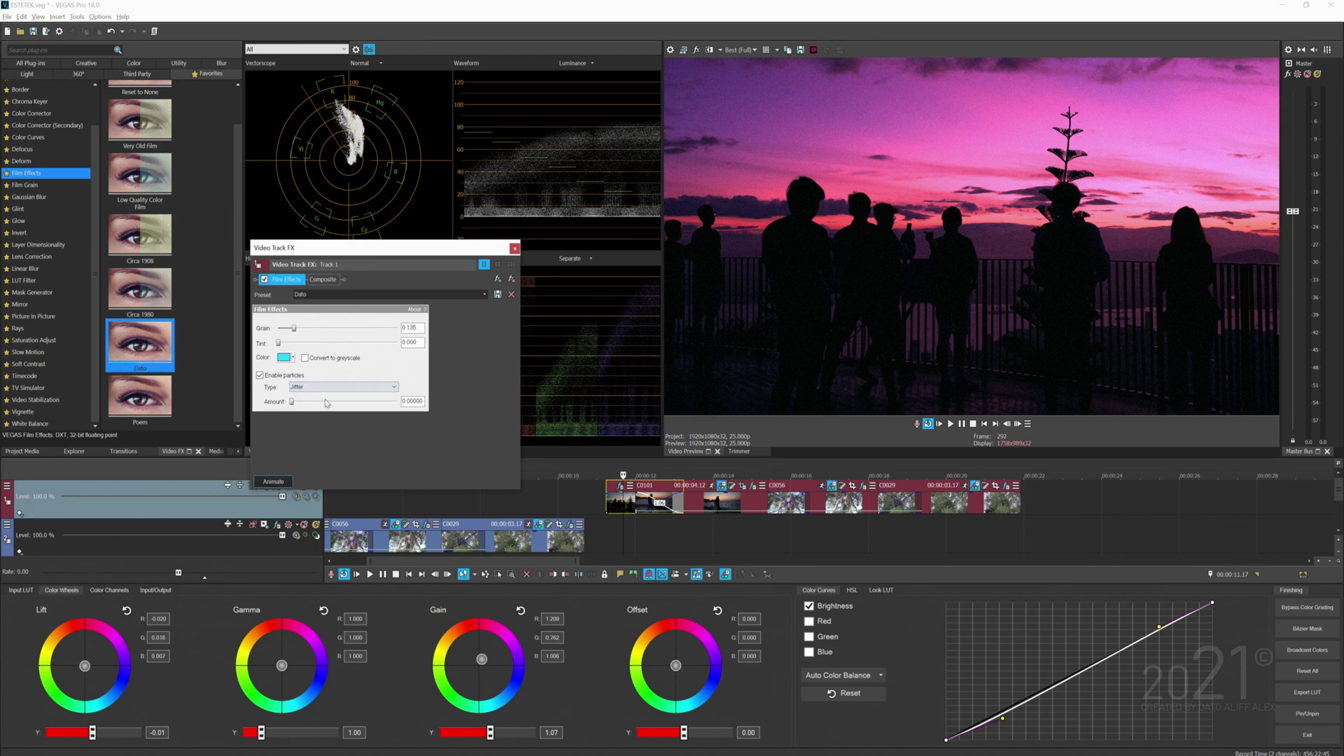
left_click(327, 388)
left_click(324, 424)
left_click(309, 389)
left_click(308, 411)
left_click(317, 389)
left_click(315, 404)
left_click(317, 389)
left_click(319, 394)
left_click(326, 389)
left_click(318, 403)
left_click(322, 387)
left_click(318, 403)
Check the film grain on the upper-track clips without particles and close the Video Track FX window
left_click(706, 506)
left_click(856, 507)
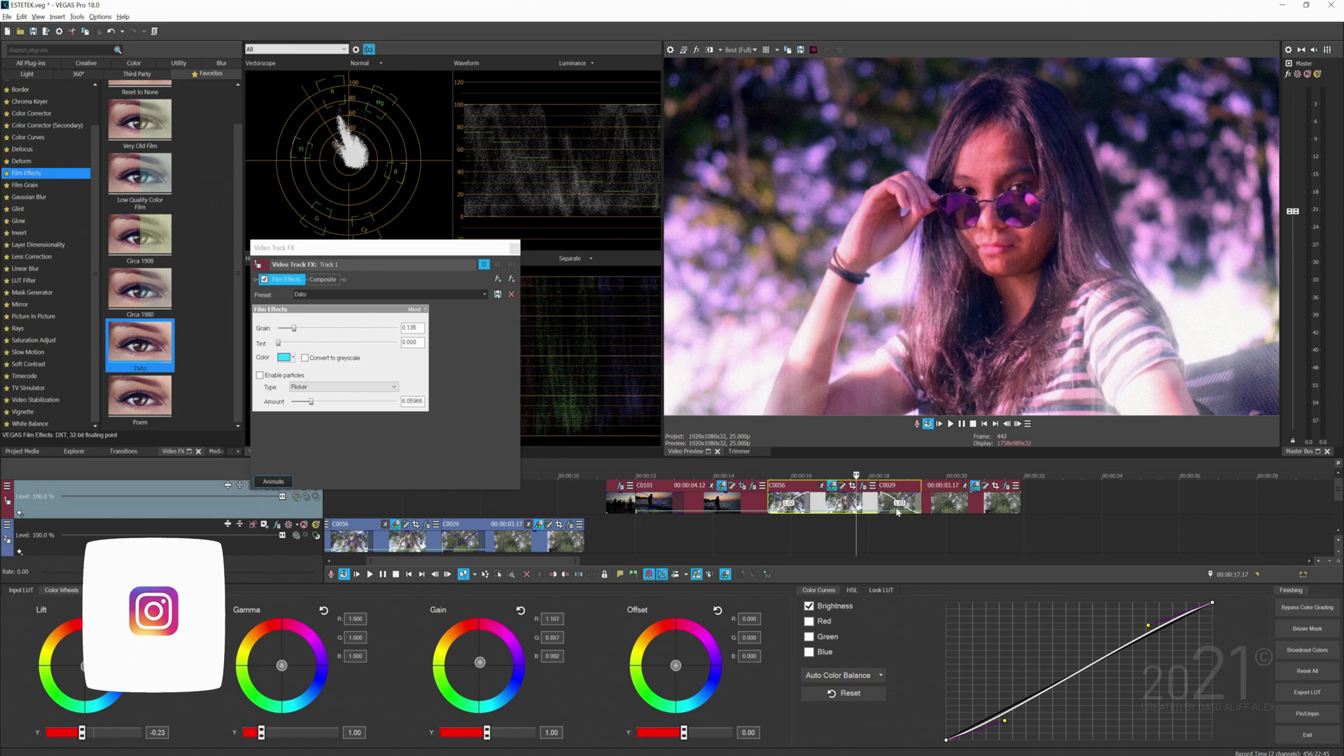
left_click(619, 504)
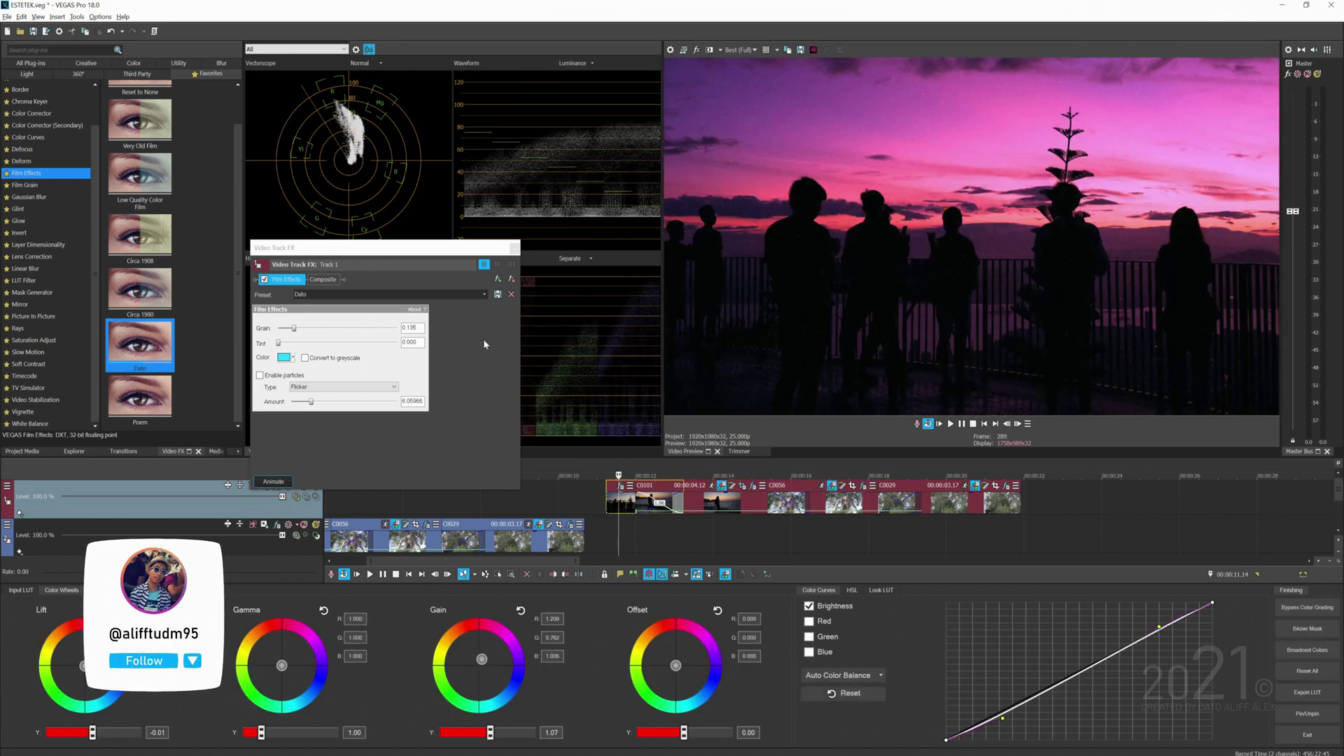
left_click(513, 249)
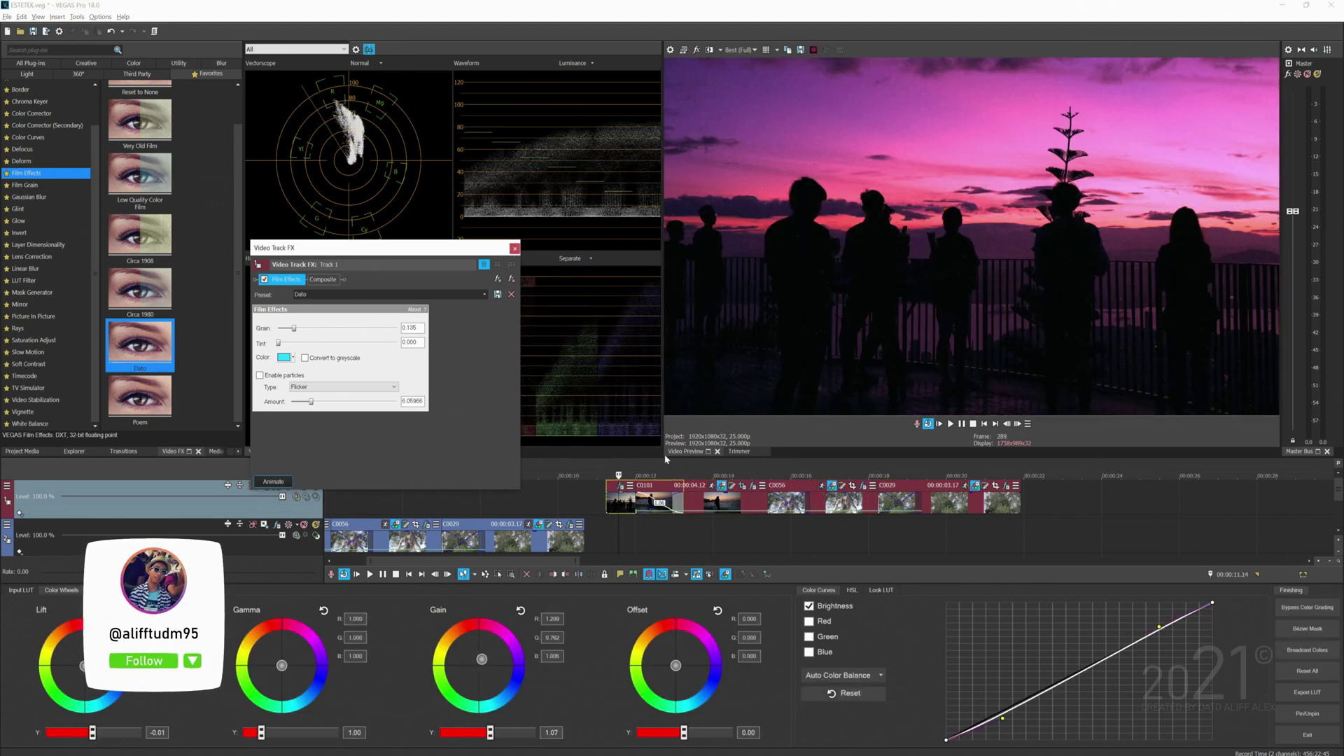
left_click(514, 248)
Review the graded seaside silhouette clip C0101 and the portrait clip C0056 with the film grain
left_click(697, 504)
left_click(838, 505)
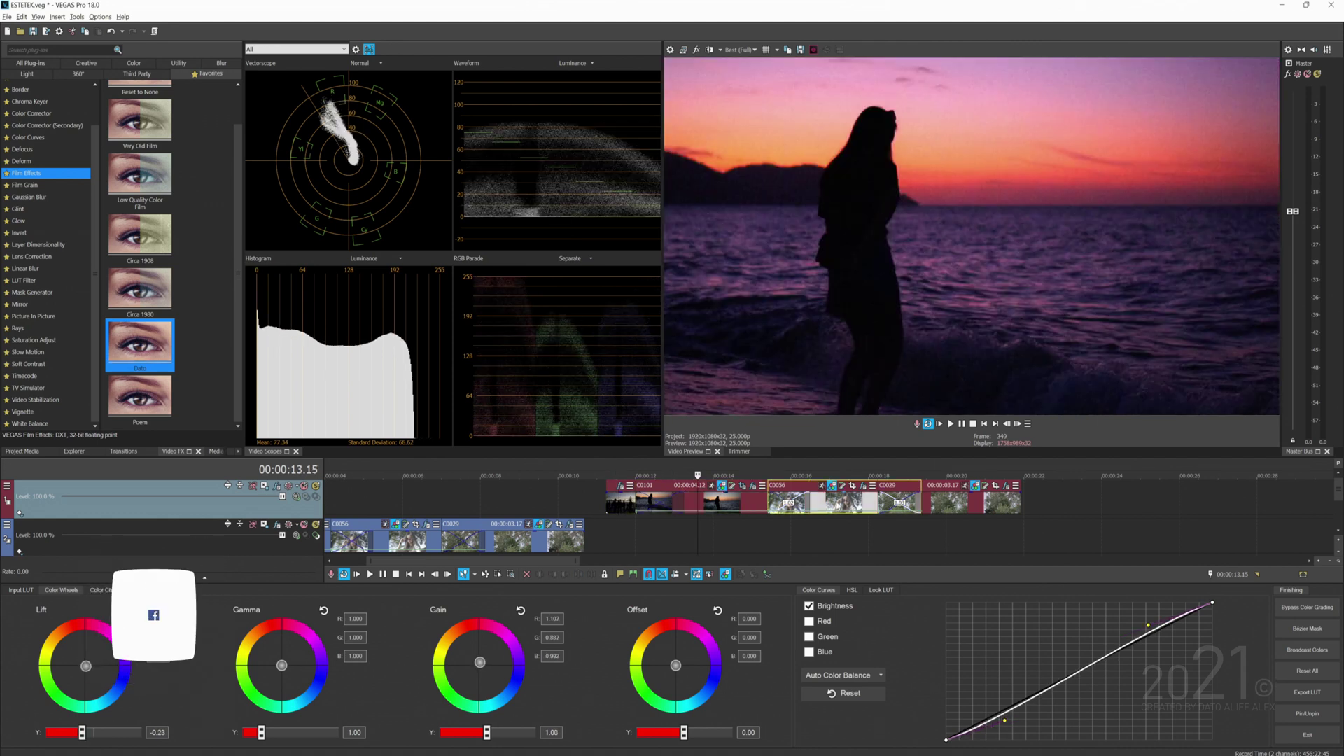
left_click(836, 503)
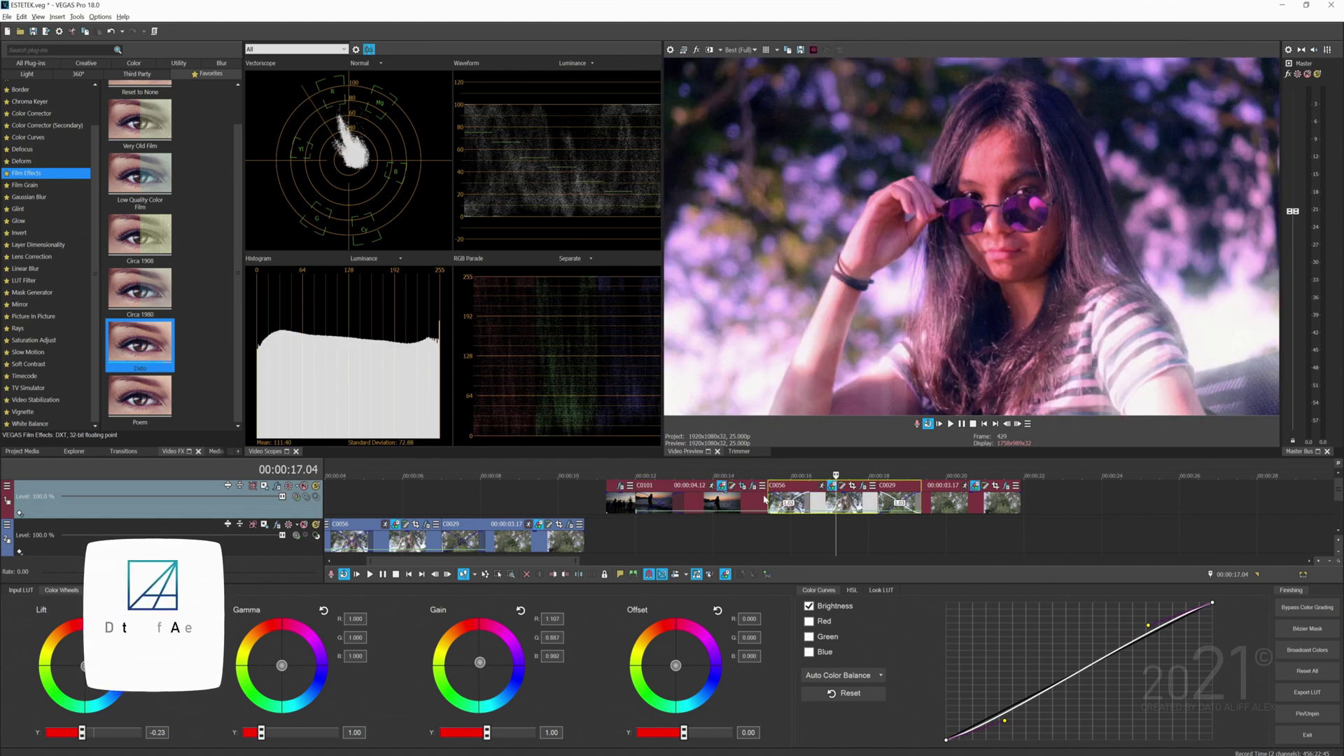